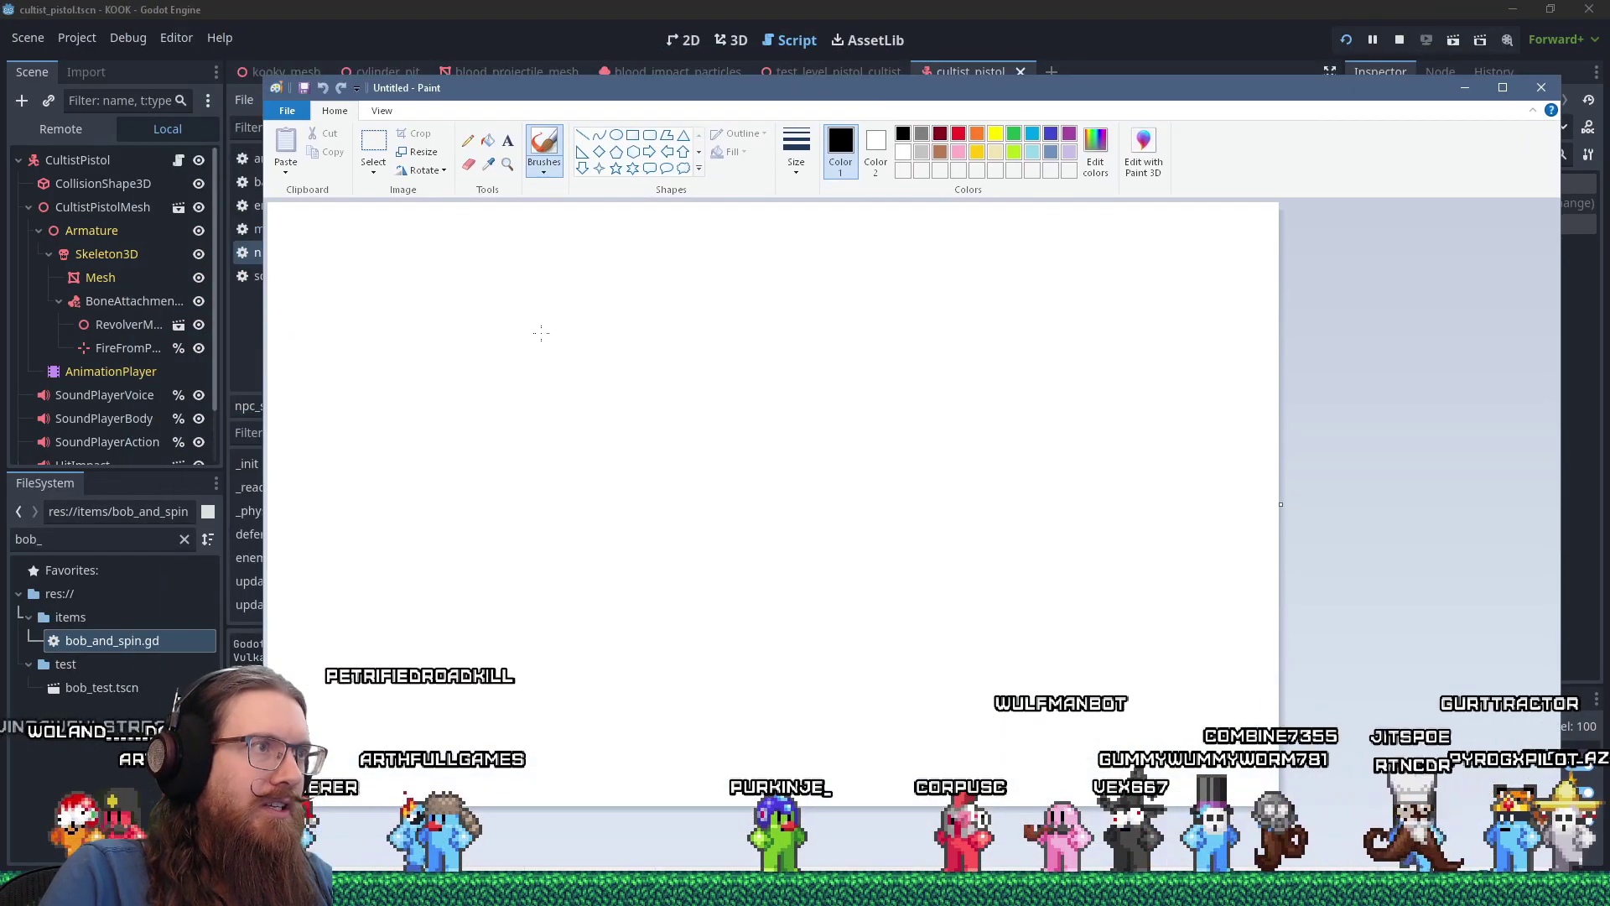
- Handwrite the equation d = vt + ½at² across the upper canvas, underline it and box its ½at² term
mouse_move(513, 308)
left_mouse_down()
mouse_move(495, 310)
mouse_move(528, 344)
left_mouse_up()
left_click_drag(578, 296, 731, 274)
mouse_move(770, 236)
left_mouse_down()
mouse_move(760, 304)
mouse_move(780, 333)
mouse_move(782, 283)
mouse_move(742, 318)
mouse_move(861, 302)
left_mouse_up()
left_click_drag(853, 283, 857, 325)
mouse_move(929, 243)
left_mouse_down()
mouse_move(929, 294)
mouse_move(950, 334)
left_mouse_up()
left_click_drag(997, 287, 998, 306)
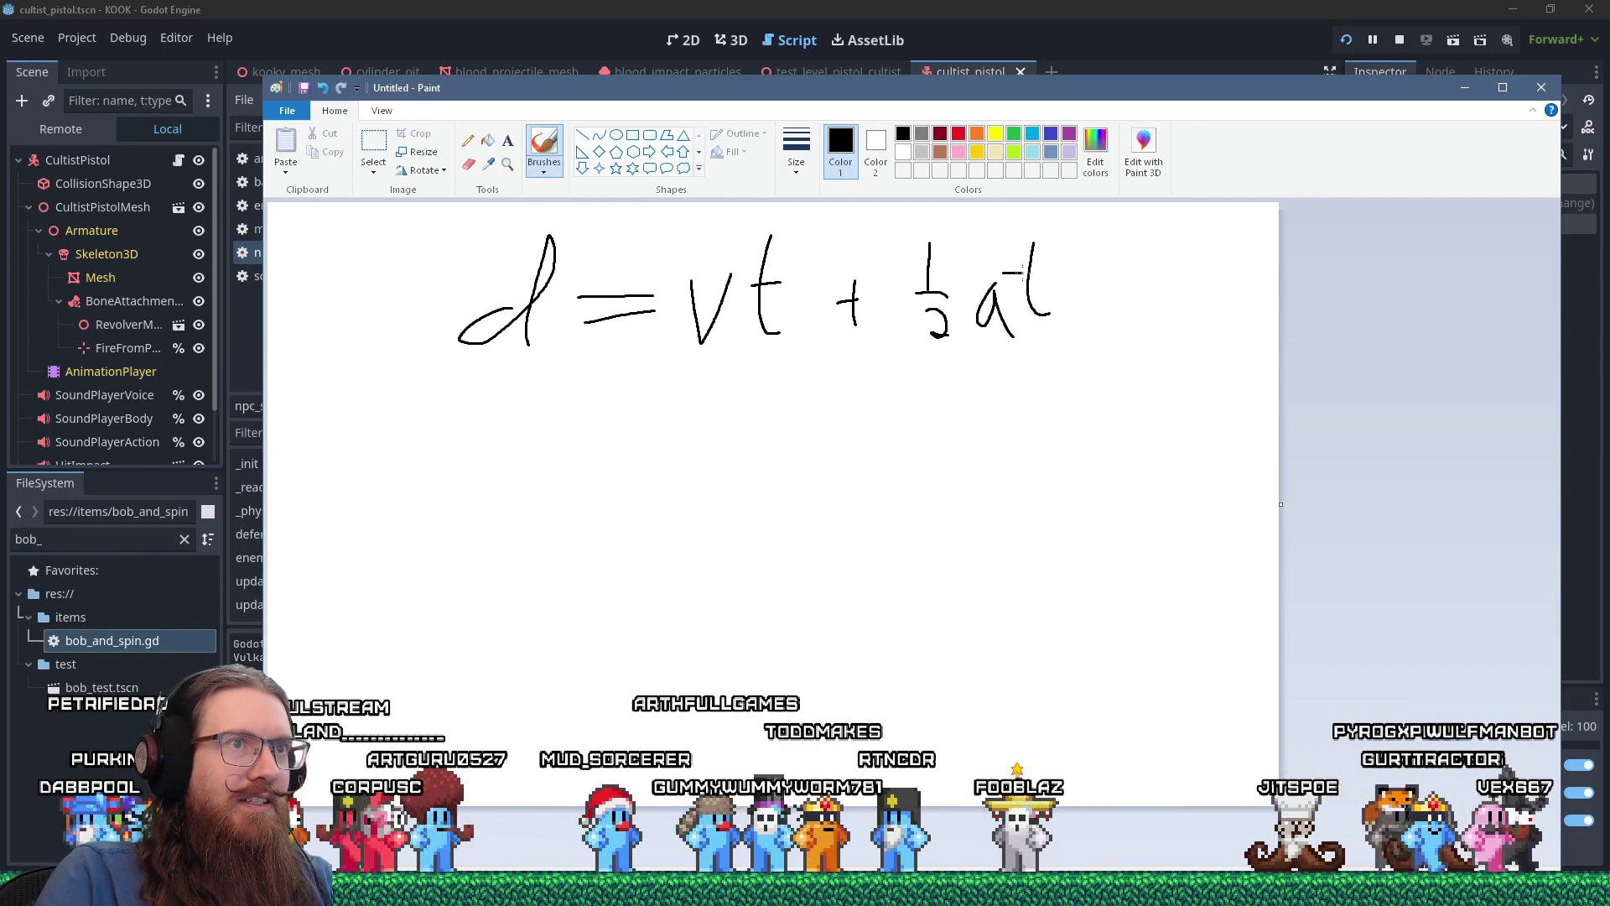
left_click_drag(1077, 250, 1082, 252)
mouse_move(474, 388)
left_mouse_down()
mouse_move(1133, 384)
mouse_move(493, 401)
mouse_move(893, 366)
left_mouse_up()
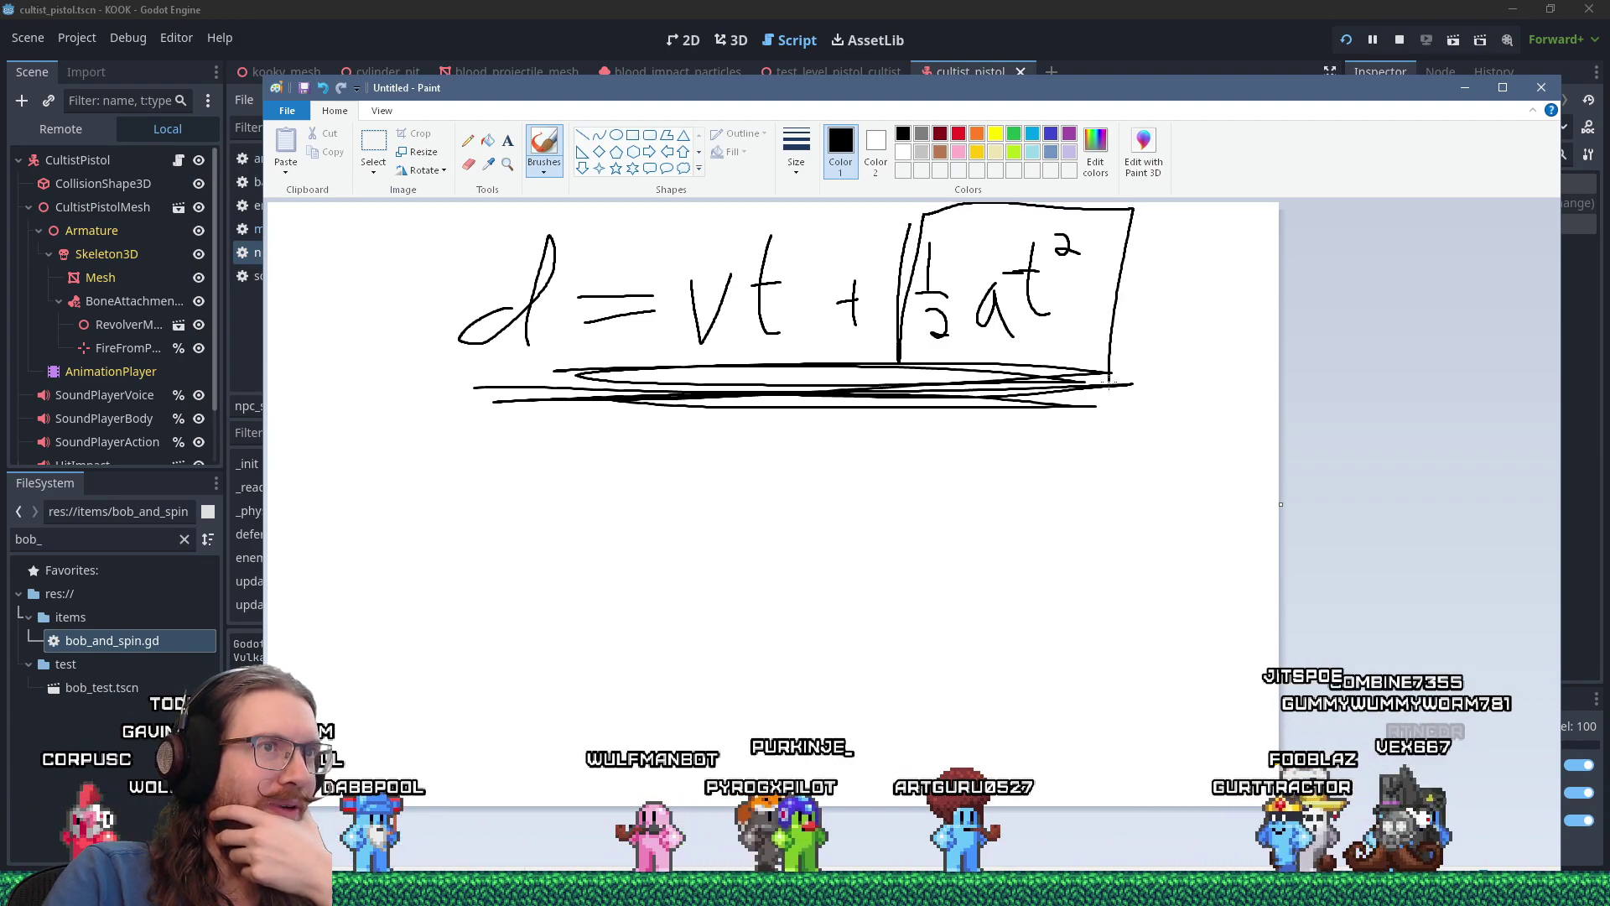
left_click_drag(1122, 362, 923, 210)
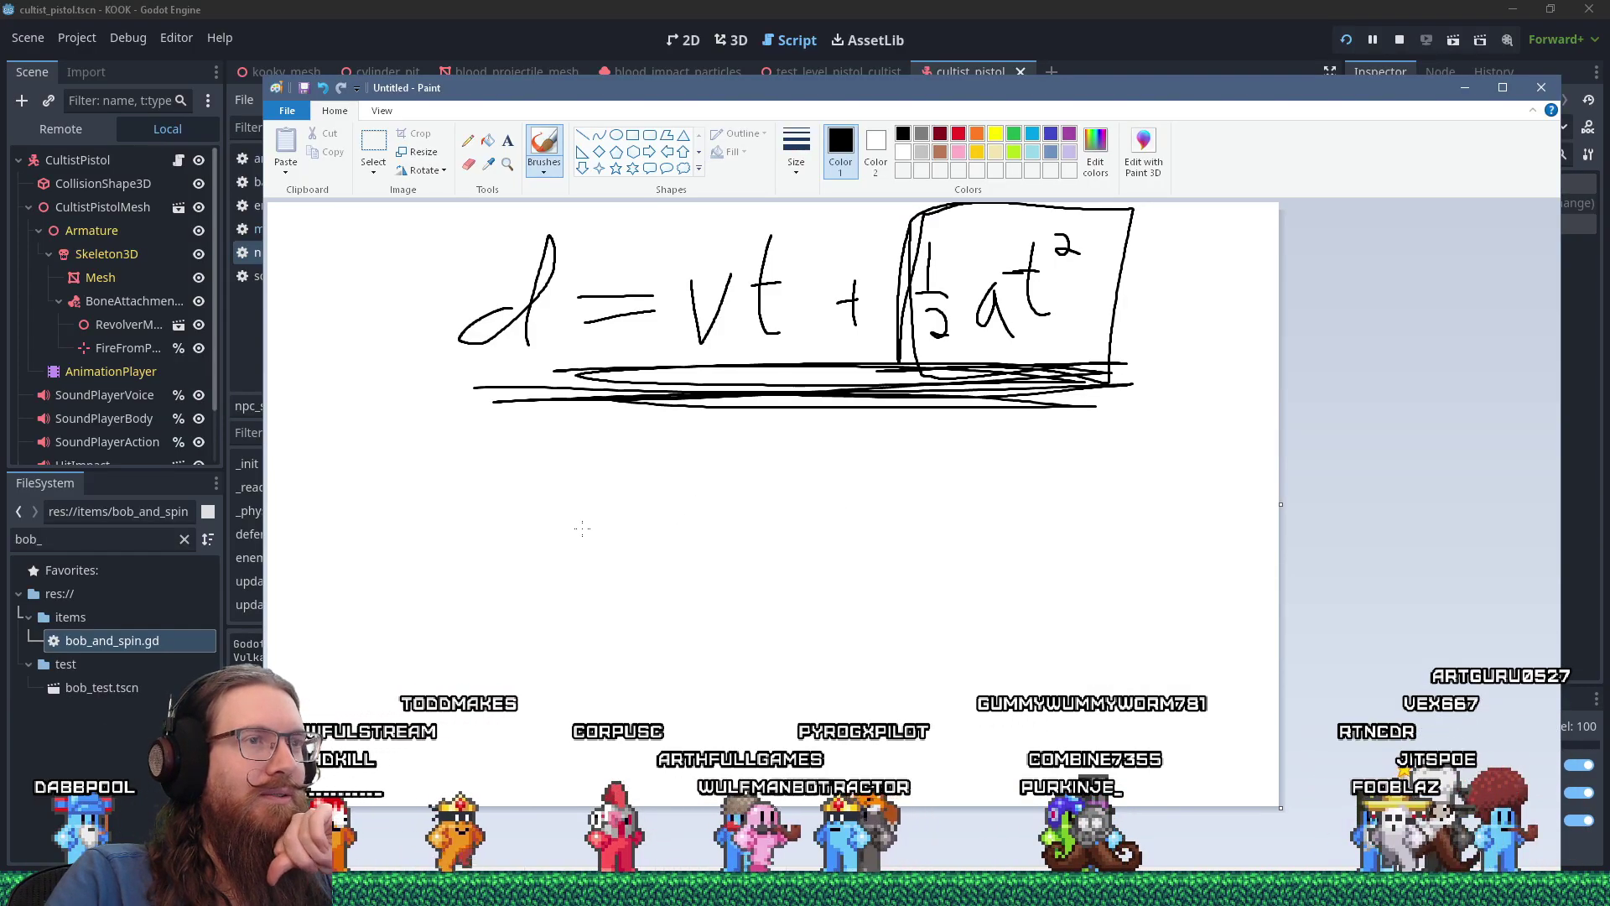
- Handwrite v₀ and the velocity equation v₁ = v₀ + at on two lines below the distance equation
left_click_drag(526, 468, 528, 499)
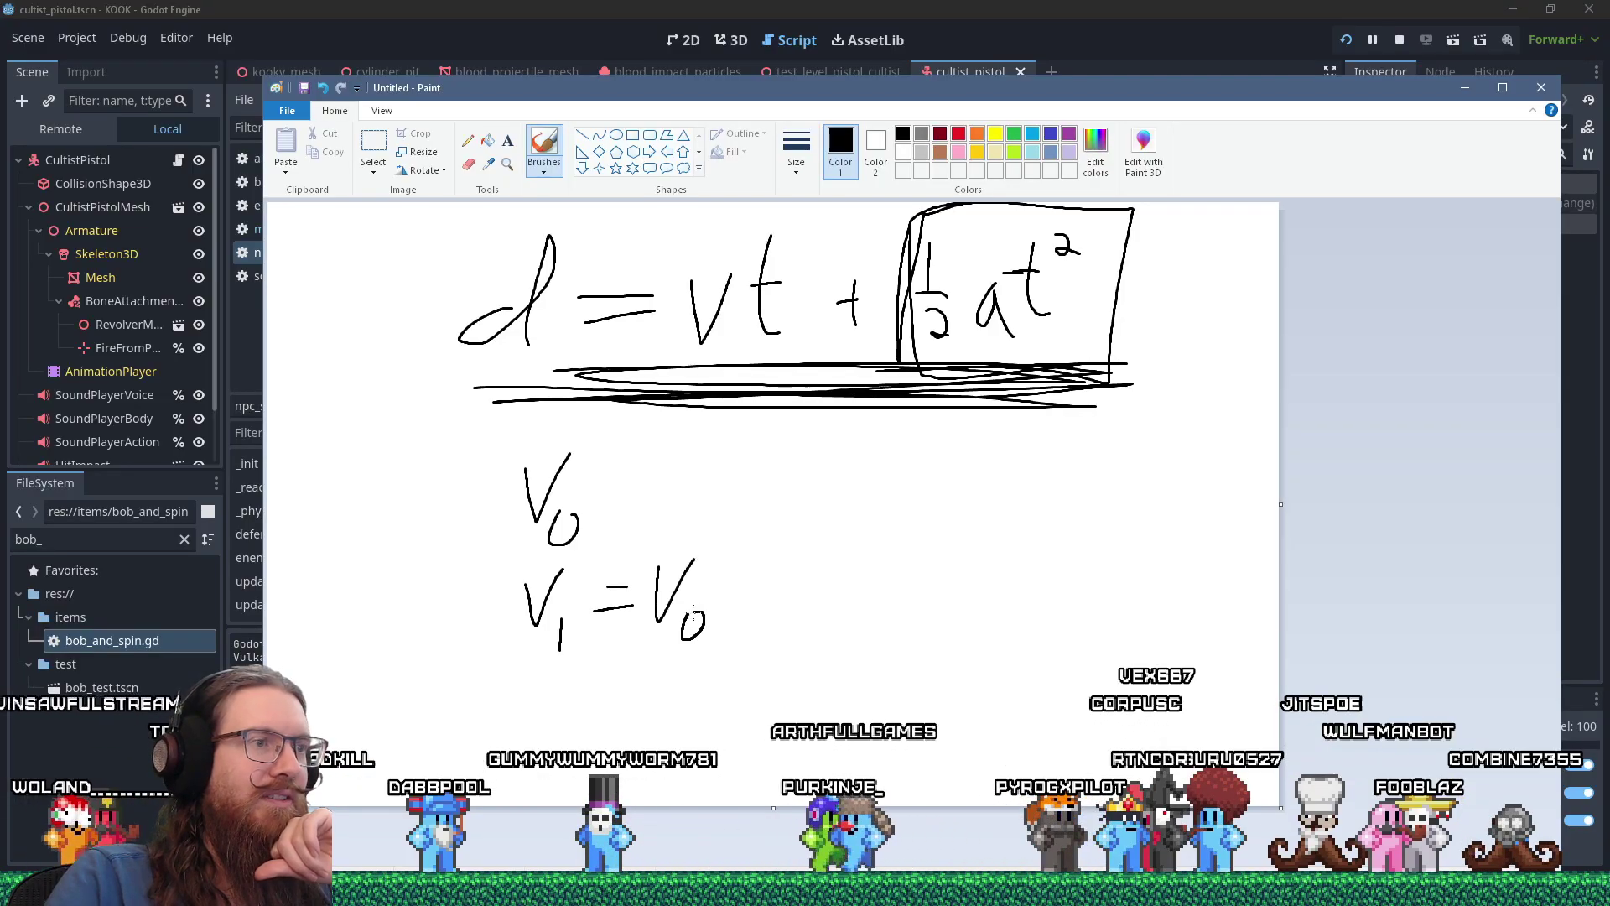
left_click_drag(805, 574, 815, 610)
left_click_drag(837, 520, 845, 597)
mouse_move(792, 547)
left_mouse_down()
mouse_move(854, 542)
mouse_move(864, 602)
left_mouse_up()
key("ctrl+z")
left_click_drag(815, 550, 866, 547)
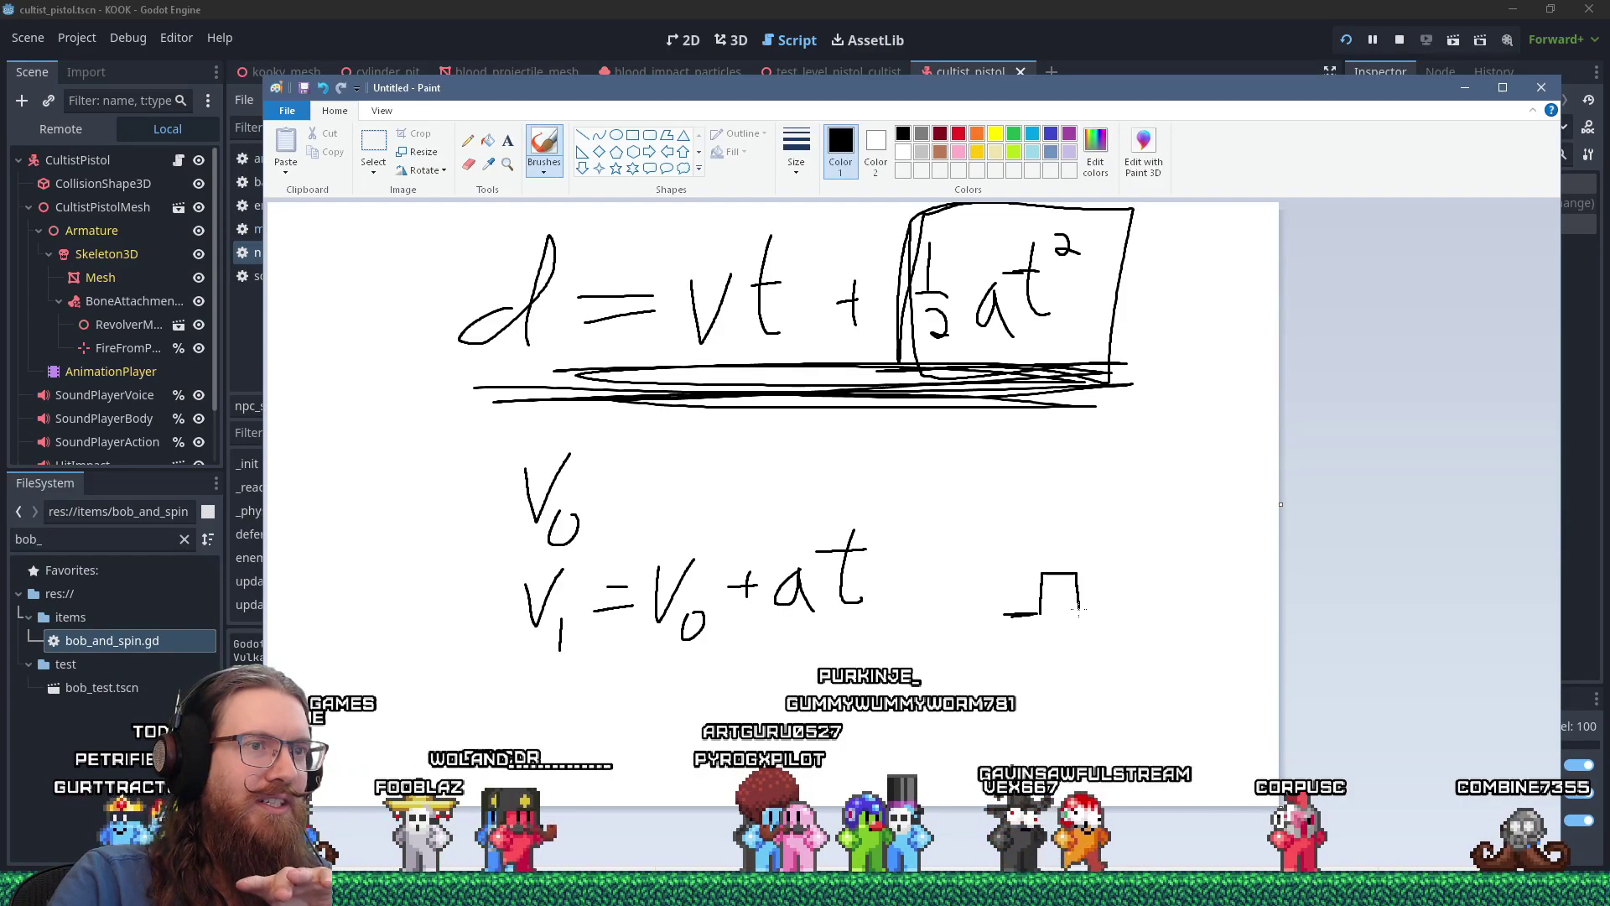
- Sketch a rising staircase of bars beside the velocity equation, with a diagonal line across it and shaded areas between line and bars
mouse_move(1081, 611)
left_mouse_down()
mouse_move(1077, 553)
mouse_move(1120, 587)
mouse_move(1161, 520)
mouse_move(1003, 613)
left_mouse_up()
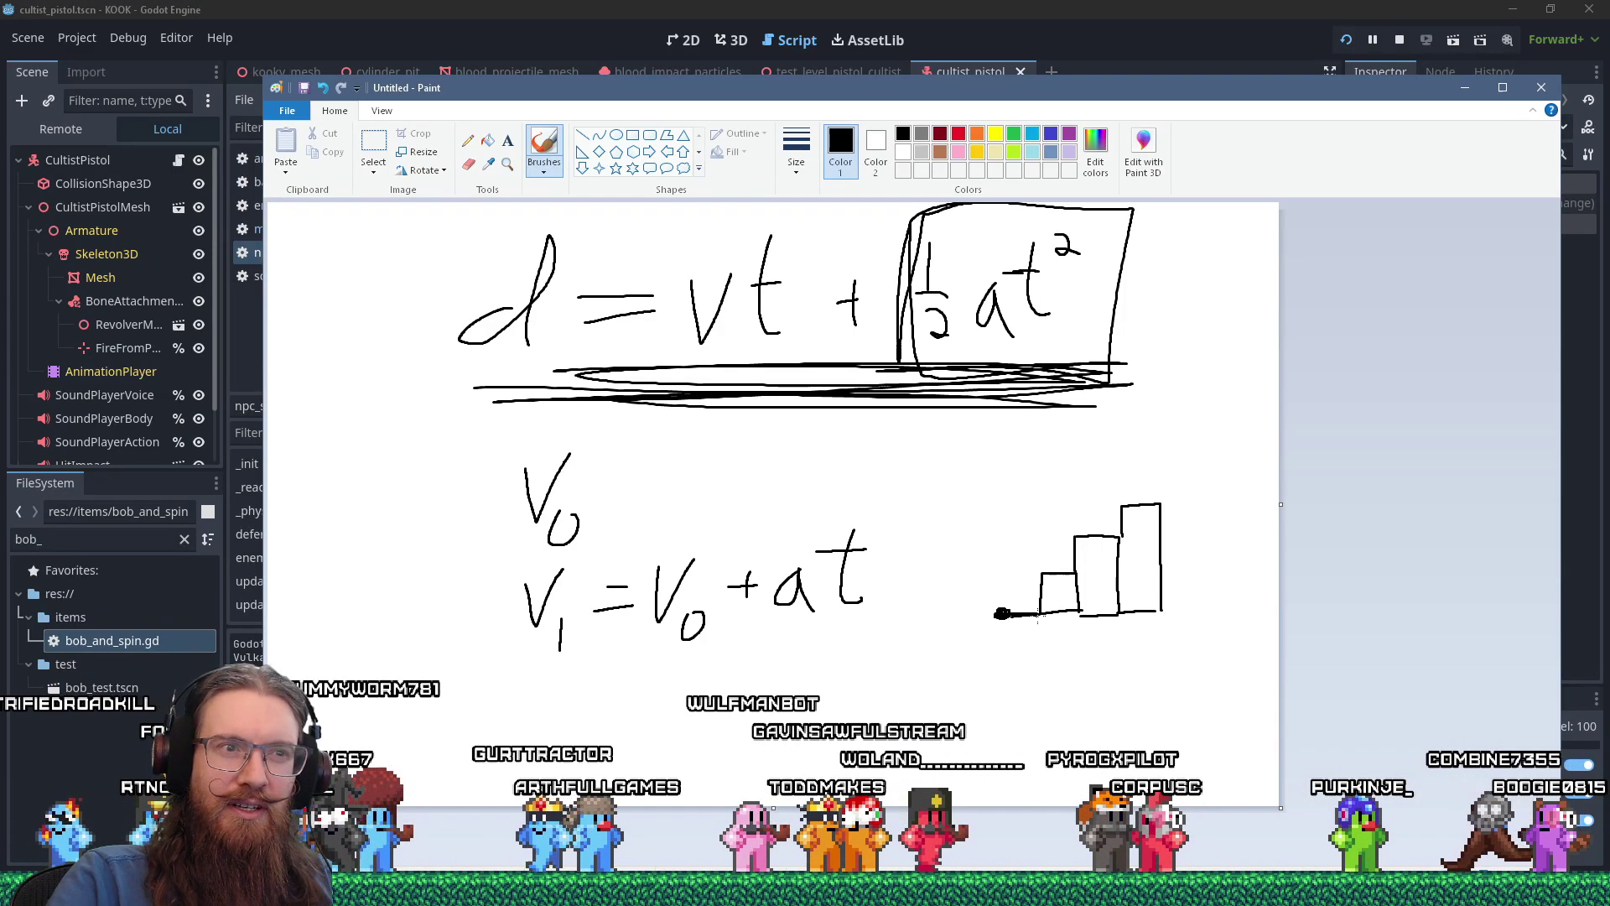
left_click(1043, 573)
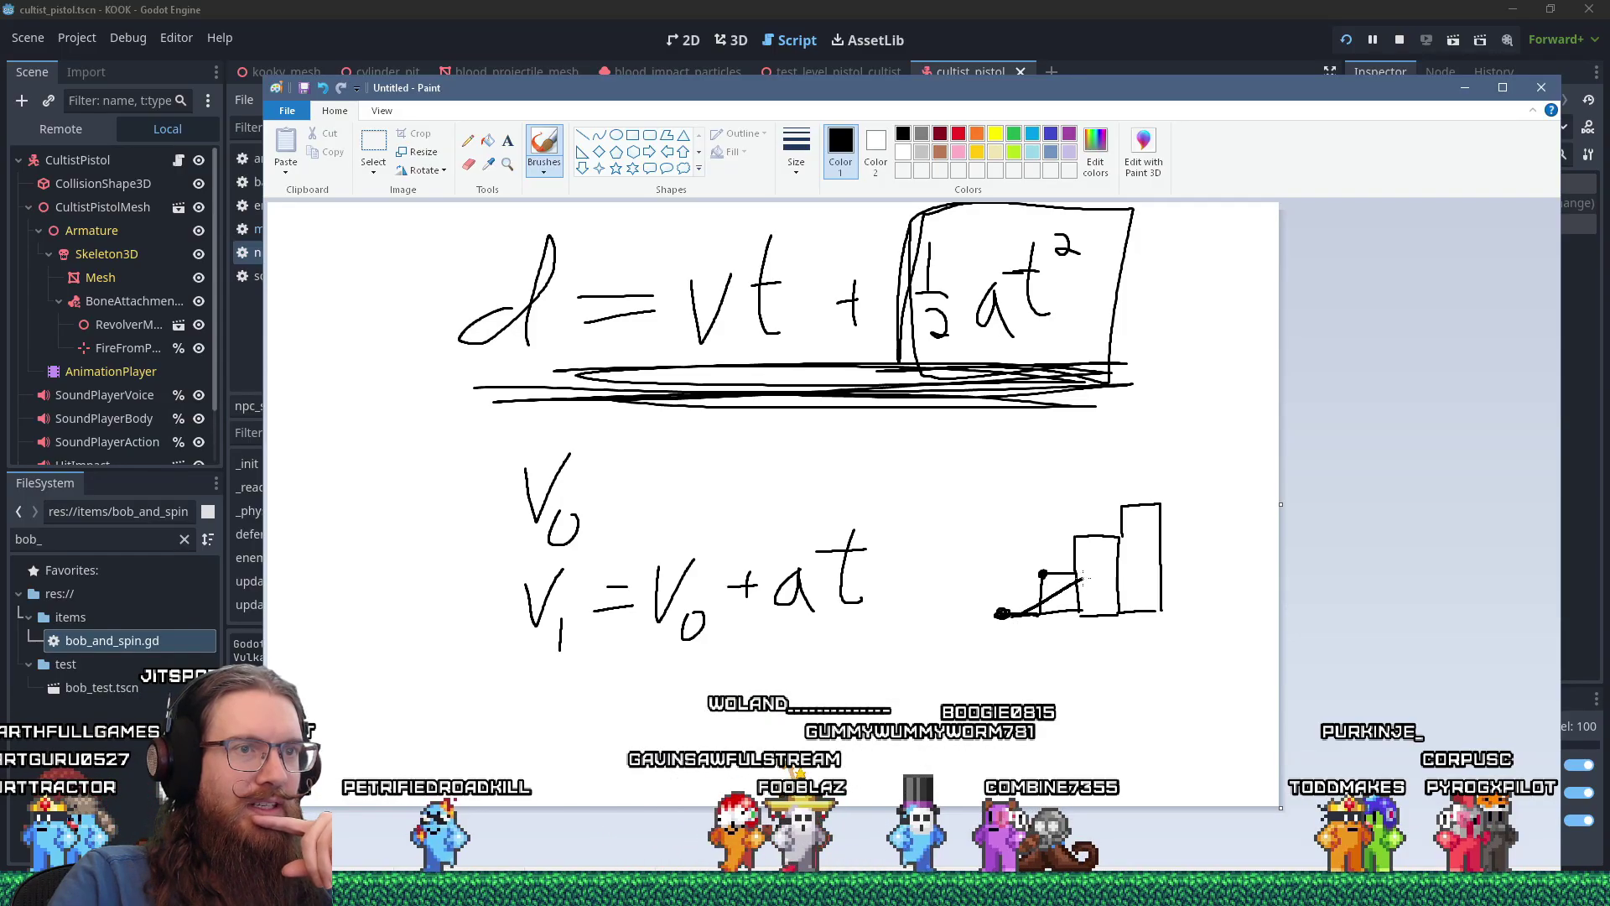
key("ctrl+z")
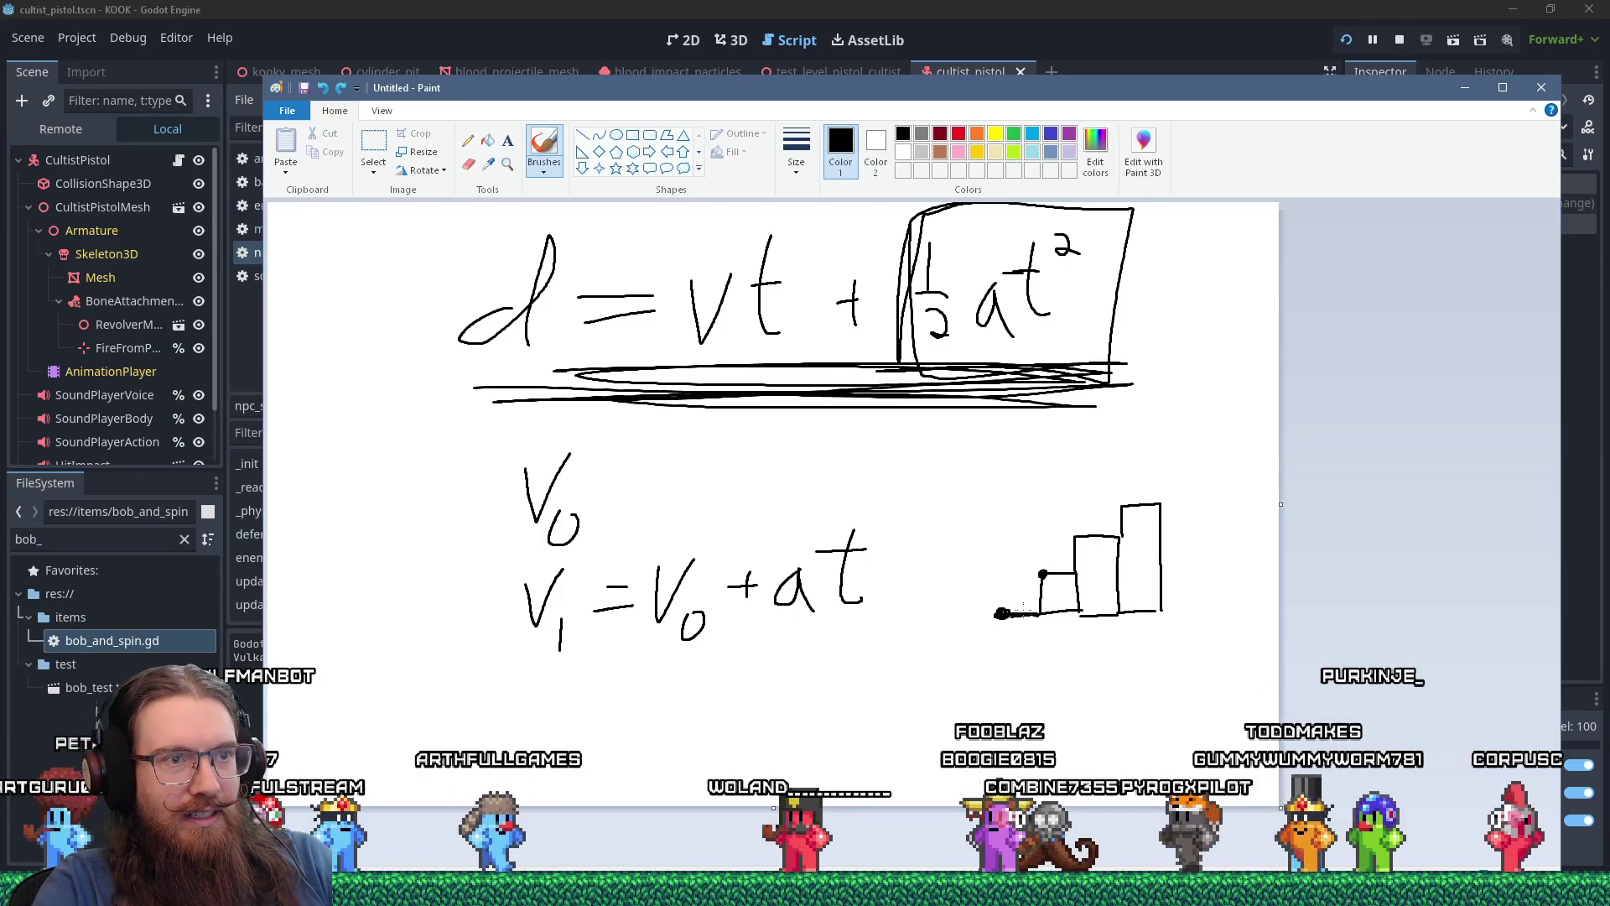
left_click_drag(1007, 614, 1161, 504)
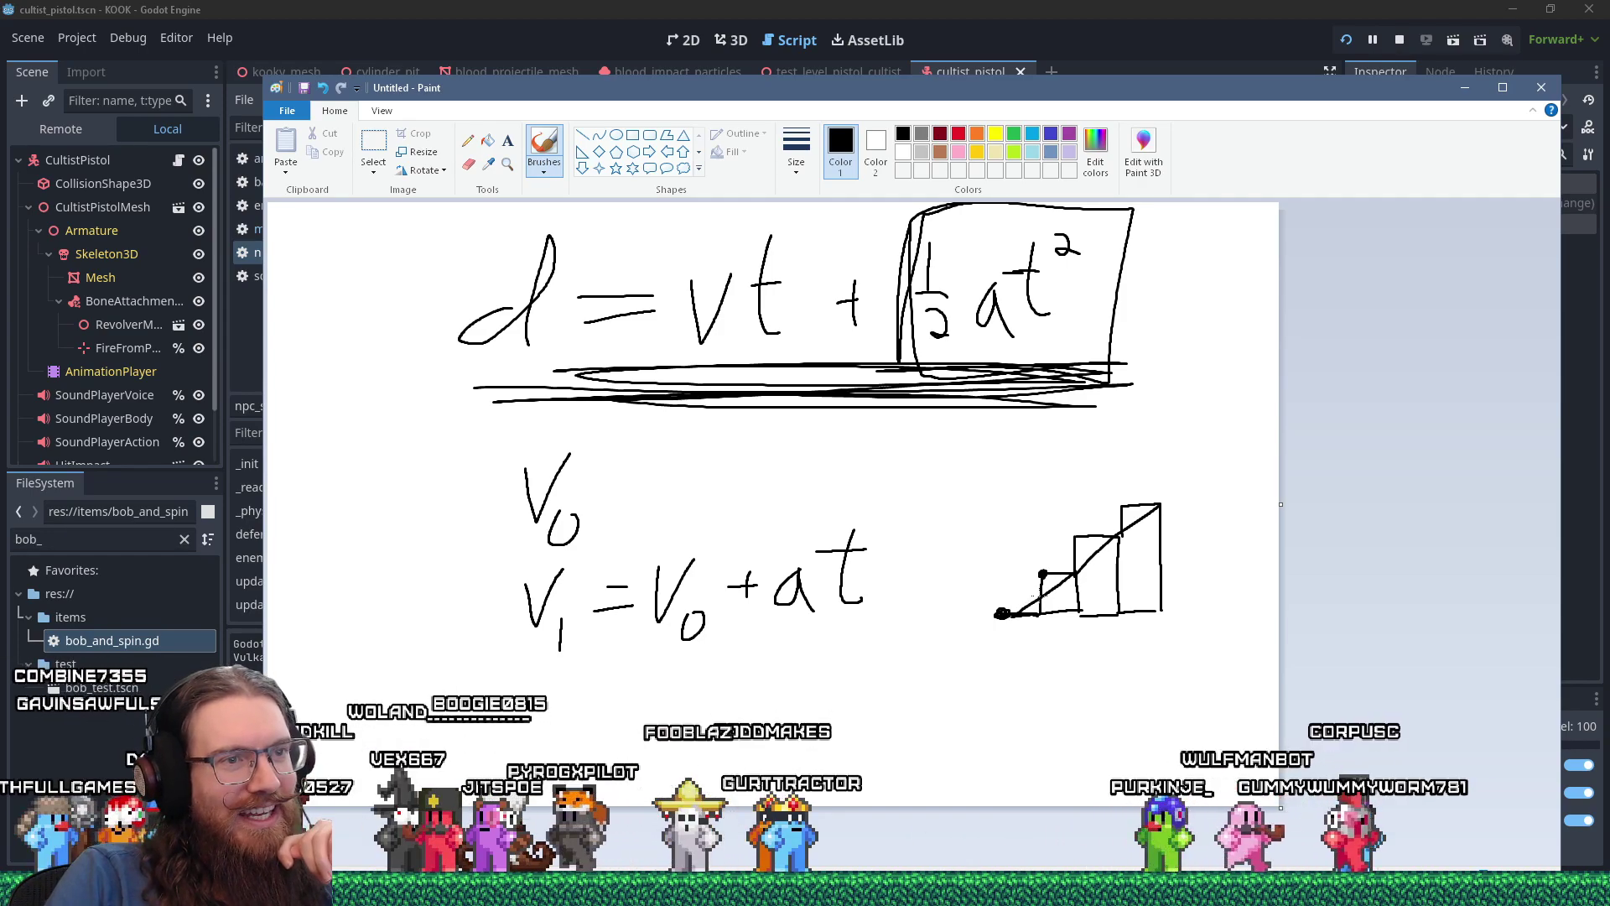
left_click_drag(1041, 598, 1000, 606)
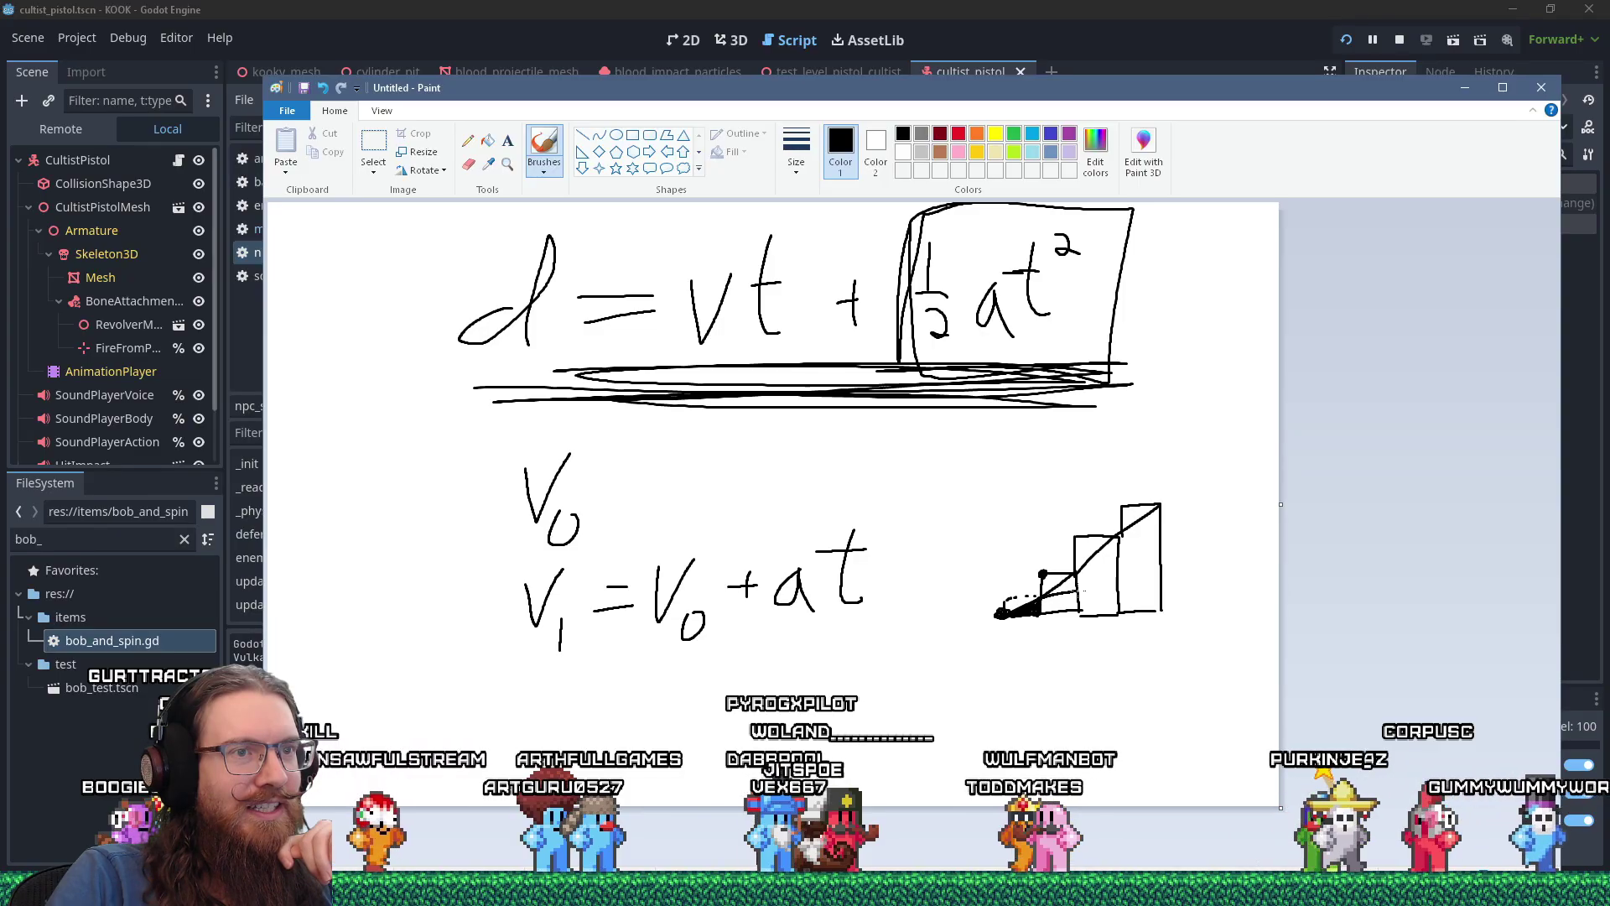
left_click_drag(1047, 597, 1076, 585)
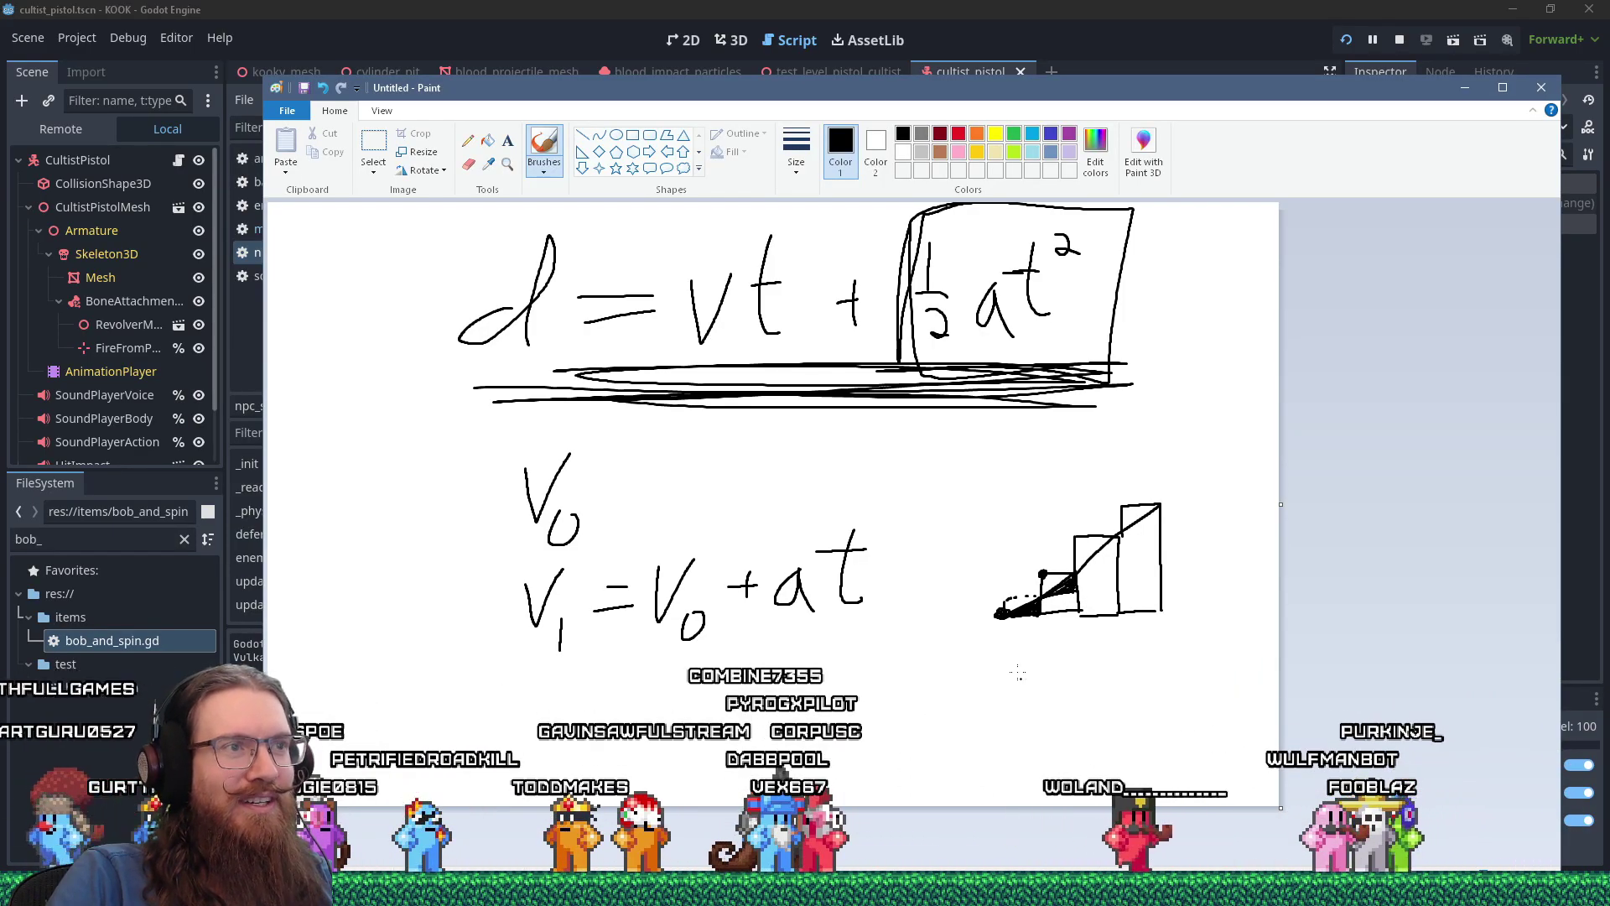
- Box the d = vt part of the equation and sketch a diagonally split rectangle labelled v and t above the bar diagram
left_click_drag(772, 218, 797, 367)
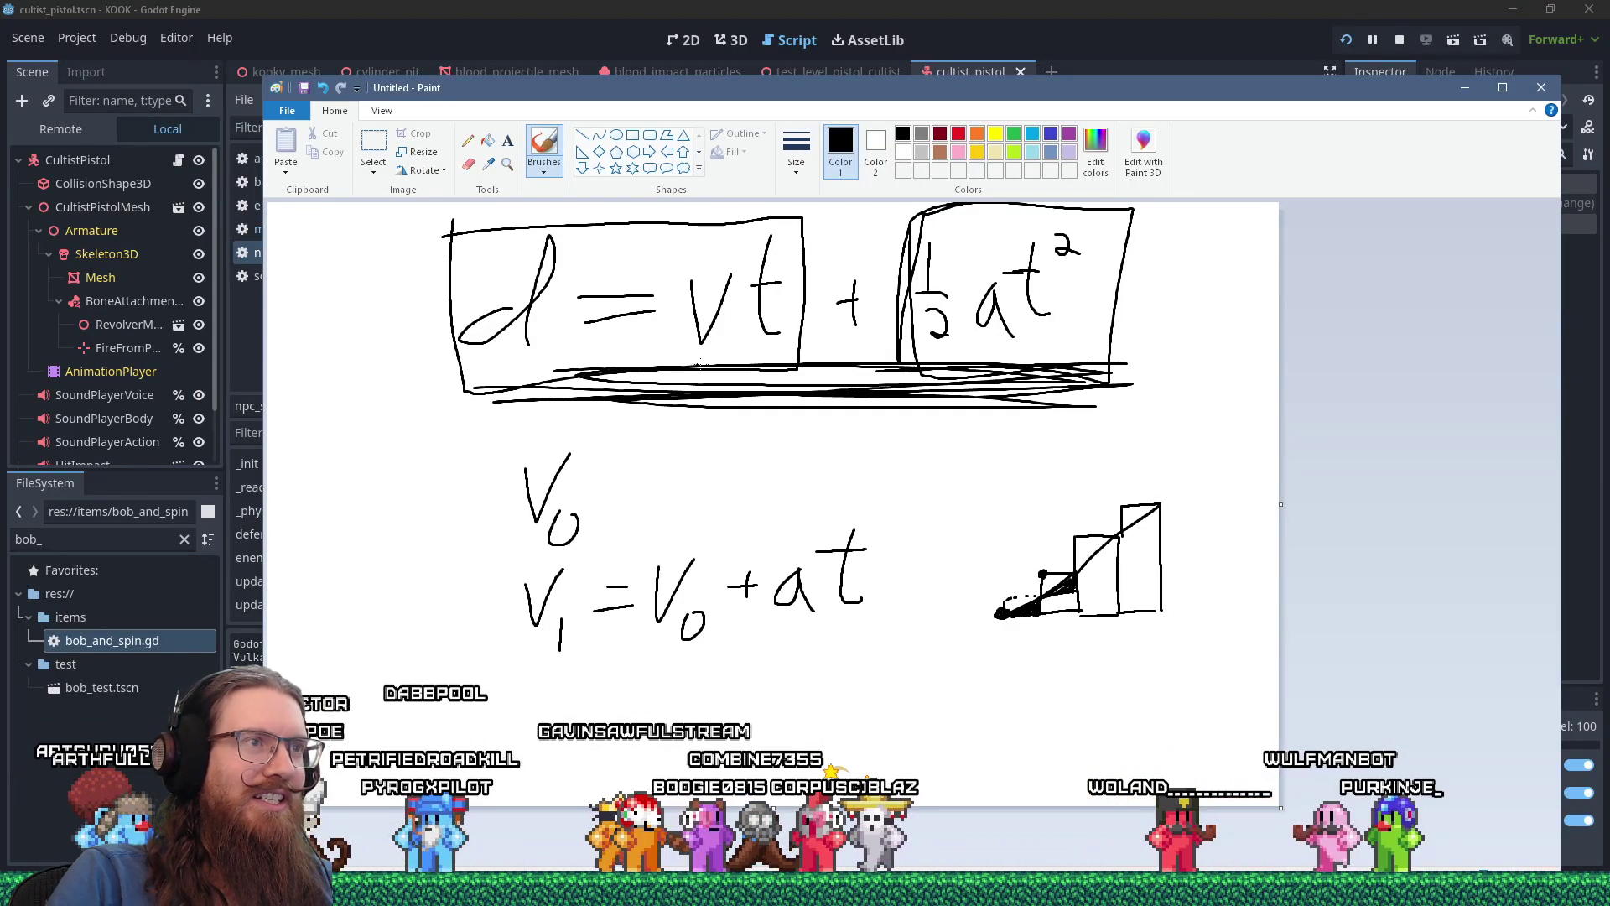
mouse_move(1157, 461)
left_mouse_down()
mouse_move(1156, 409)
mouse_move(1189, 407)
mouse_move(1244, 436)
mouse_move(1244, 469)
left_mouse_up()
left_click_drag(1160, 472, 1246, 472)
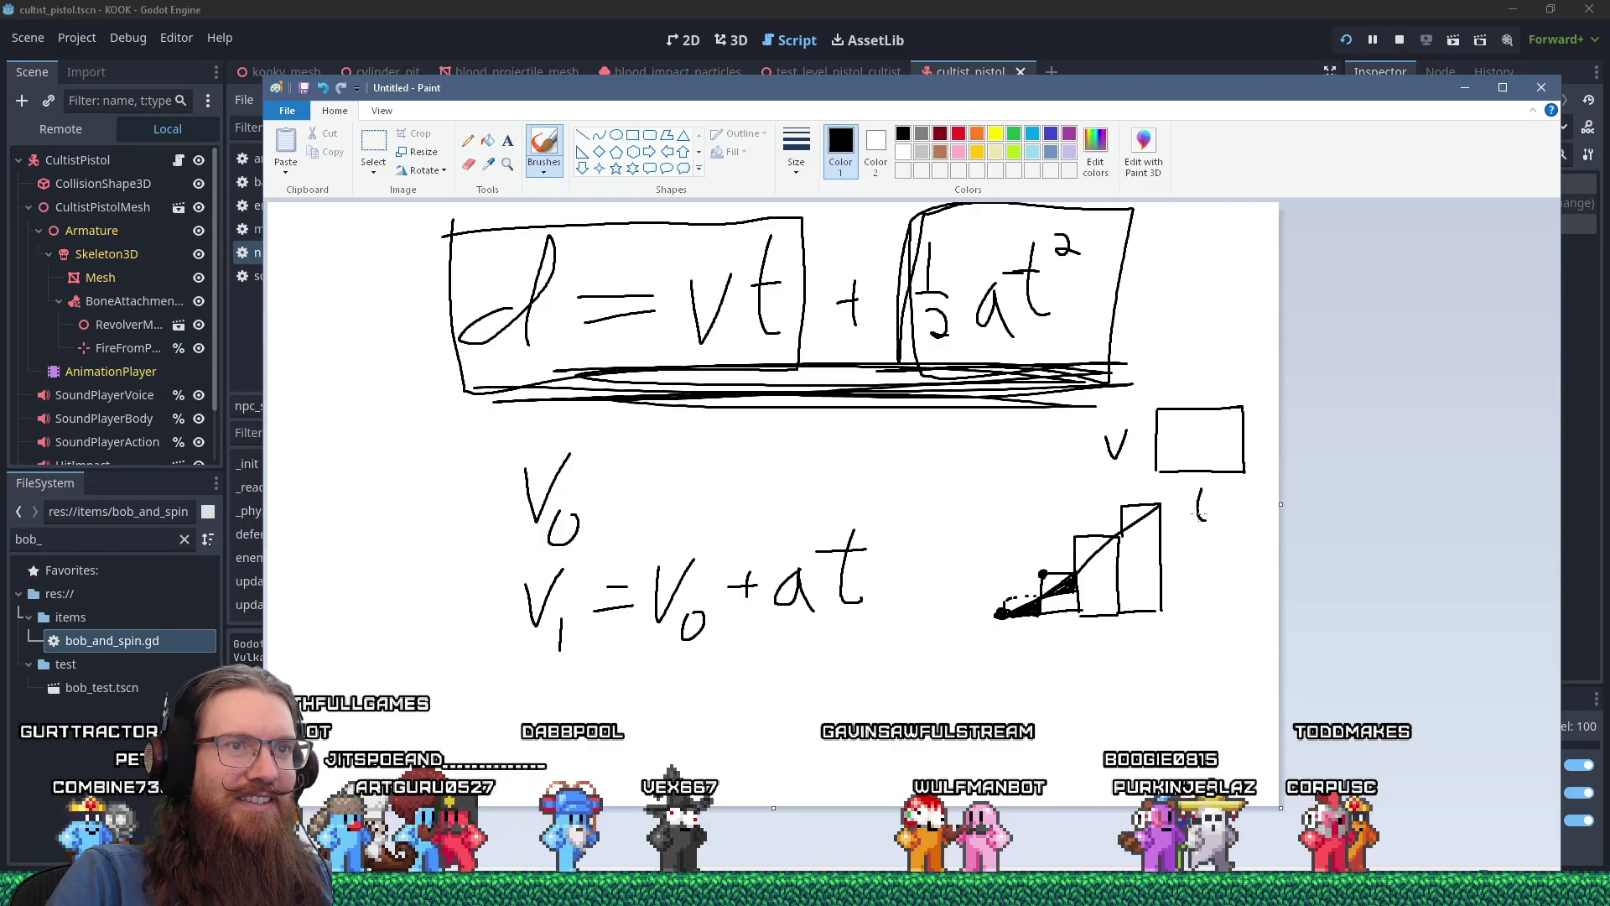
left_click_drag(1189, 503, 1216, 501)
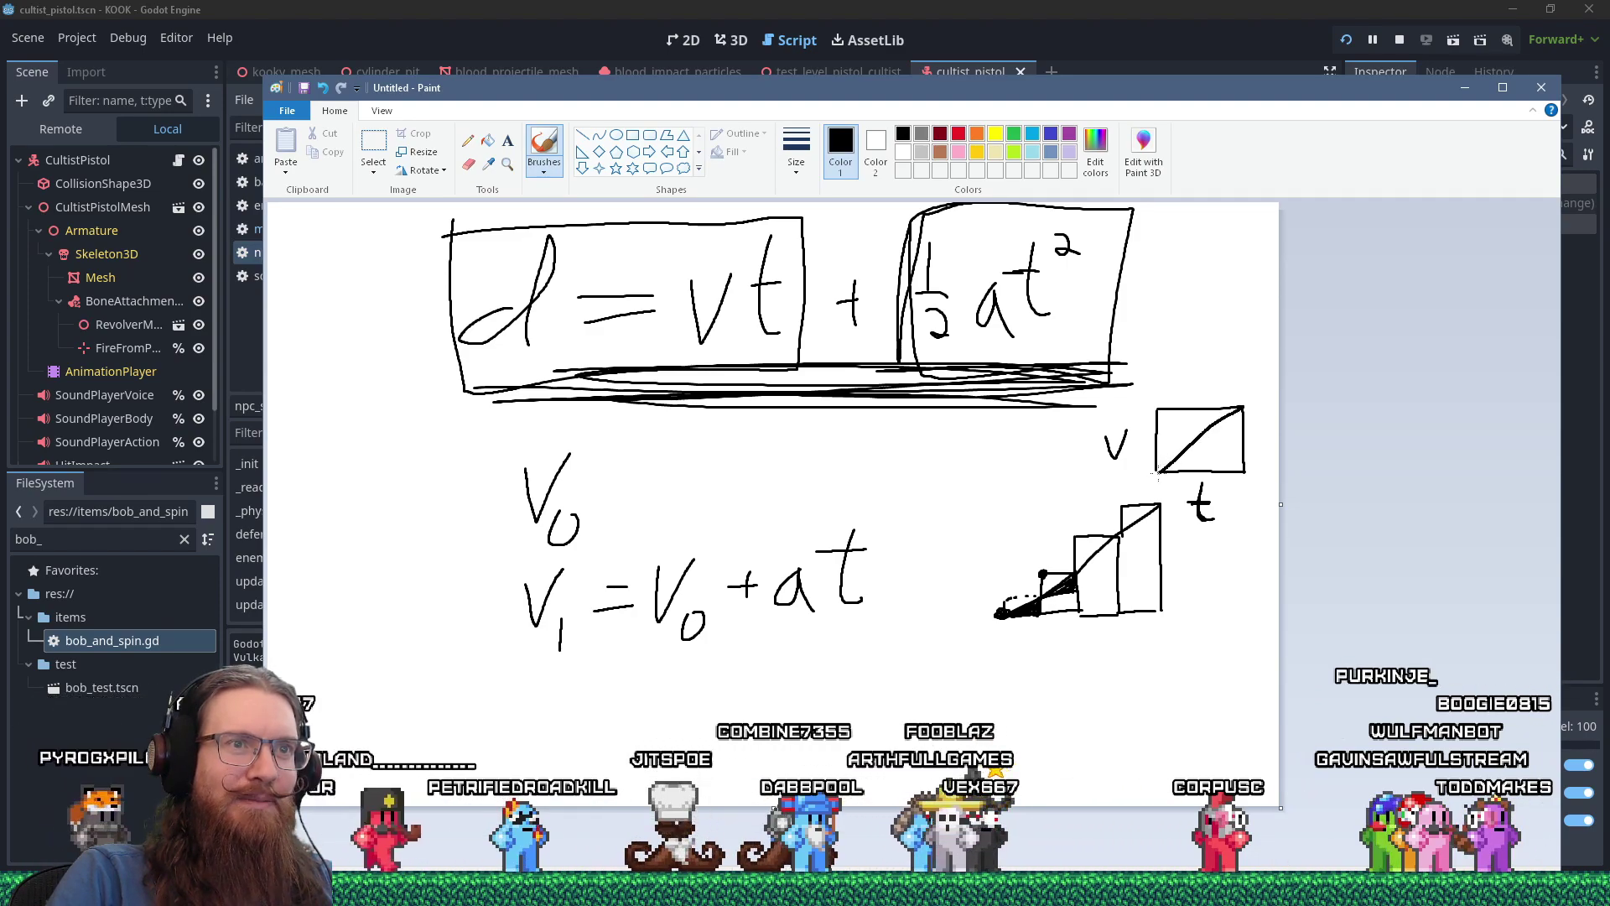
- Handwrite the distance equation d = (v₀ + v₁) * 0.5 below the velocity equation
mouse_move(560, 667)
left_mouse_down()
mouse_move(561, 743)
mouse_move(646, 720)
left_mouse_up()
left_click_drag(685, 664, 681, 741)
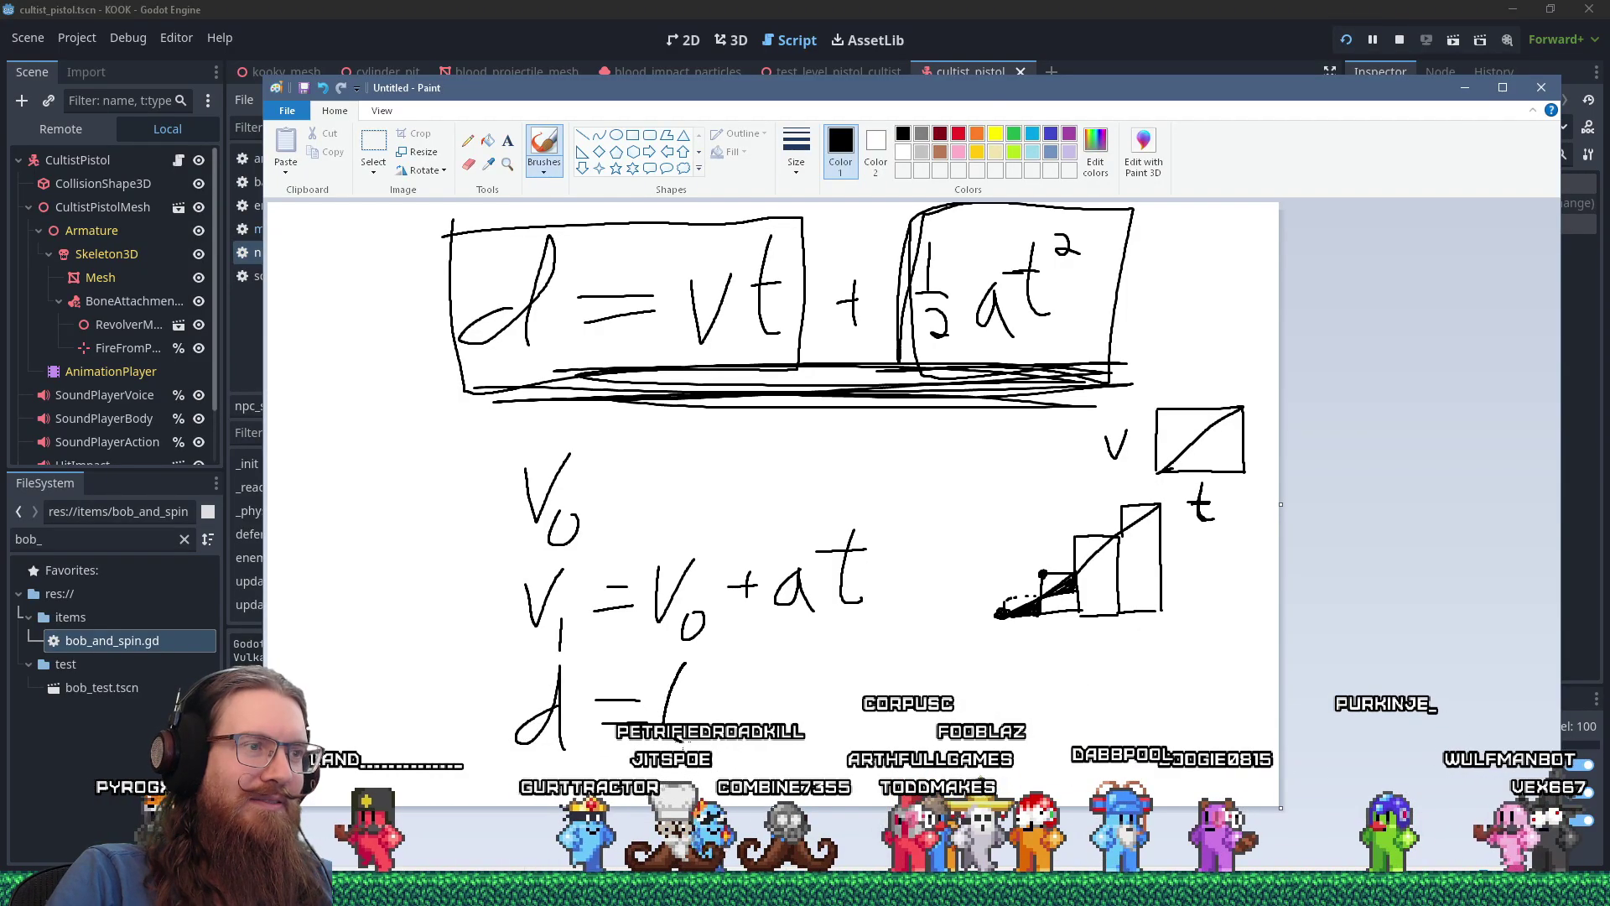
left_click_drag(693, 678, 715, 686)
left_click_drag(721, 725, 756, 698)
mouse_move(747, 683)
left_mouse_down()
mouse_move(746, 715)
mouse_move(769, 729)
left_mouse_up()
left_click_drag(803, 676, 780, 728)
left_click_drag(795, 733, 792, 749)
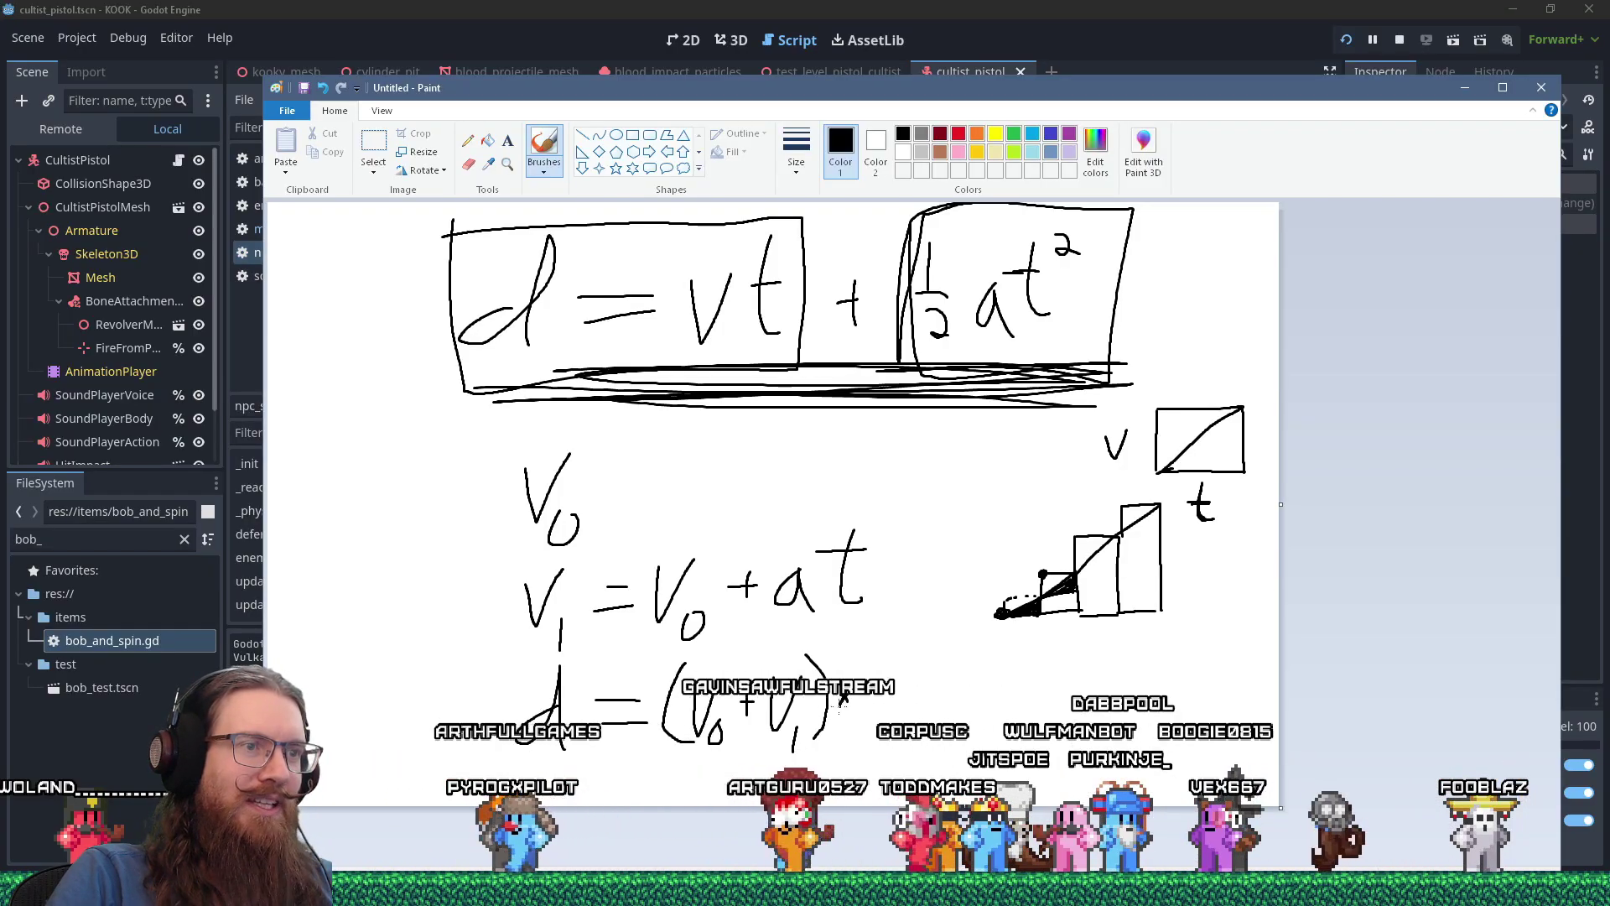
left_click_drag(838, 693, 849, 705)
mouse_move(849, 694)
left_mouse_down()
mouse_move(838, 705)
mouse_move(882, 669)
mouse_move(921, 686)
mouse_move(919, 720)
left_mouse_up()
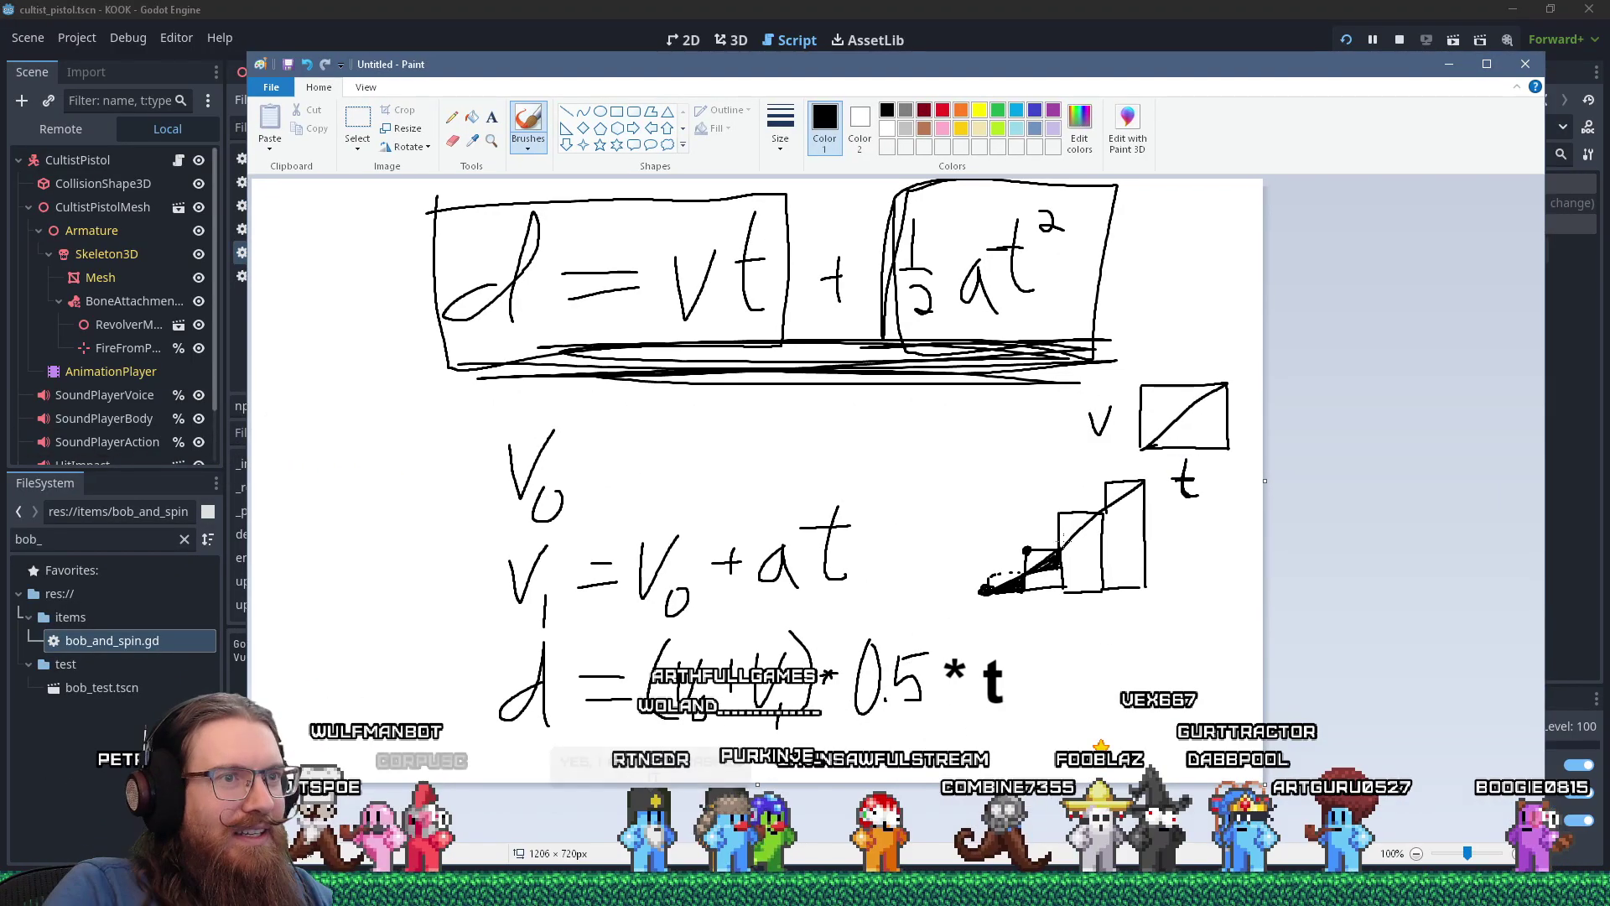
- Sketch a jump arc beside the new distance equation, with a lower arc inside it and a downward arrow
left_click_drag(739, 87, 722, 64)
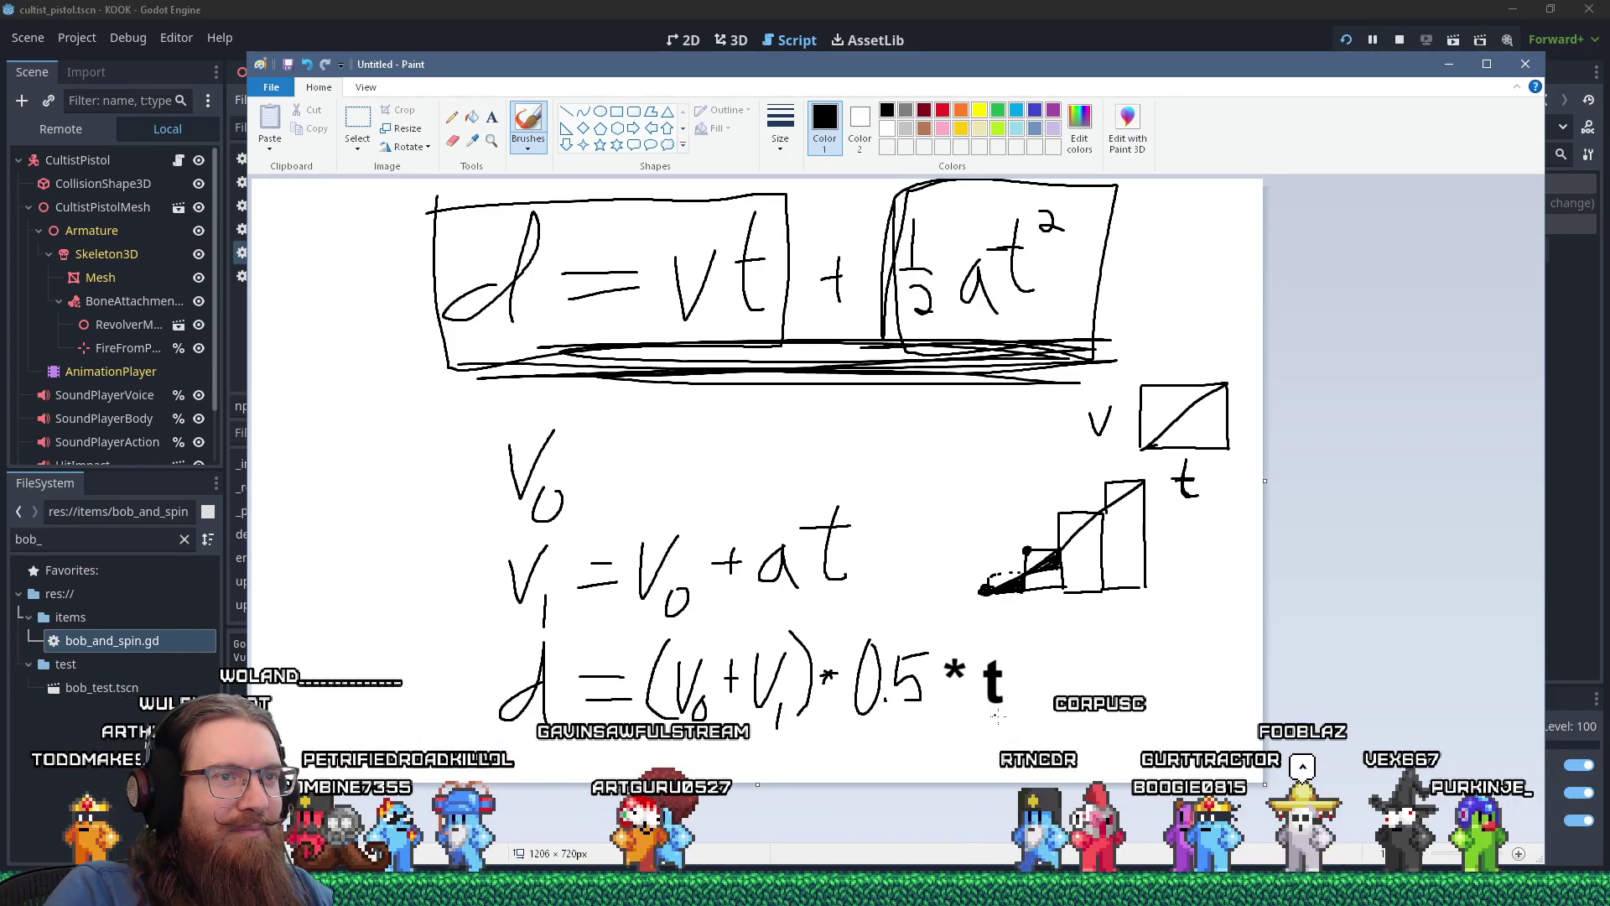
mouse_move(1074, 644)
left_mouse_down()
mouse_move(1124, 663)
mouse_move(1157, 721)
left_mouse_up()
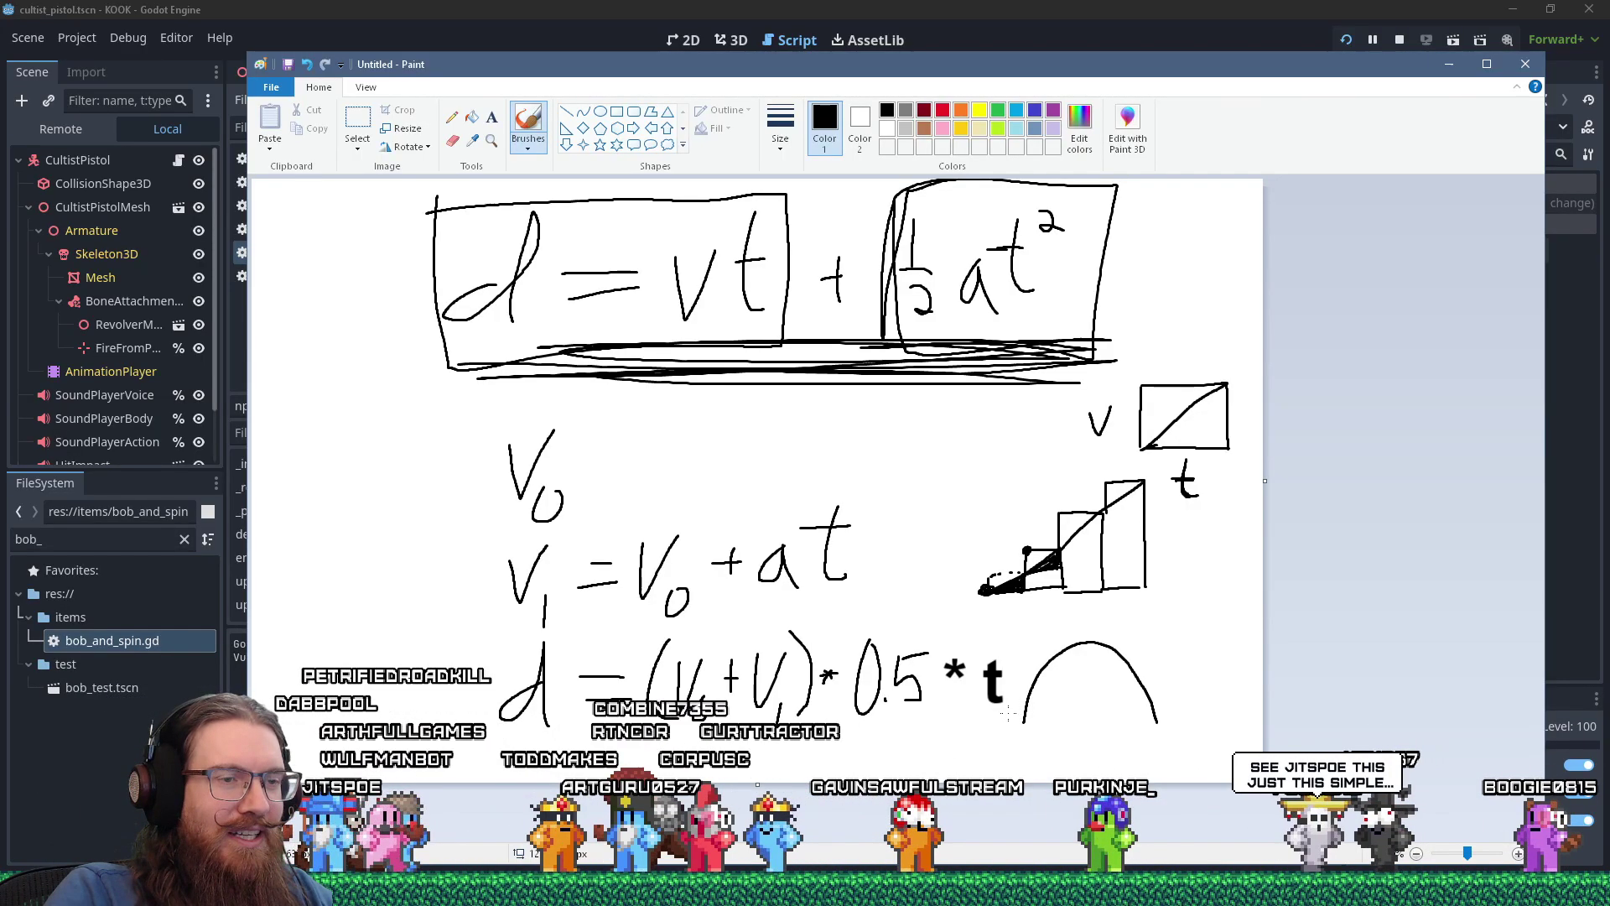
mouse_move(1089, 658)
left_mouse_down()
mouse_move(1097, 709)
mouse_move(1124, 661)
left_mouse_up()
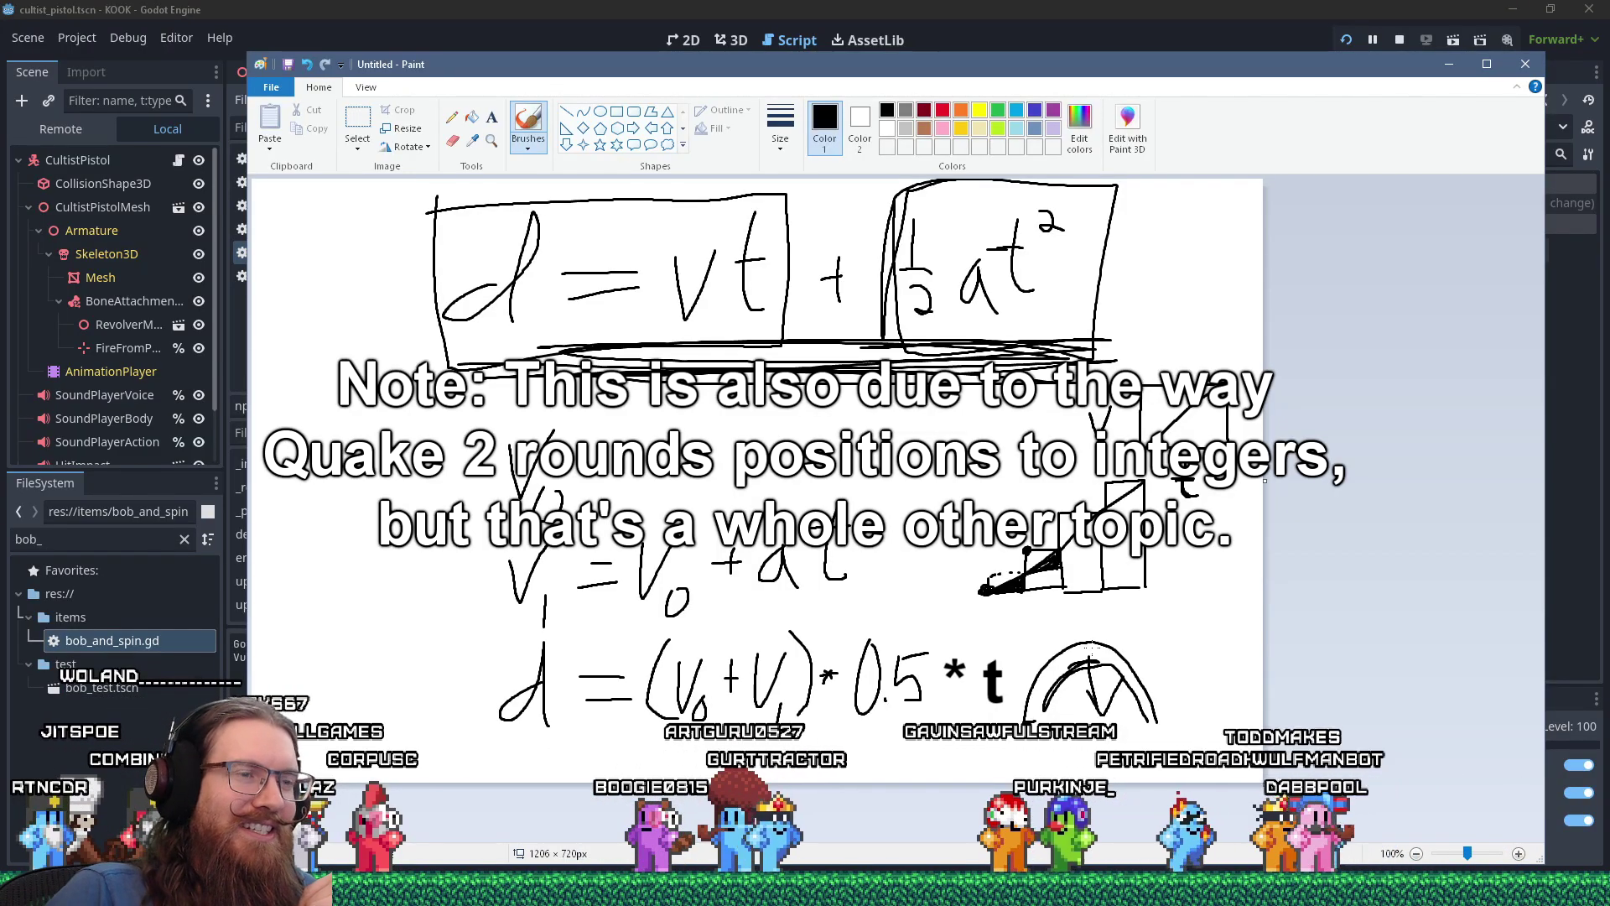
- Sketch a stepped line above the jump arcs and a smooth sloped line beside the bar diagram
mouse_move(985, 628)
left_mouse_down()
mouse_move(1065, 625)
mouse_move(985, 628)
mouse_move(1059, 634)
mouse_move(1057, 597)
mouse_move(1131, 600)
left_mouse_up()
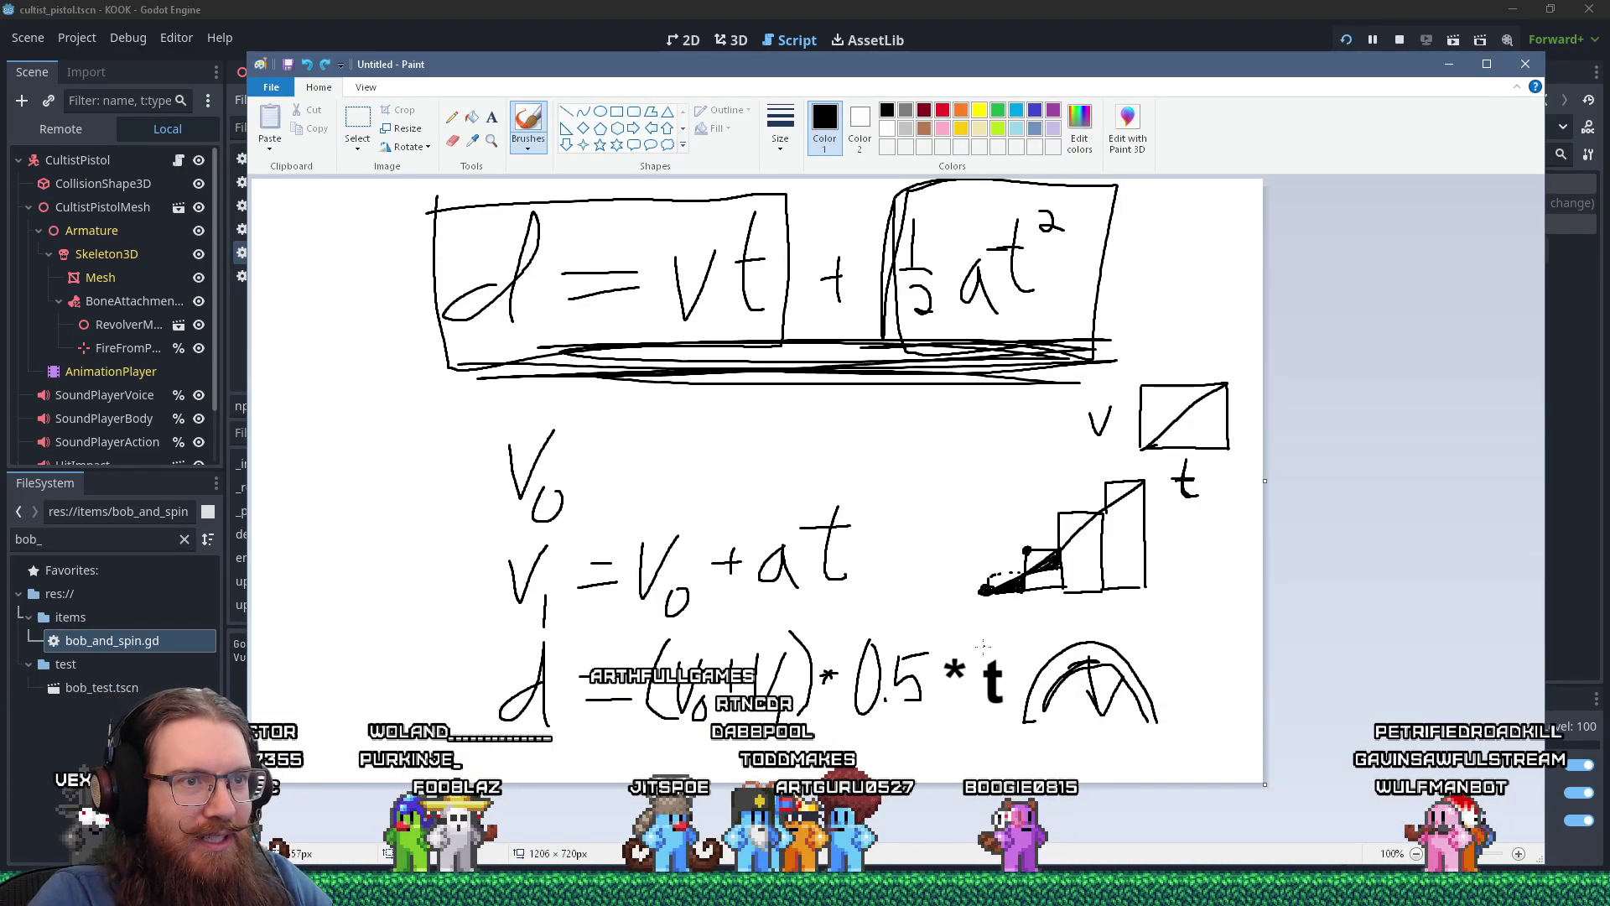
mouse_move(1059, 642)
left_mouse_down()
mouse_move(1060, 605)
mouse_move(1141, 604)
left_mouse_up()
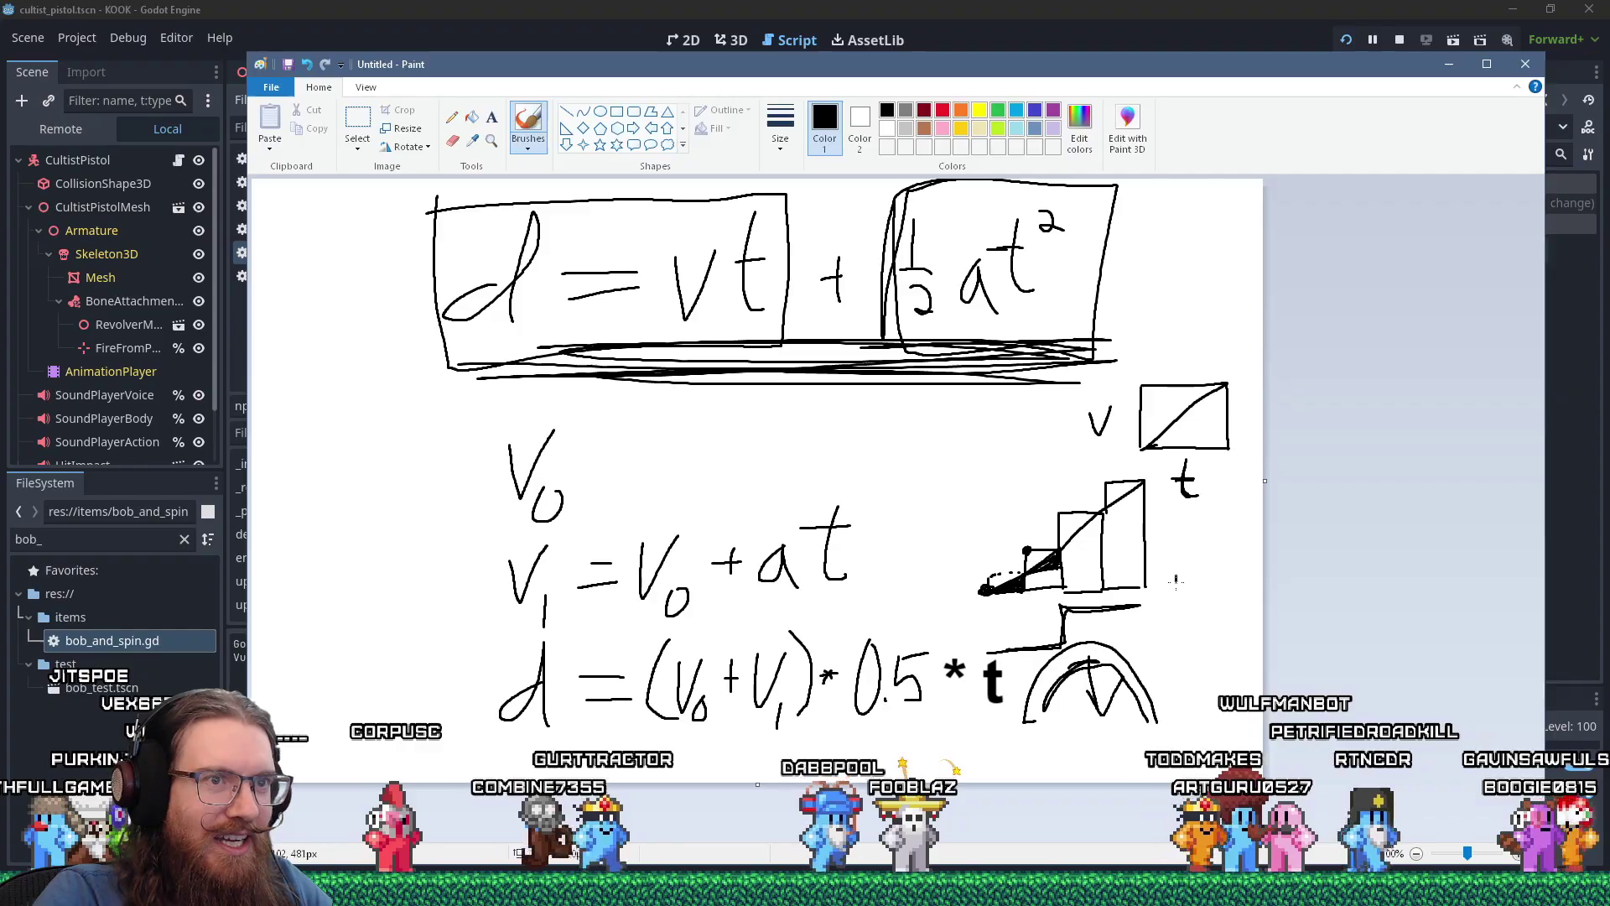
left_click_drag(1177, 580, 1250, 534)
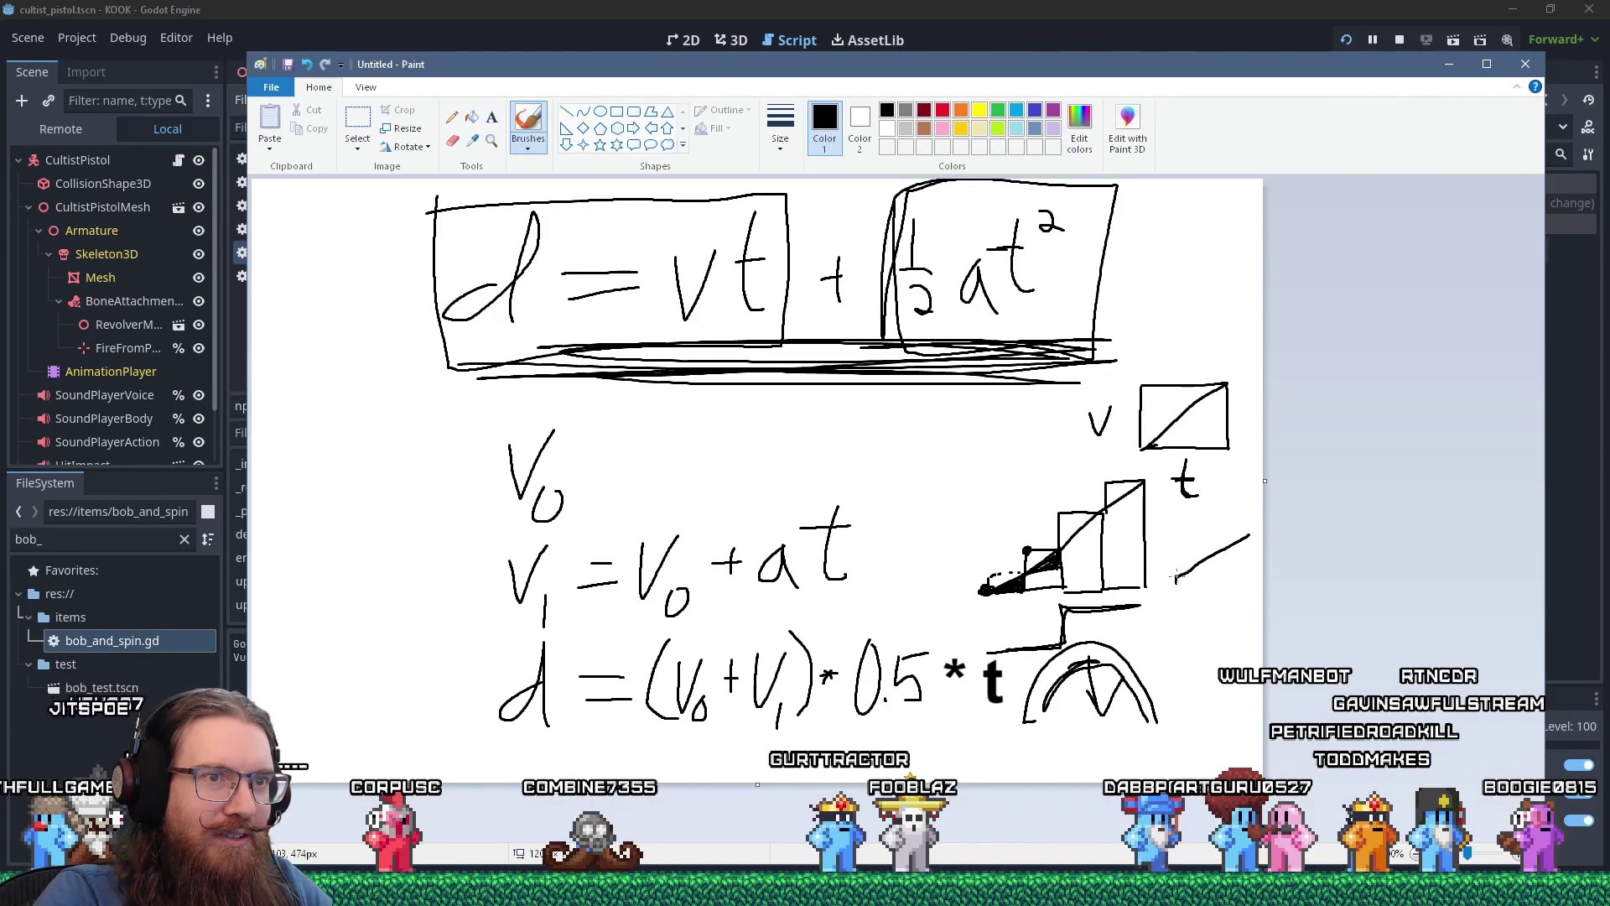
mouse_move(1183, 580)
left_mouse_down()
mouse_move(1250, 541)
mouse_move(1229, 545)
left_mouse_up()
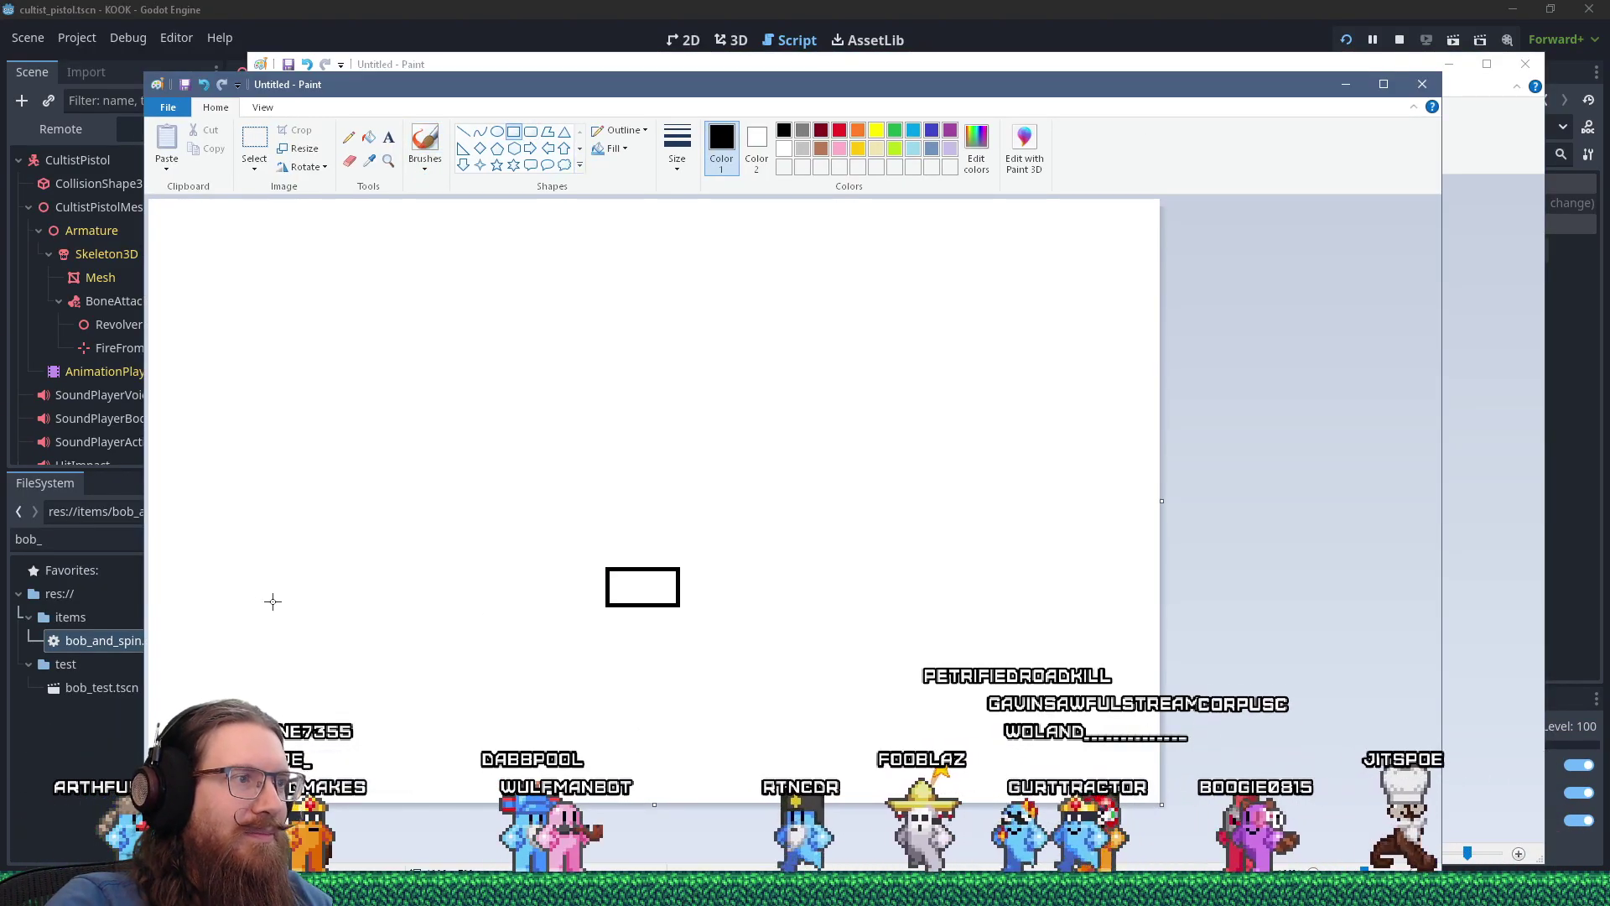
- Draw a wide ground rectangle directly beneath the small step rectangle on the new canvas
left_click_drag(244, 604, 788, 674)
- Try an ellipse shortened to a circle and placed against the small step with a contact arrow, and undo it
left_click(497, 131)
left_click_drag(407, 354, 526, 598)
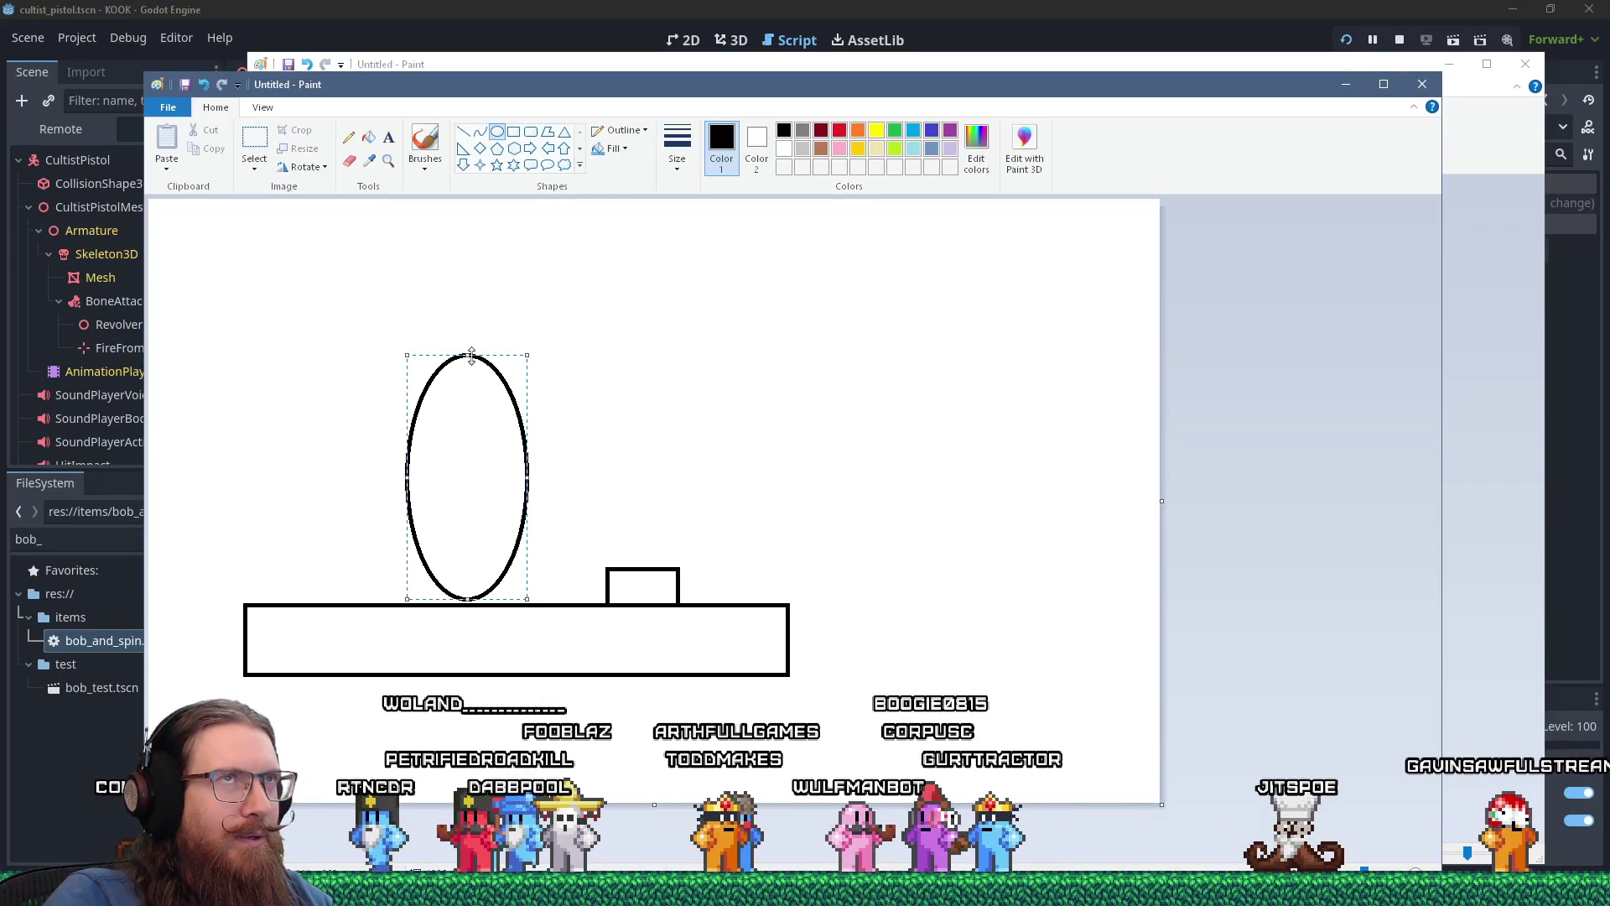
left_click_drag(471, 353, 472, 474)
left_click_drag(461, 537, 546, 545)
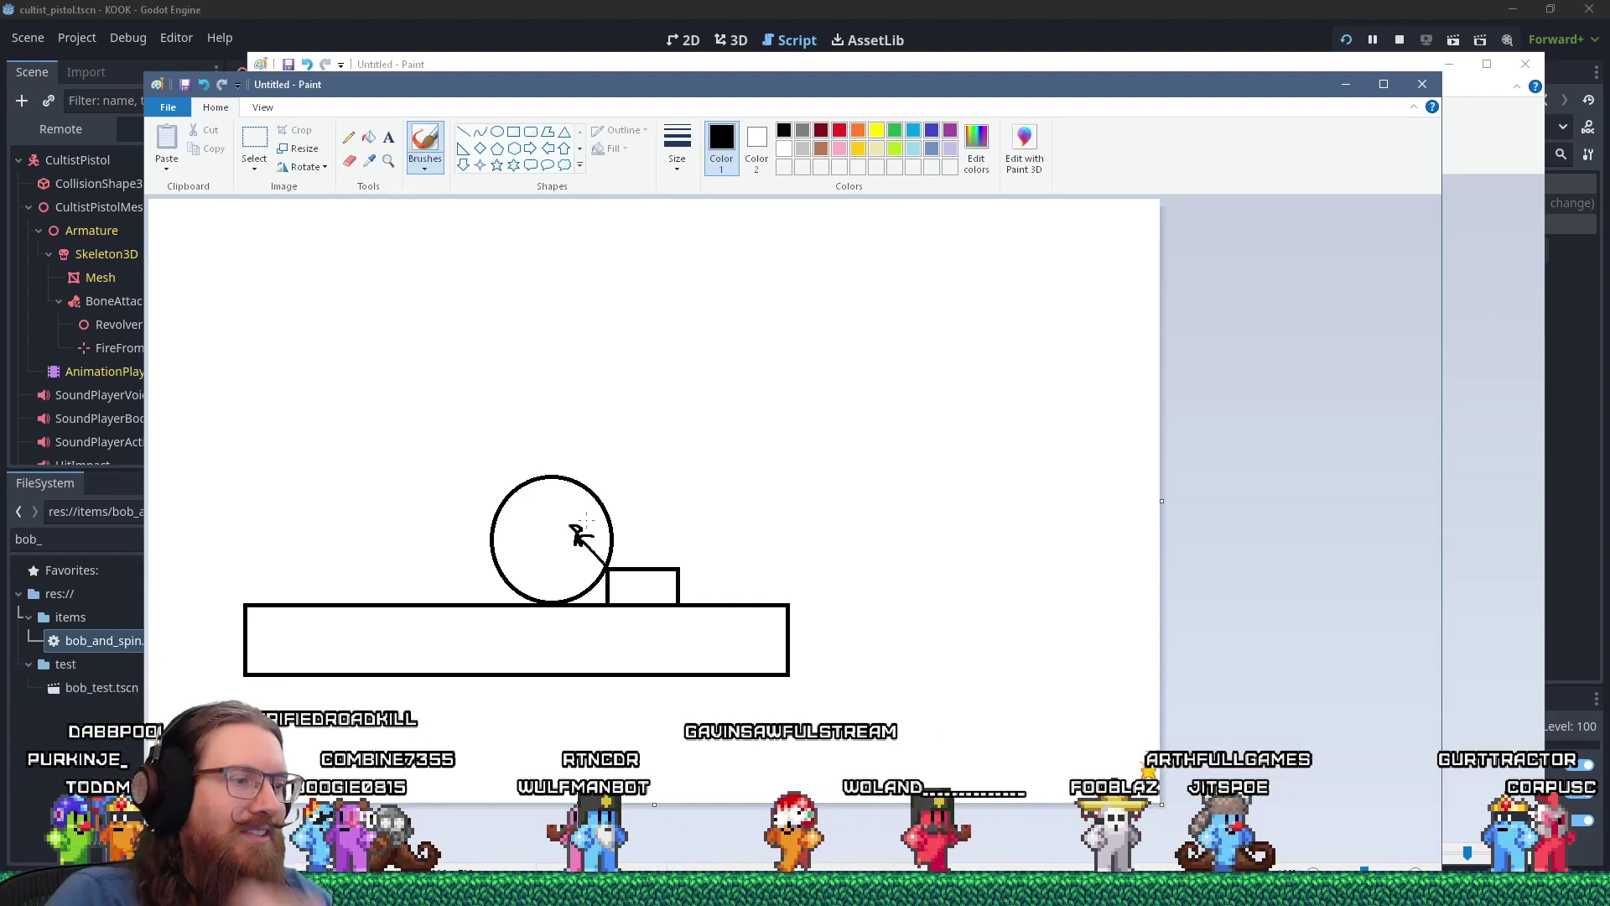
key("ctrl+z")
key("ctrl+z")
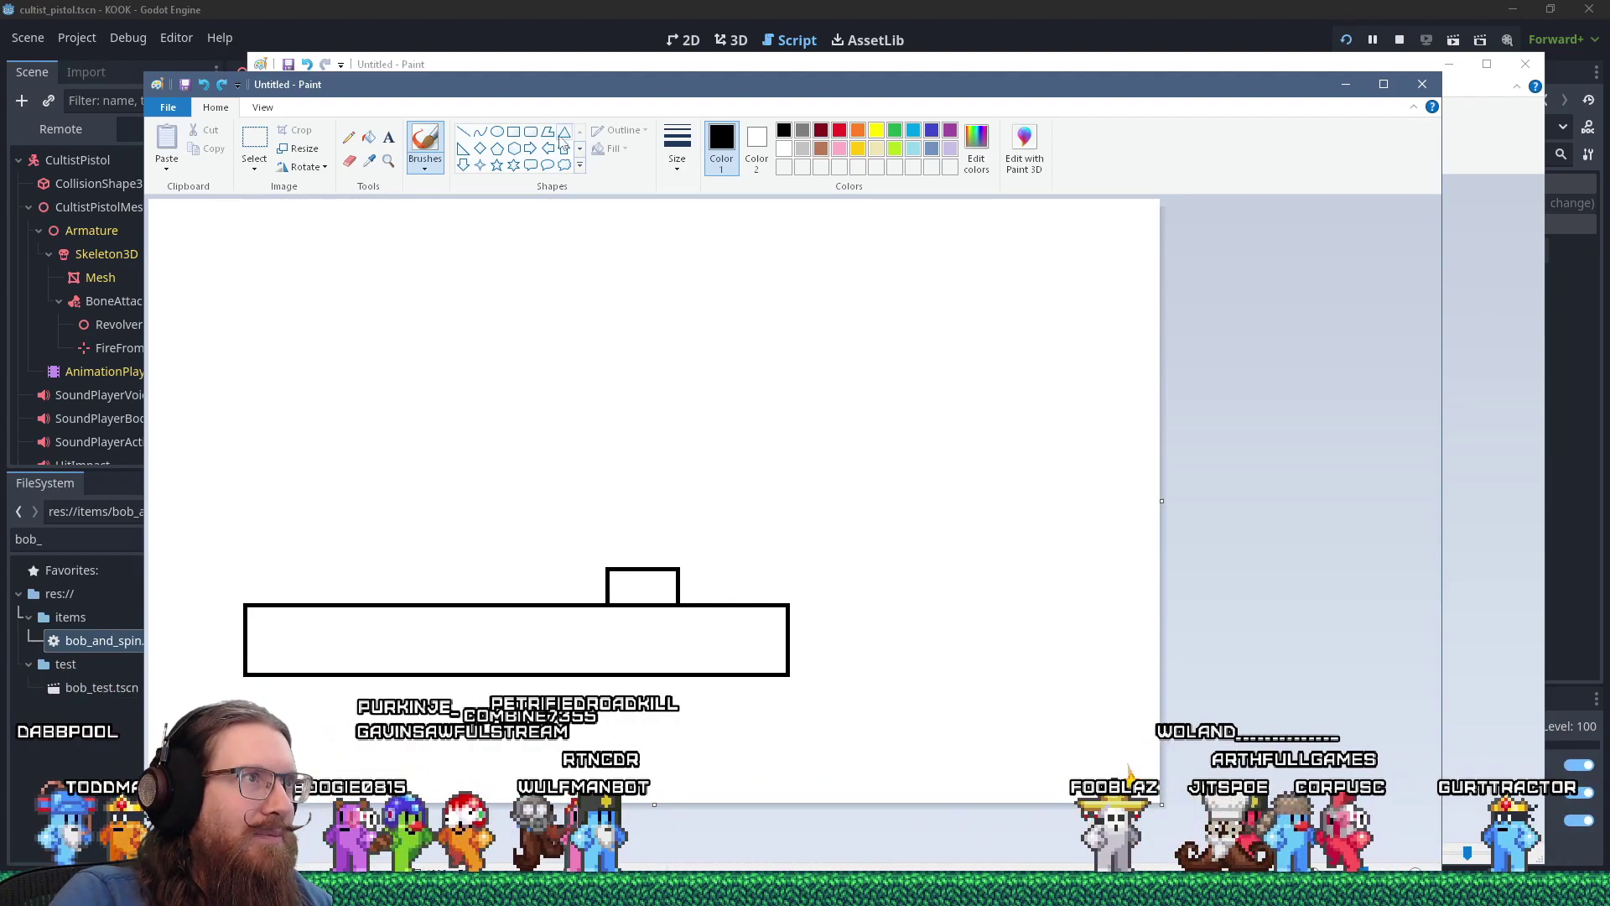
- Draw a tall rectangle on the ground against the small step and raise it to the height of the step's upper edge
mouse_move(493, 440)
left_mouse_down()
mouse_move(548, 597)
mouse_move(374, 539)
mouse_move(572, 547)
left_mouse_up()
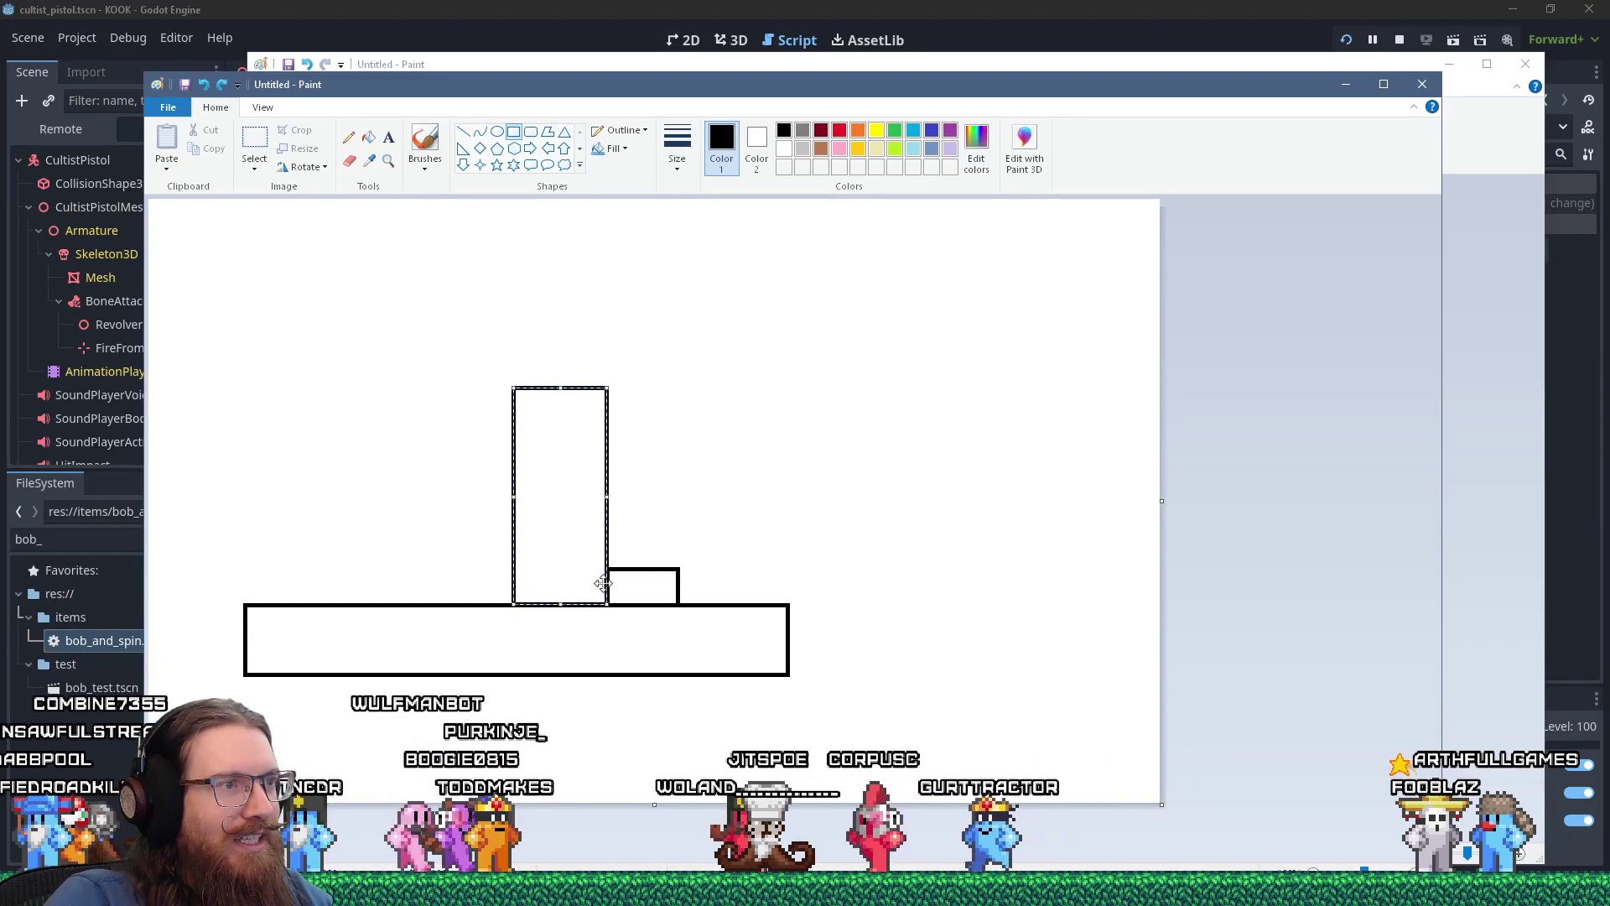
left_click_drag(570, 569, 569, 571)
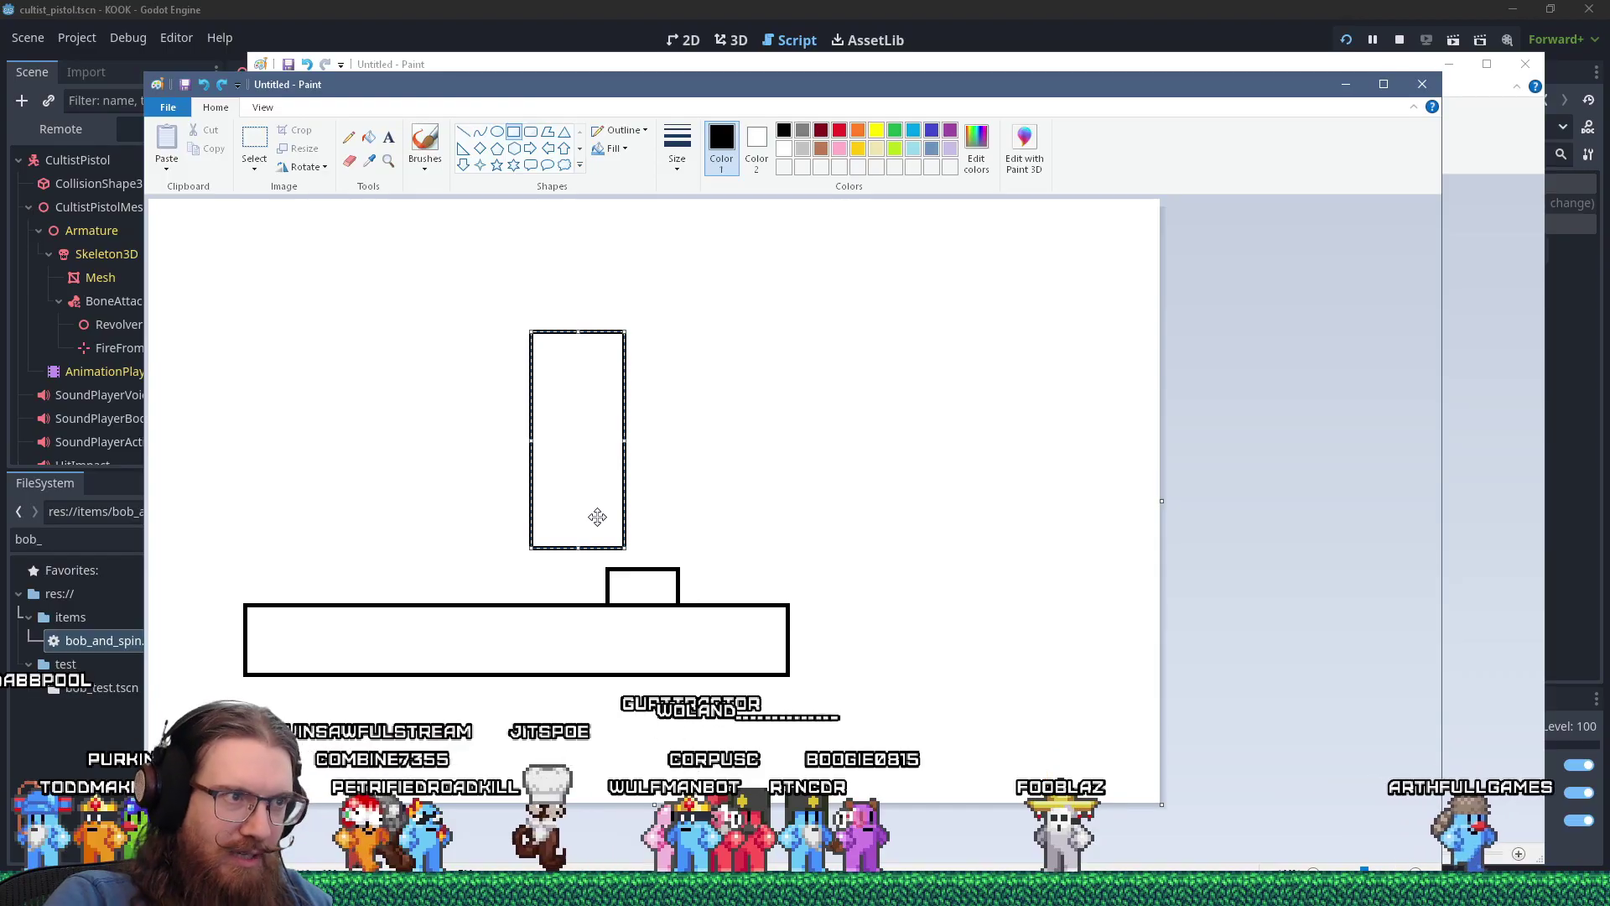
left_click_drag(598, 517, 595, 537)
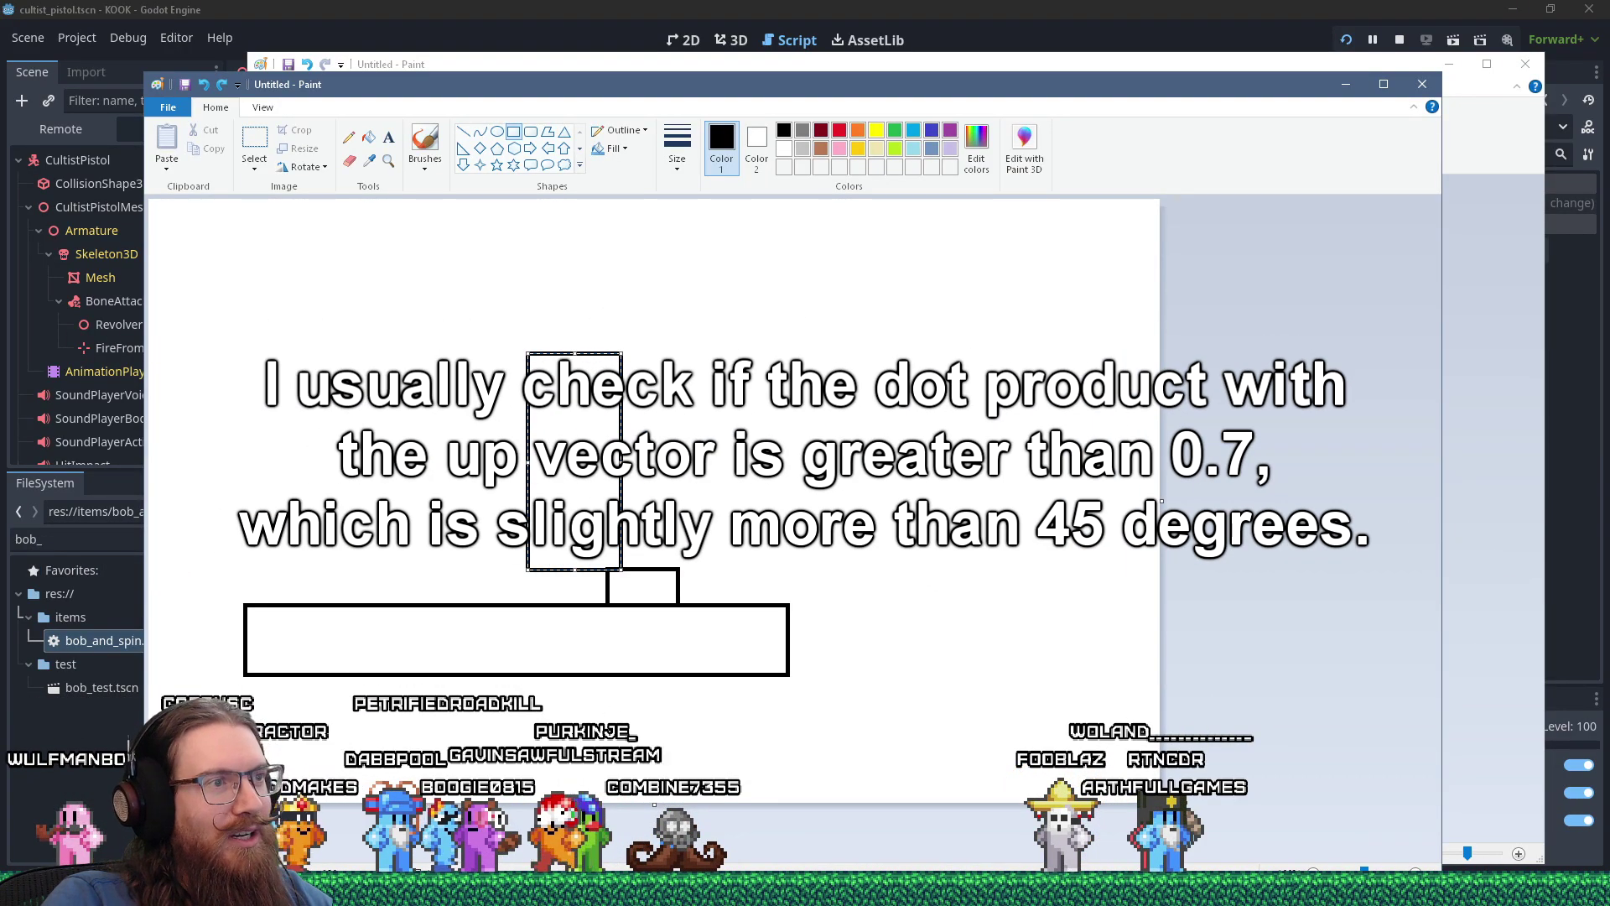
- Move the tall rectangle clear of the small step, lower it onto the ground, and nudge it towards the step and back
left_click_drag(596, 537, 556, 533)
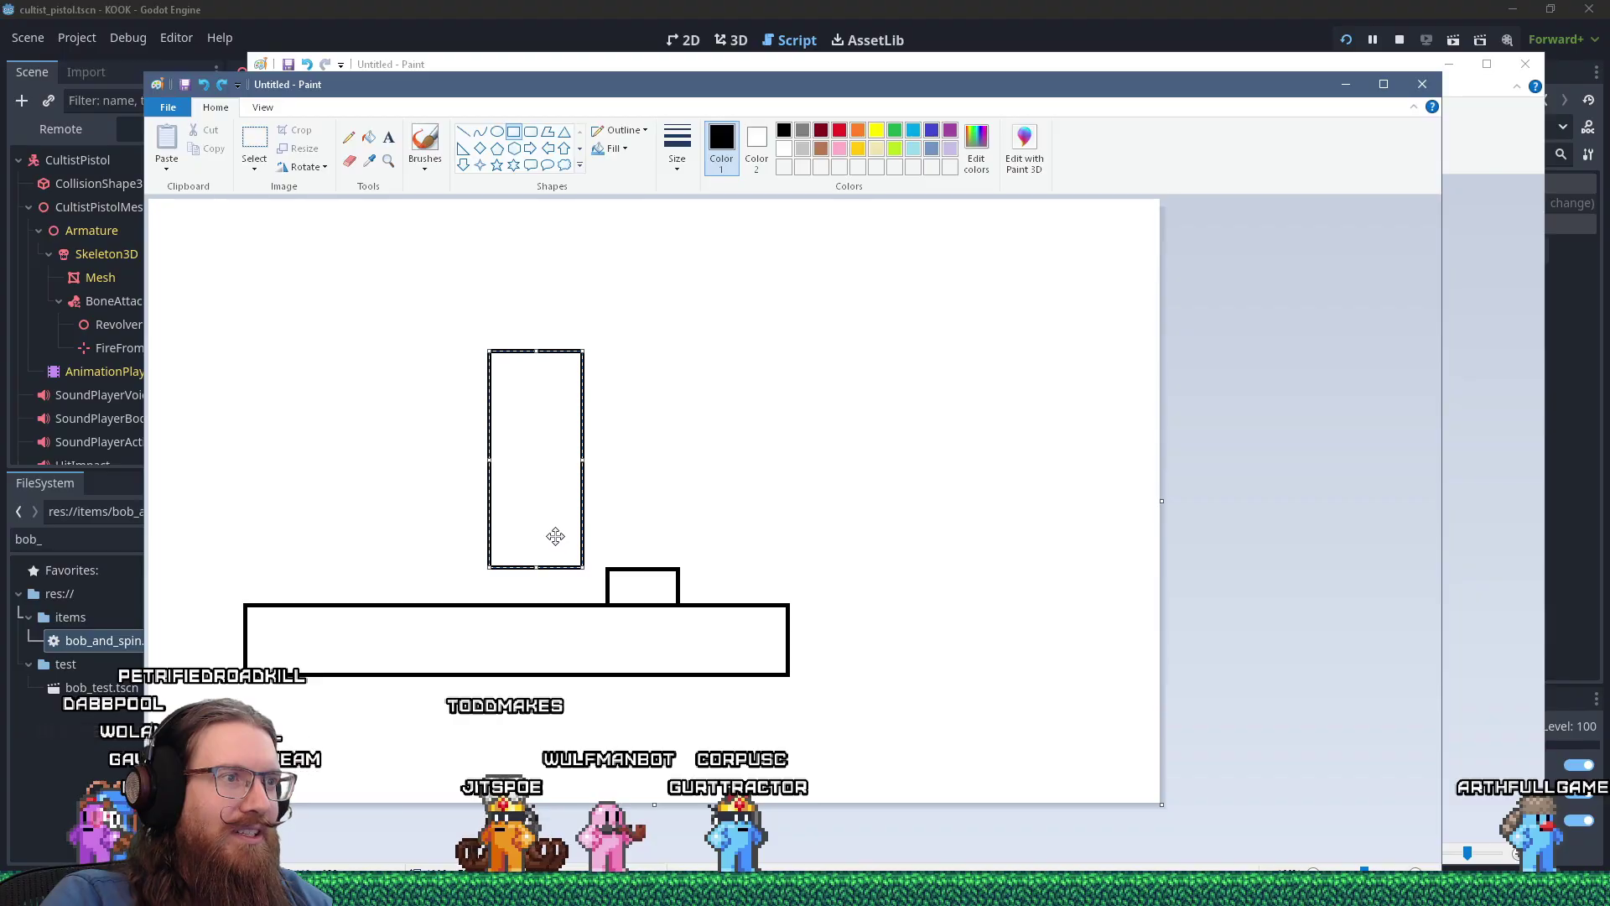
left_click_drag(569, 535, 556, 571)
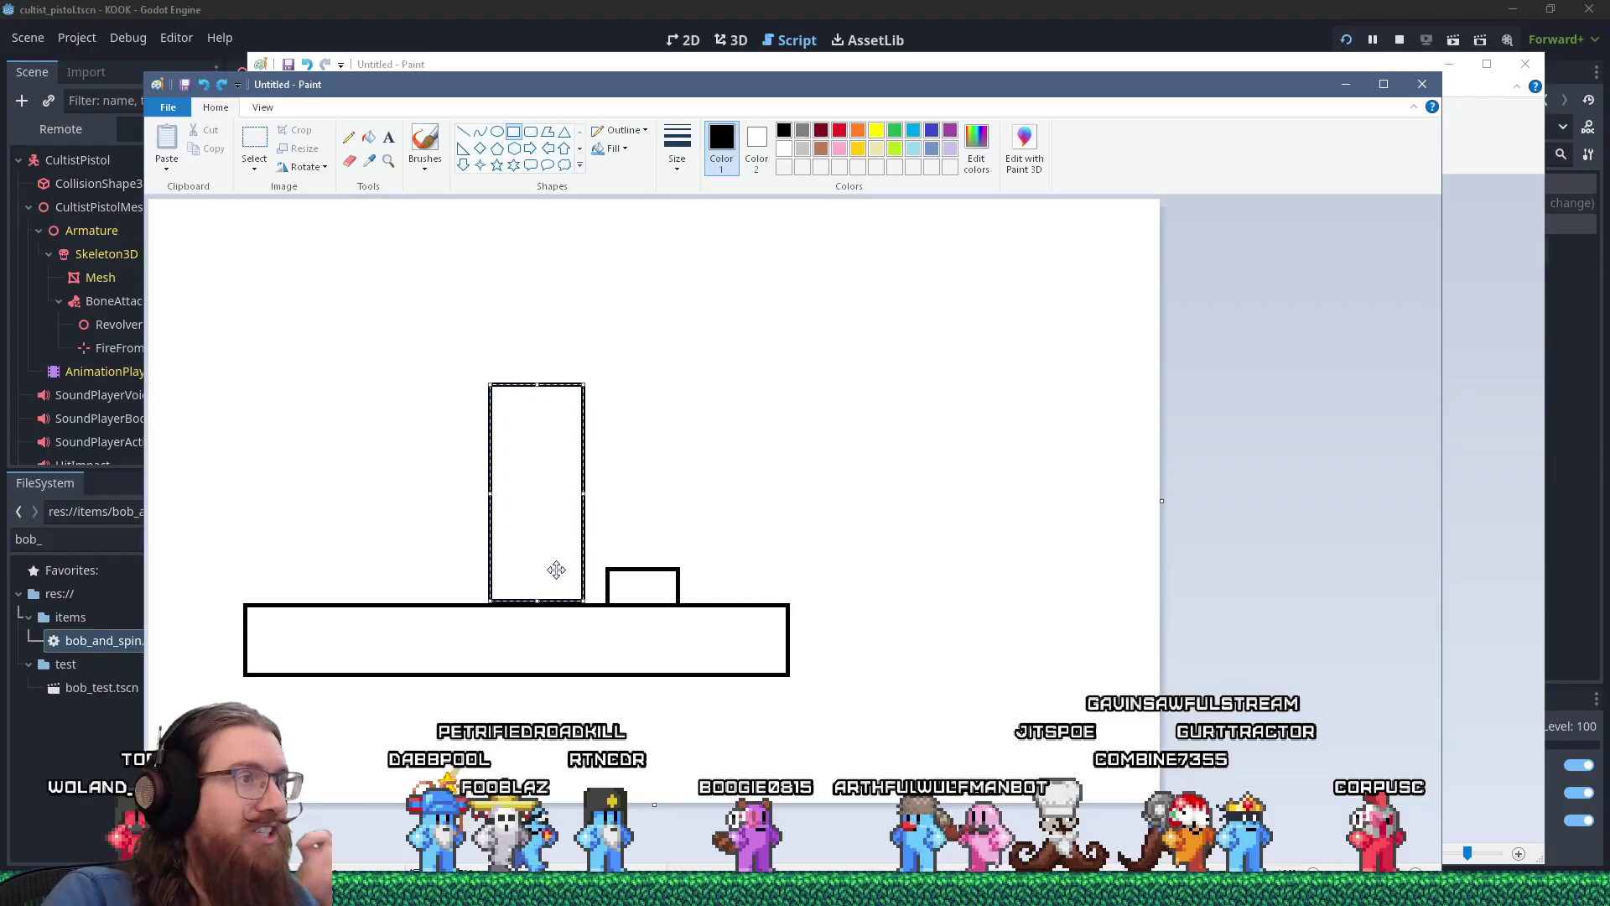
left_click_drag(556, 571, 563, 573)
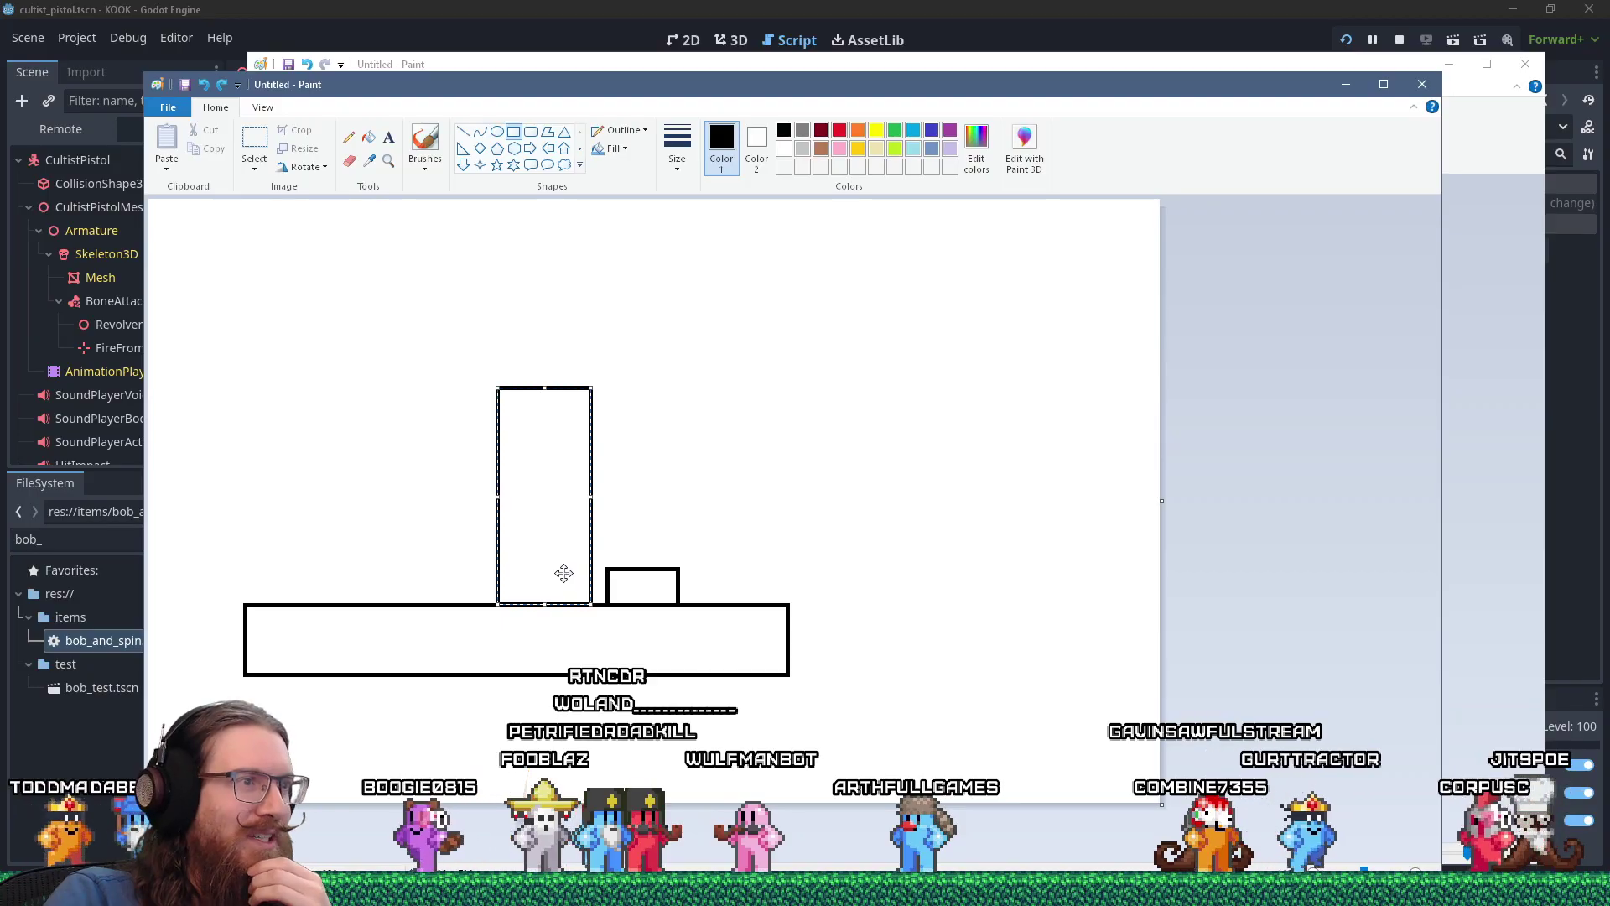
left_click_drag(563, 573, 571, 573)
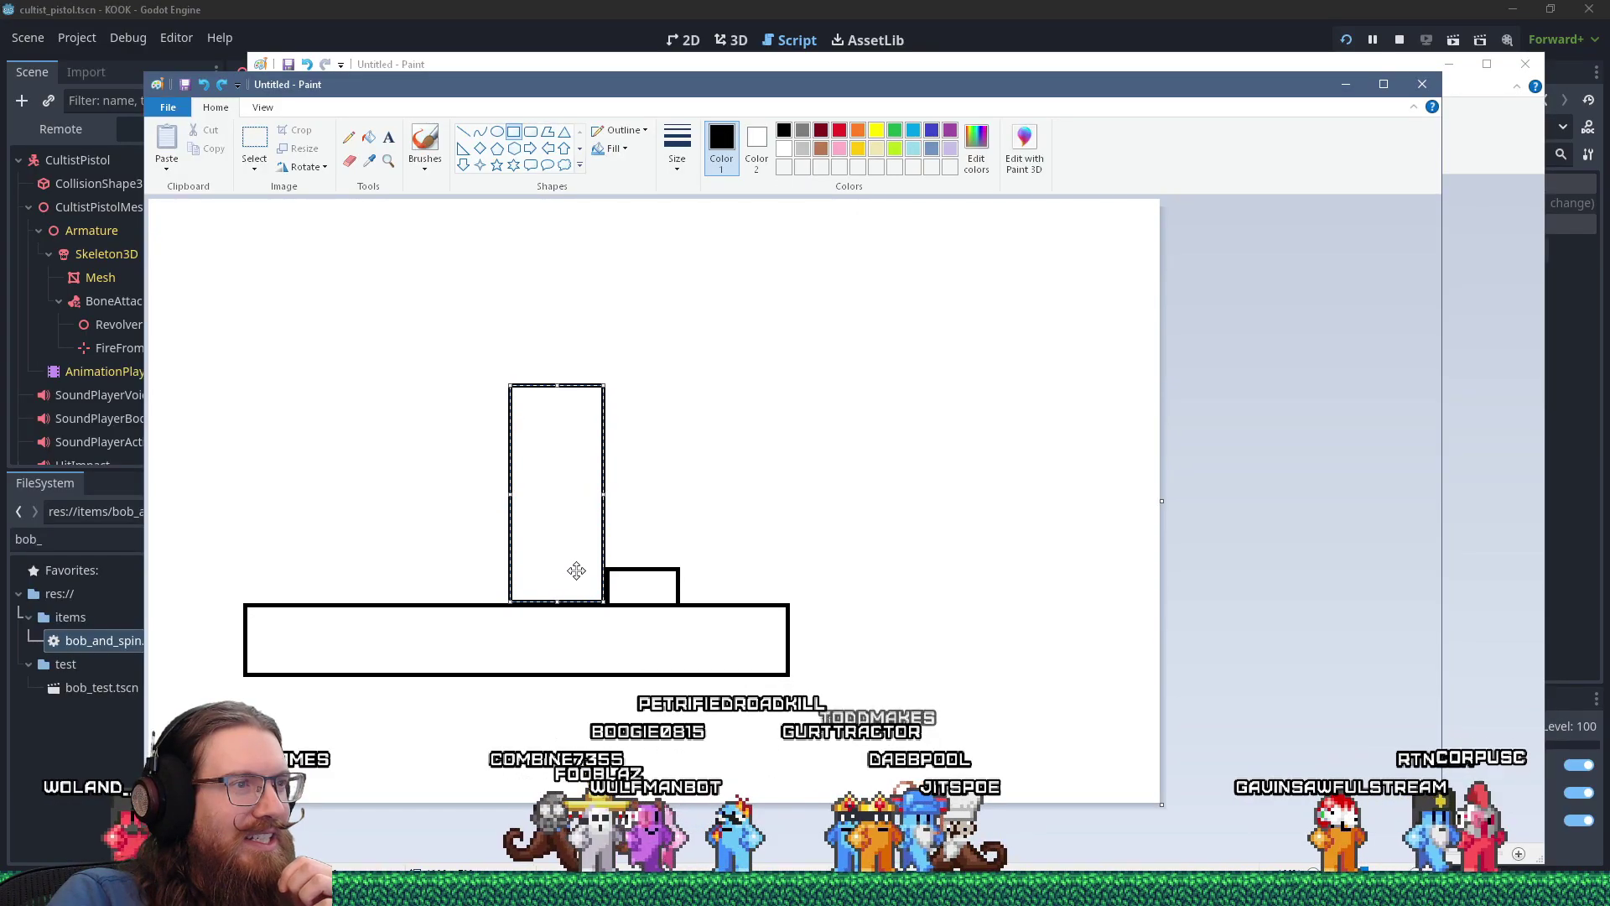
left_click_drag(572, 572, 558, 573)
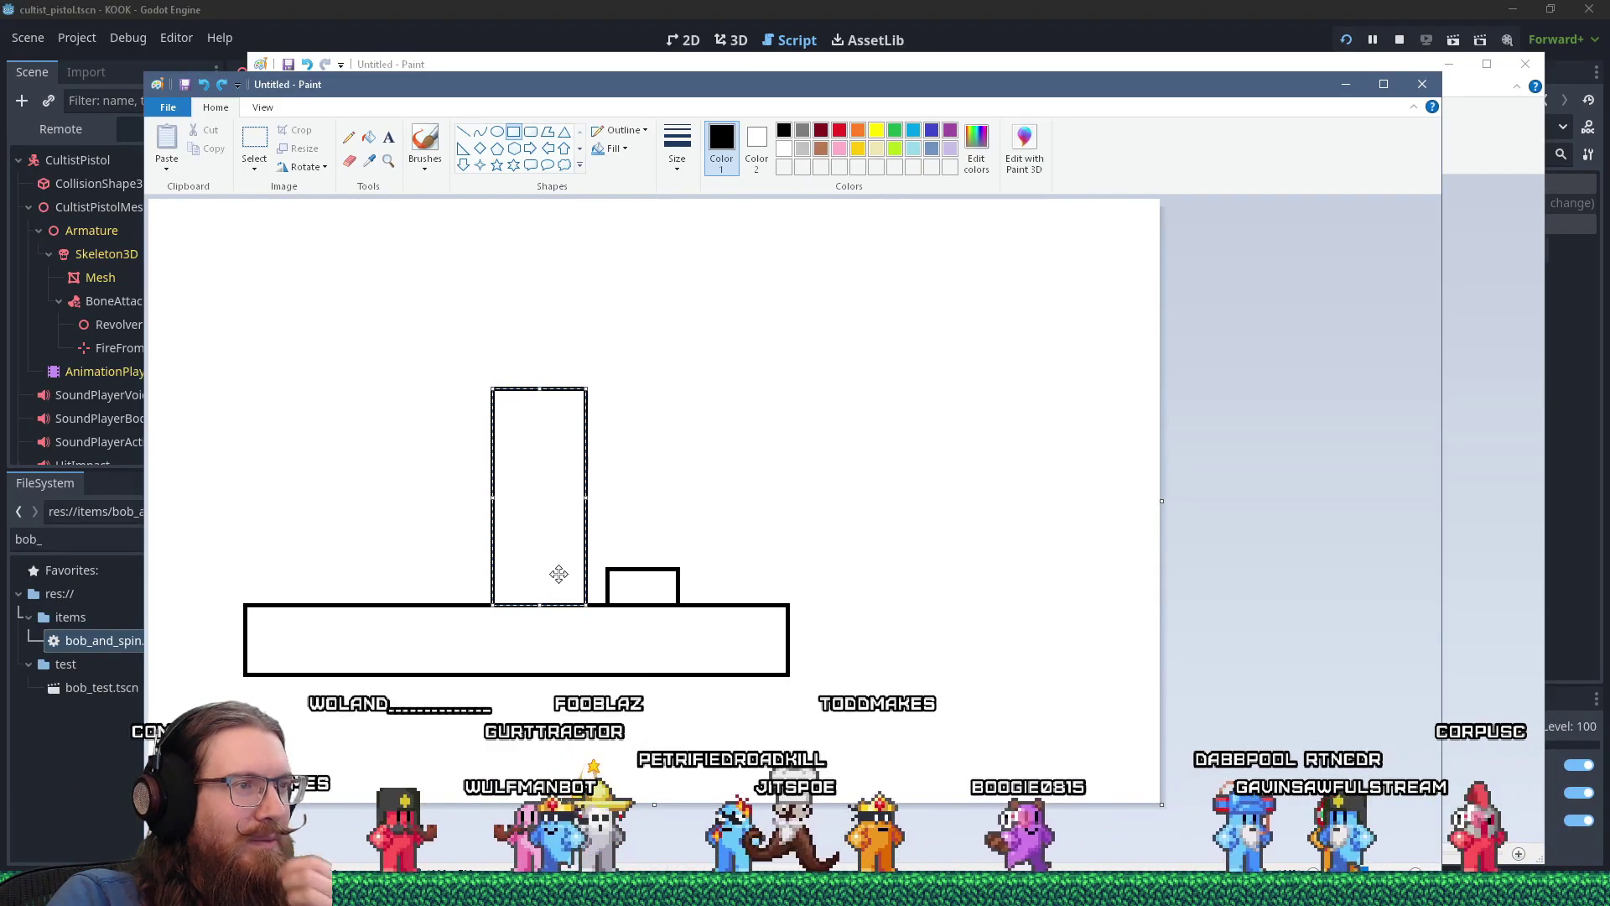
- Switch to the equations drawing and outline the equation d = (V0 + V1) * 0.5 with a hand-drawn box
key("alt+Tab")
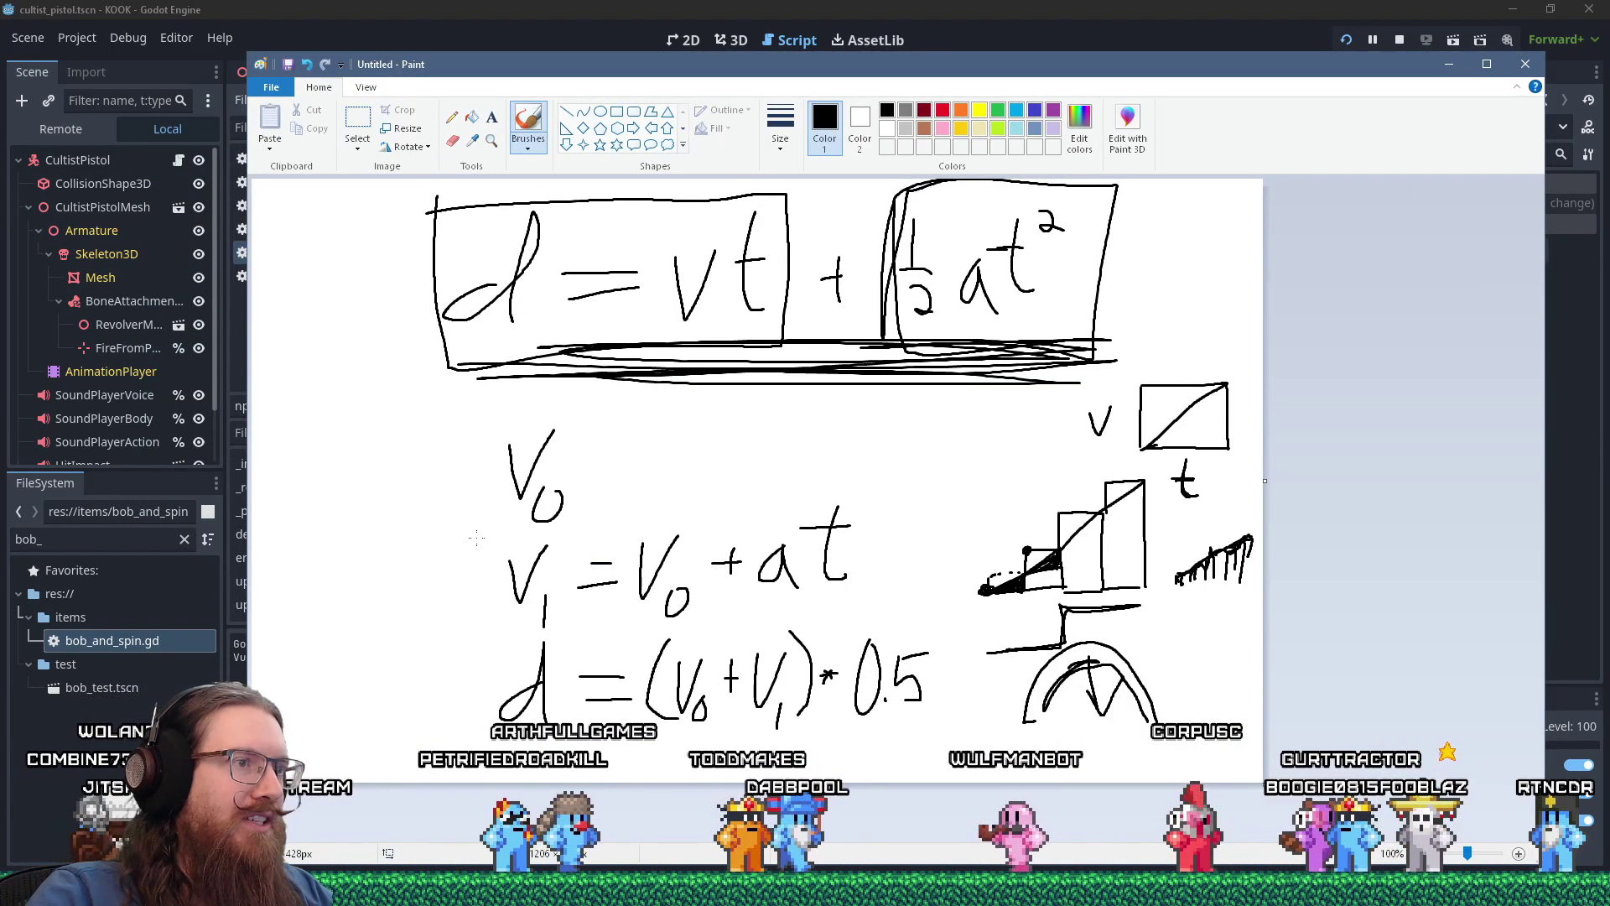
left_click_drag(933, 646, 453, 650)
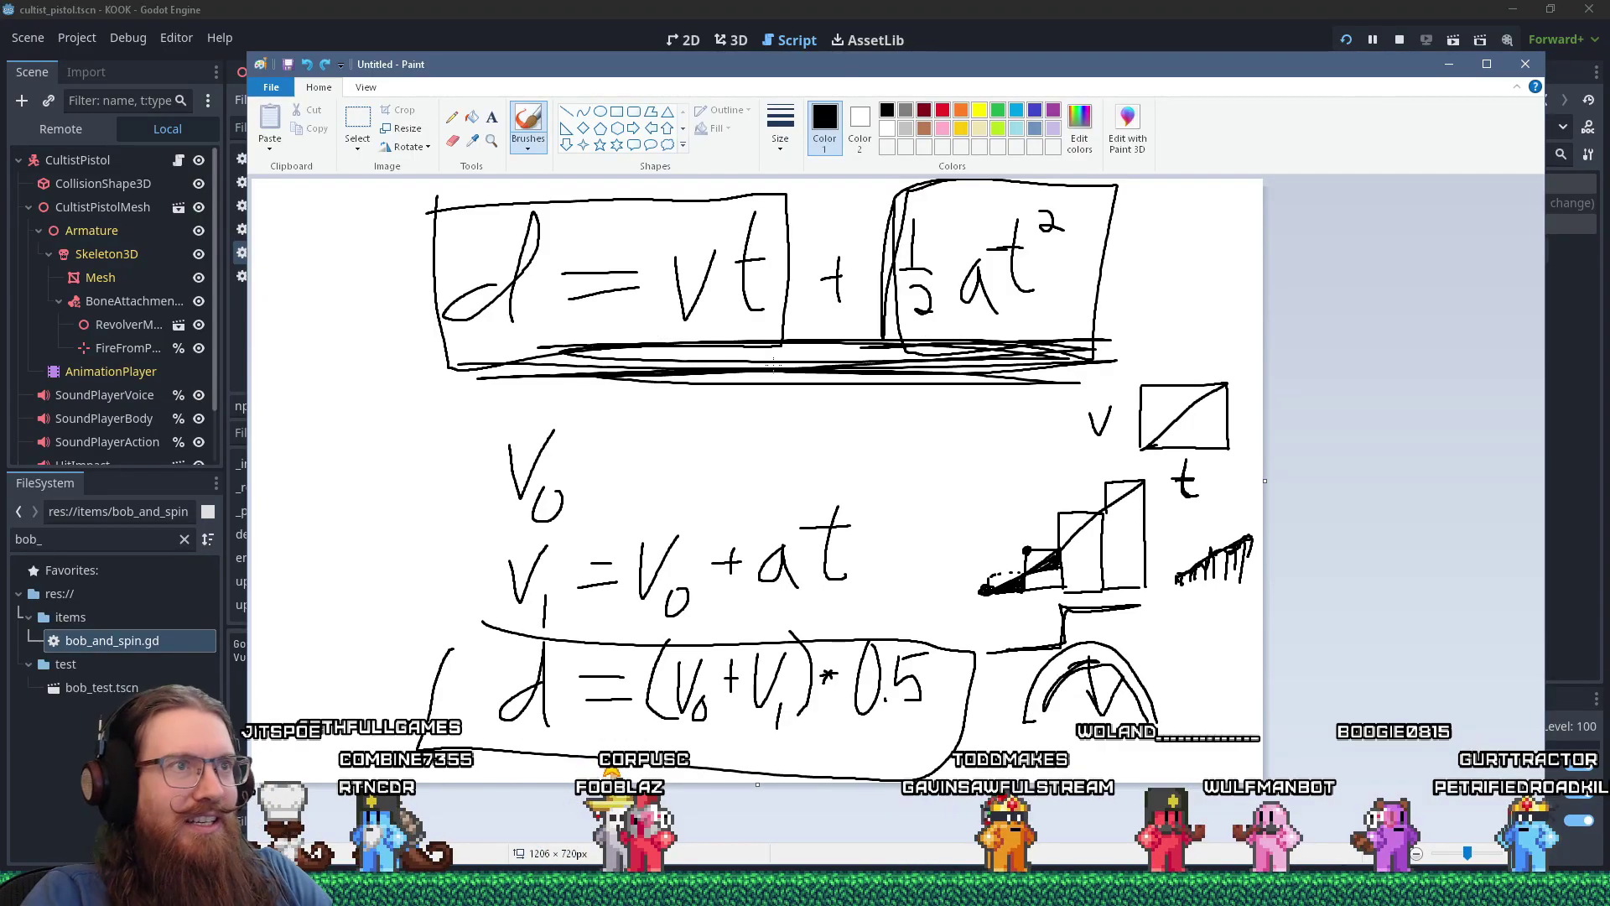
left_click_drag(938, 642, 447, 635)
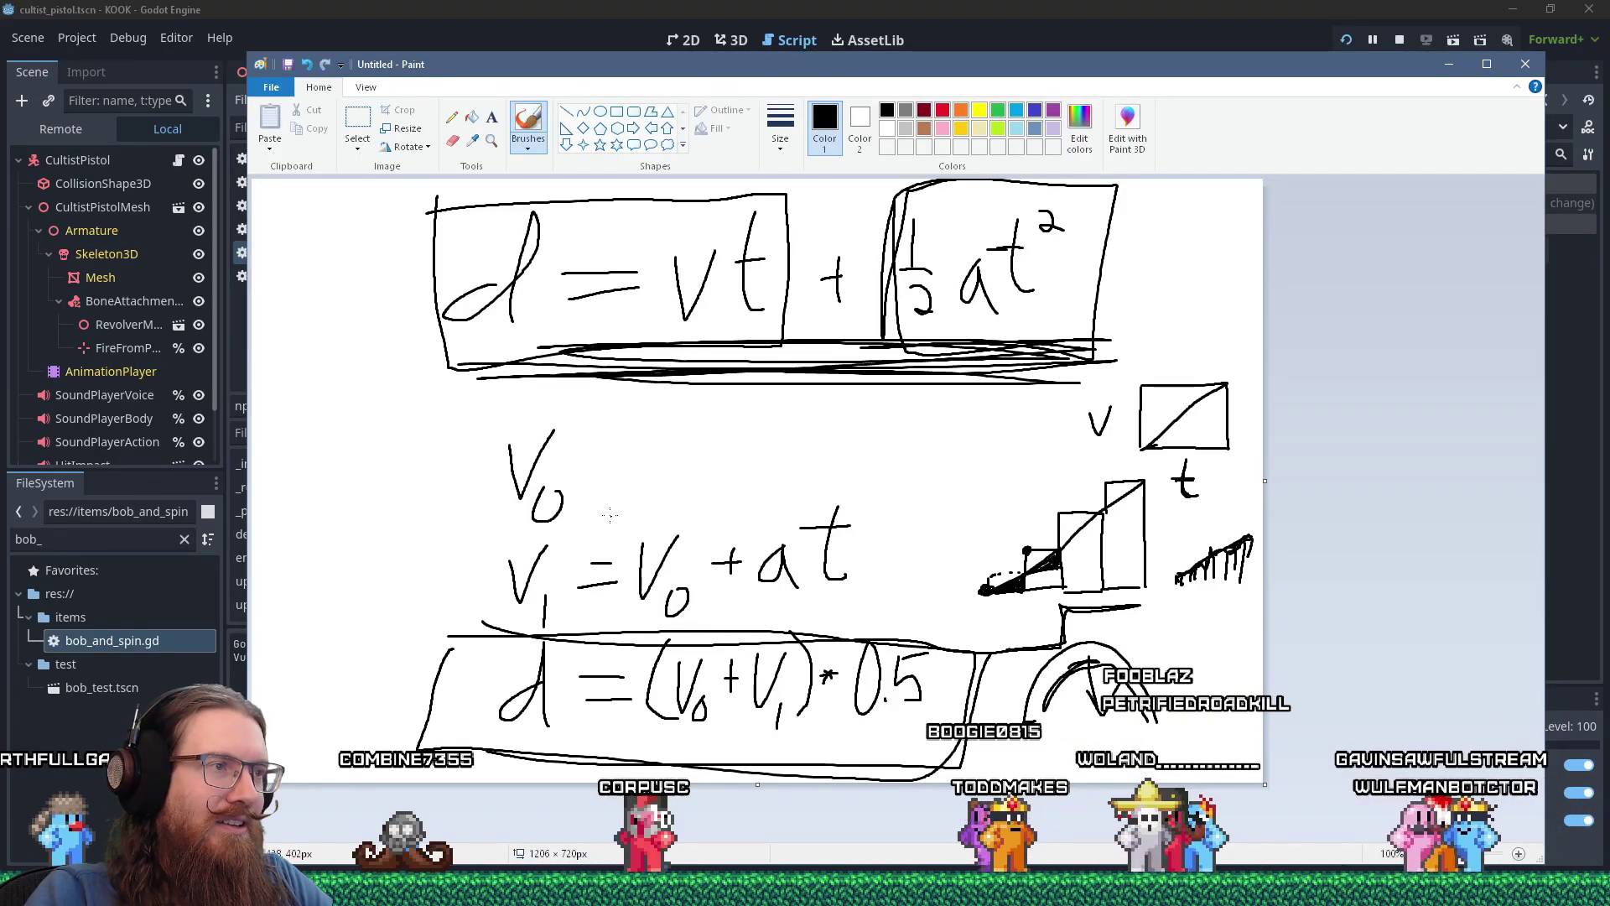
- Write "= Velocity" beside V0, and mark V0 and V1 with hand-drawn arrows pointing at them
left_click_drag(647, 462, 601, 465)
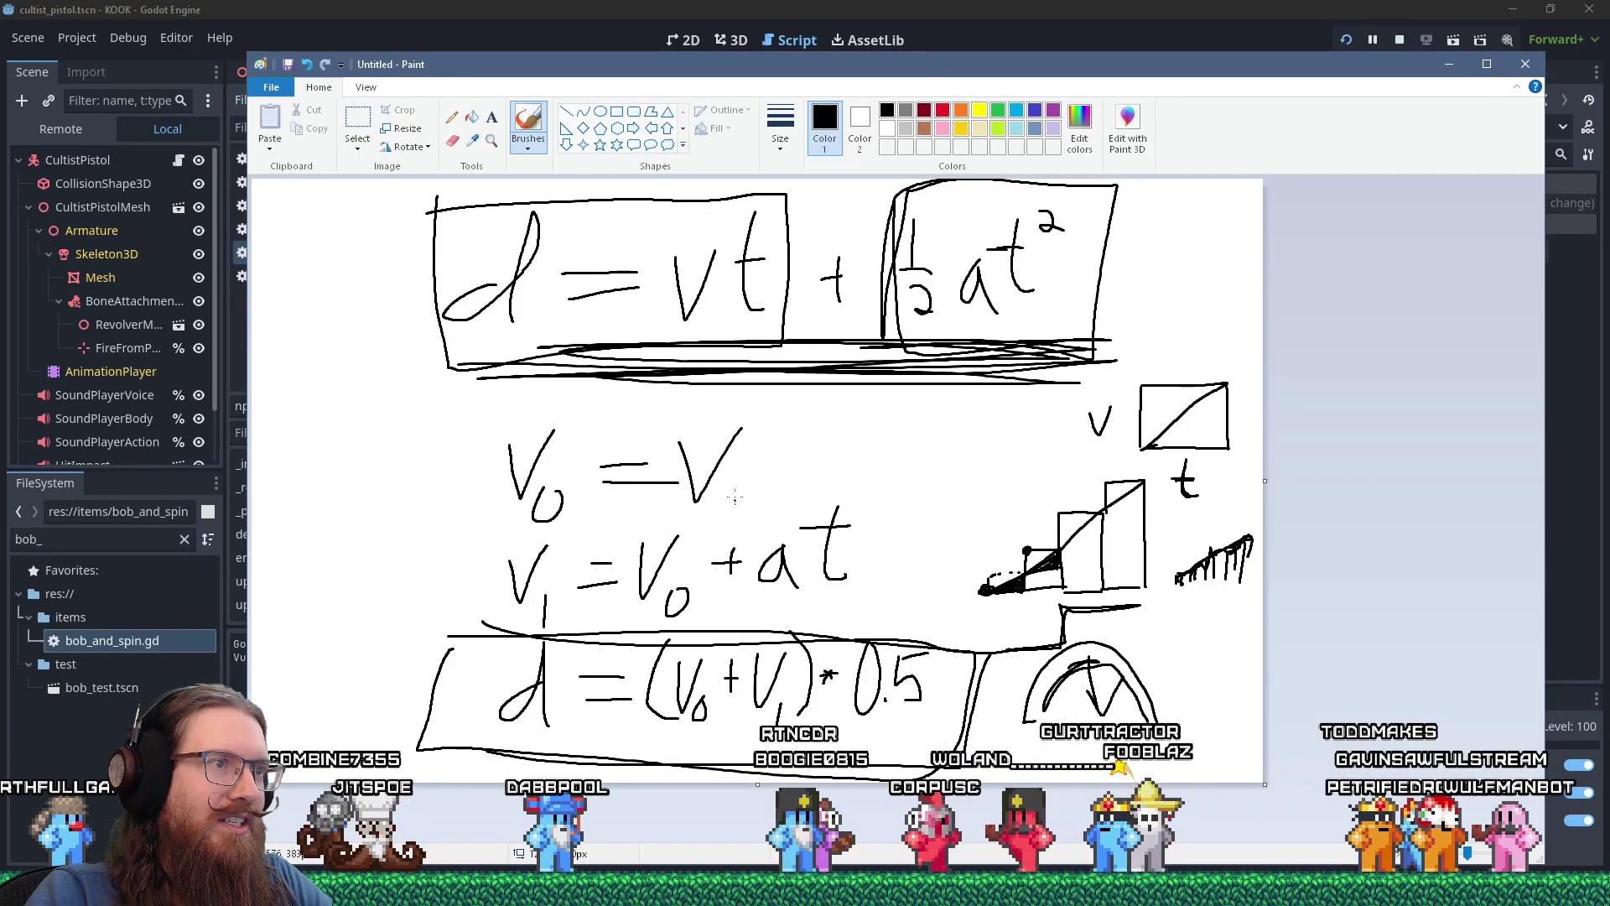
left_click_drag(720, 491, 872, 478)
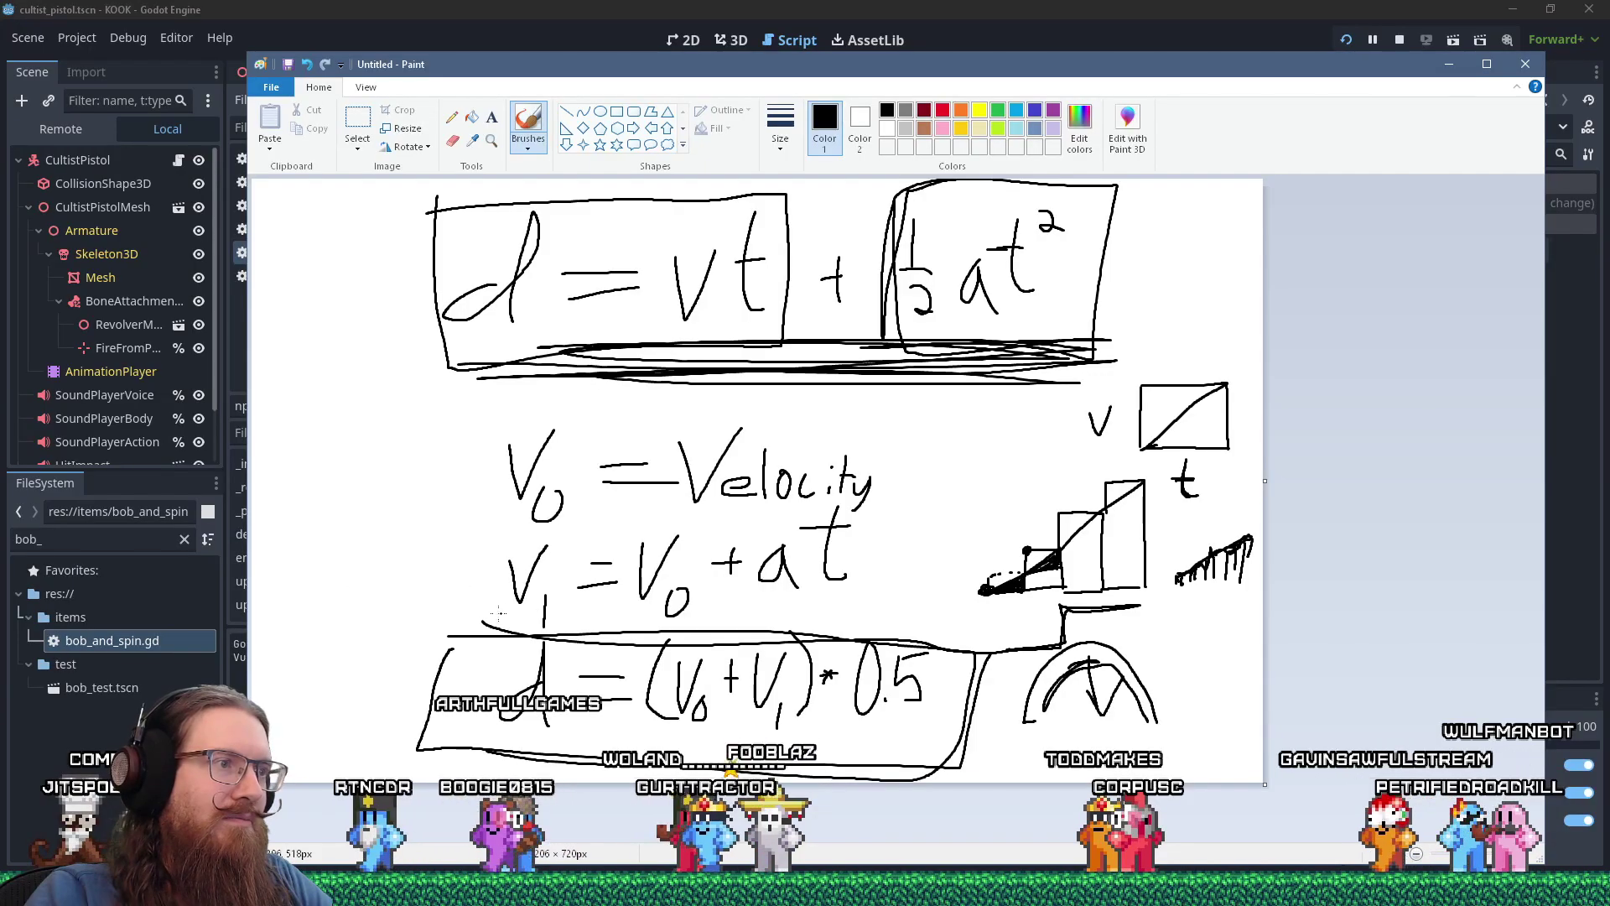
left_click_drag(547, 547, 508, 549)
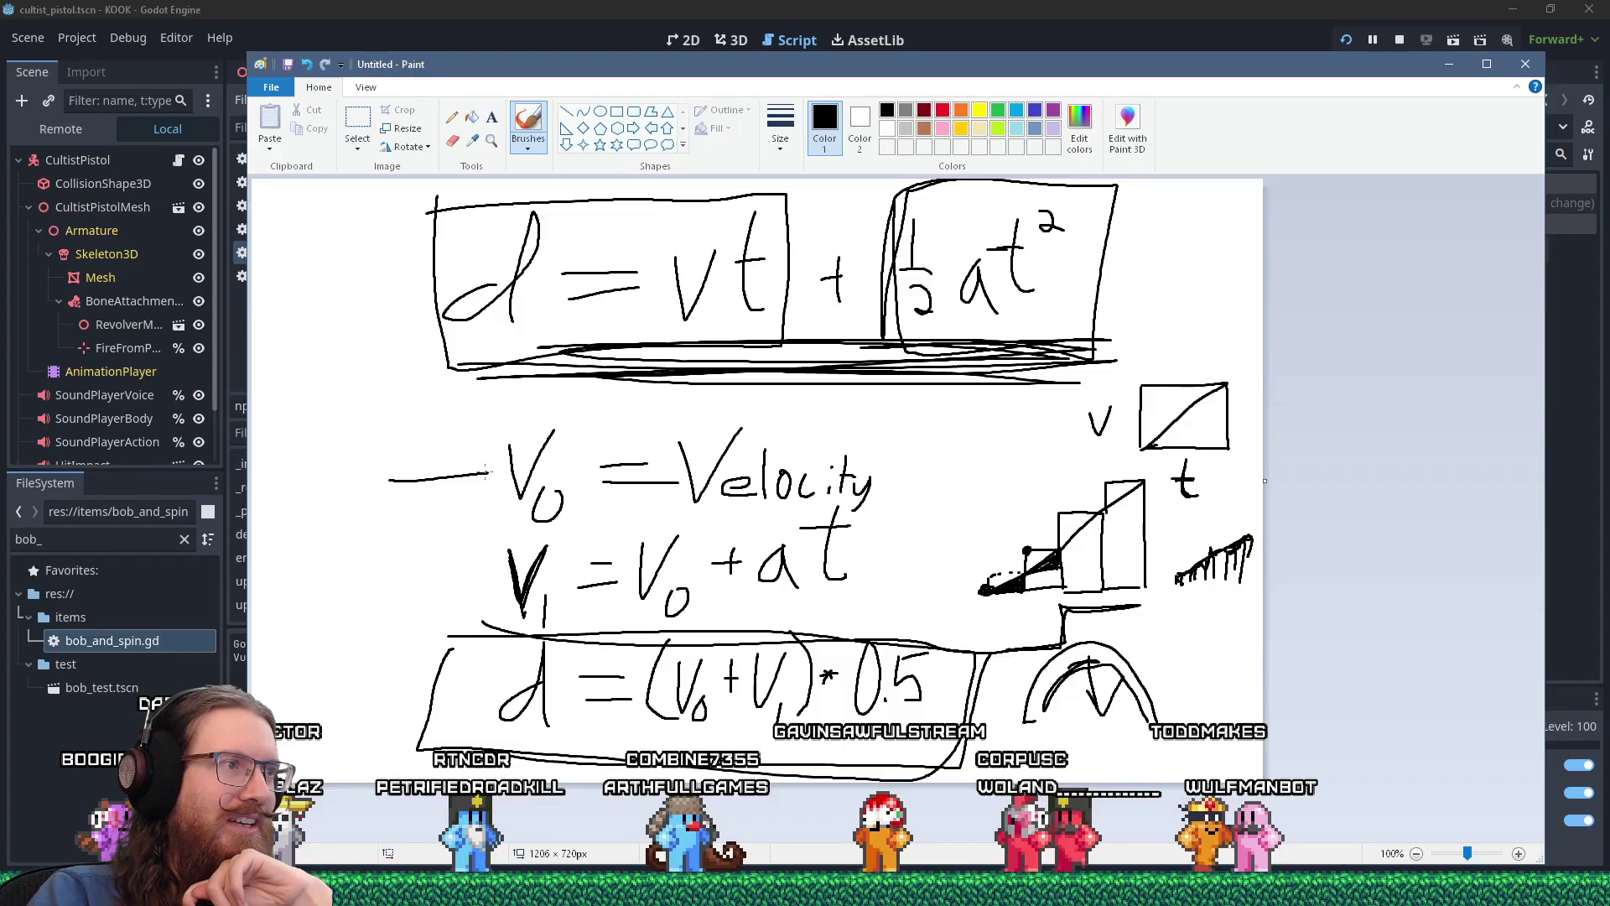
left_click_drag(366, 575, 501, 583)
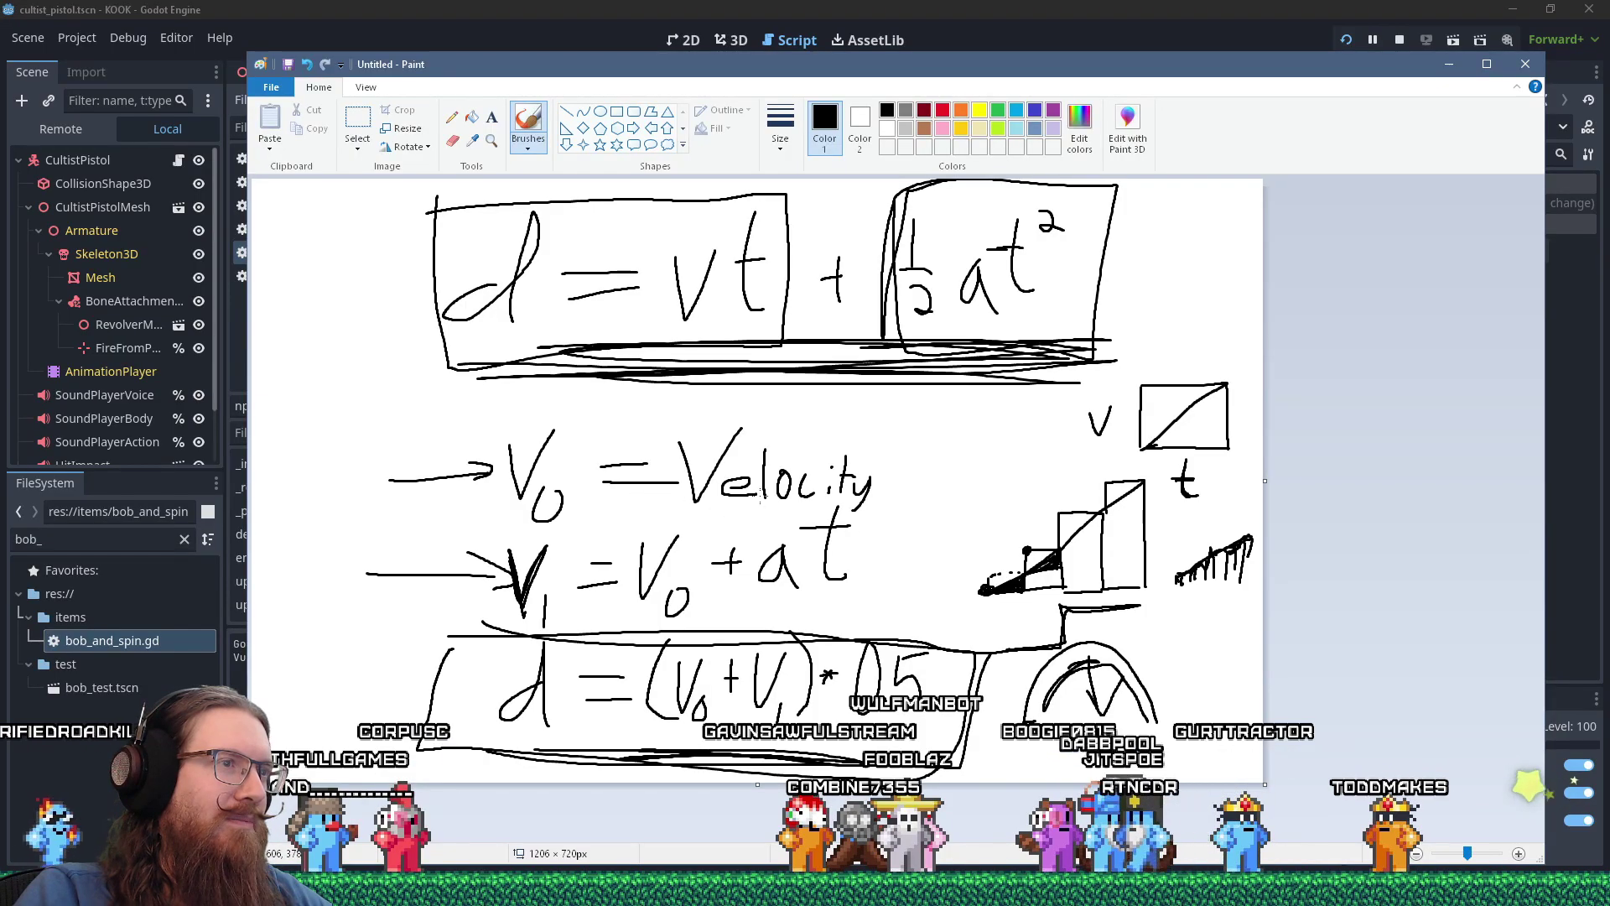
- Extend the V0 line with "last frame" after Velocity, and underline the "at" term in the V1 equation
left_click_drag(679, 482, 609, 481)
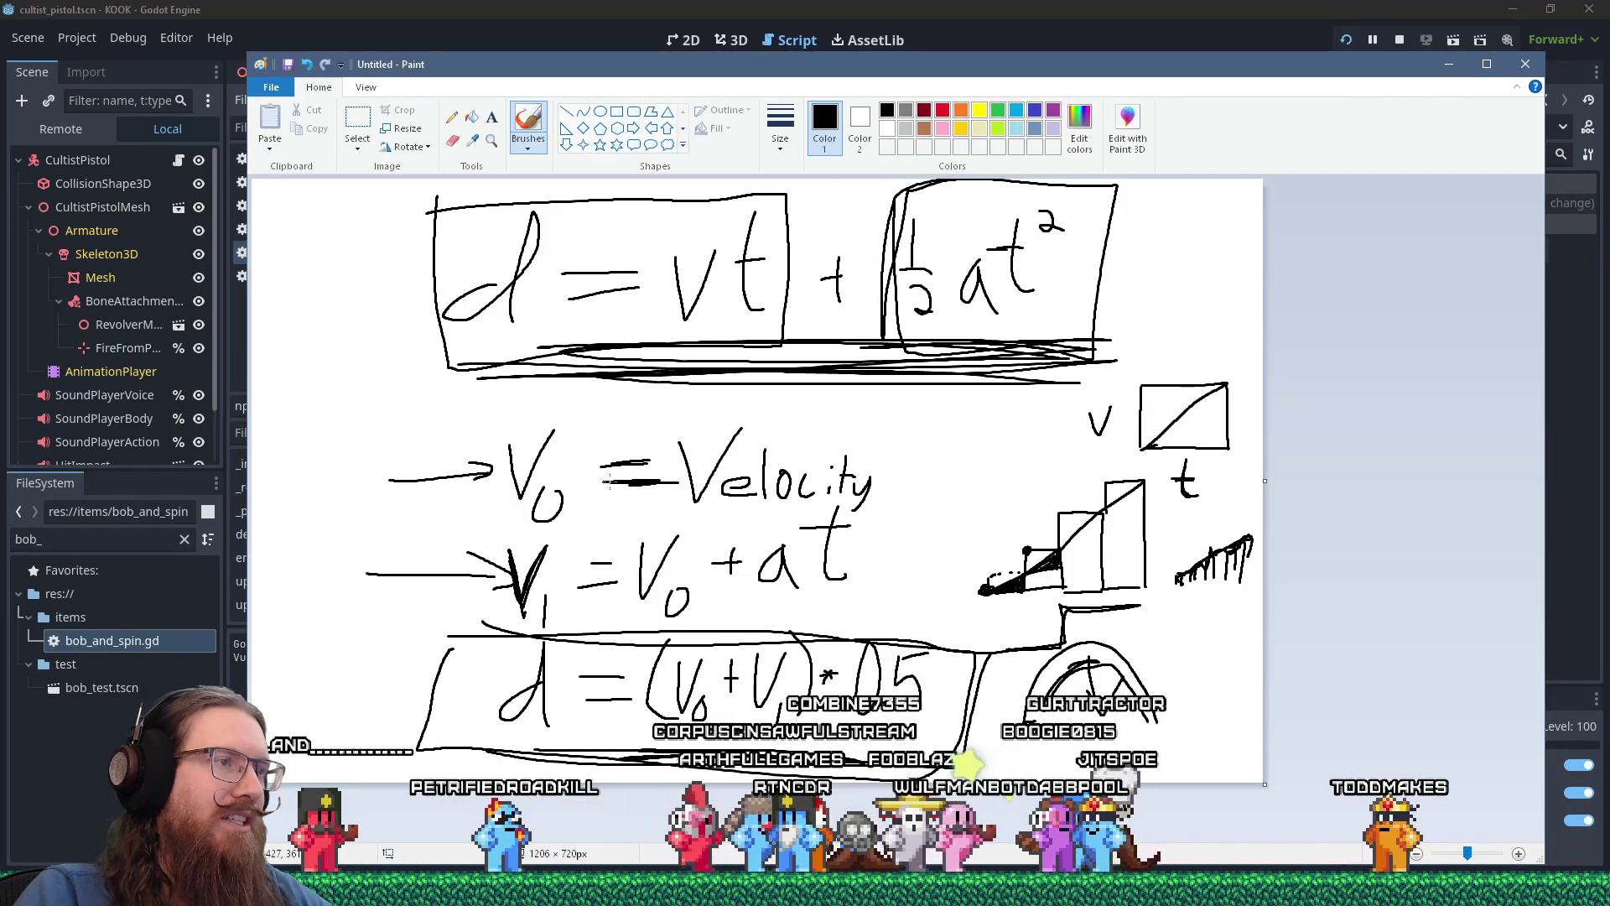
mouse_move(899, 453)
left_mouse_down()
mouse_move(948, 490)
mouse_move(1079, 479)
left_mouse_up()
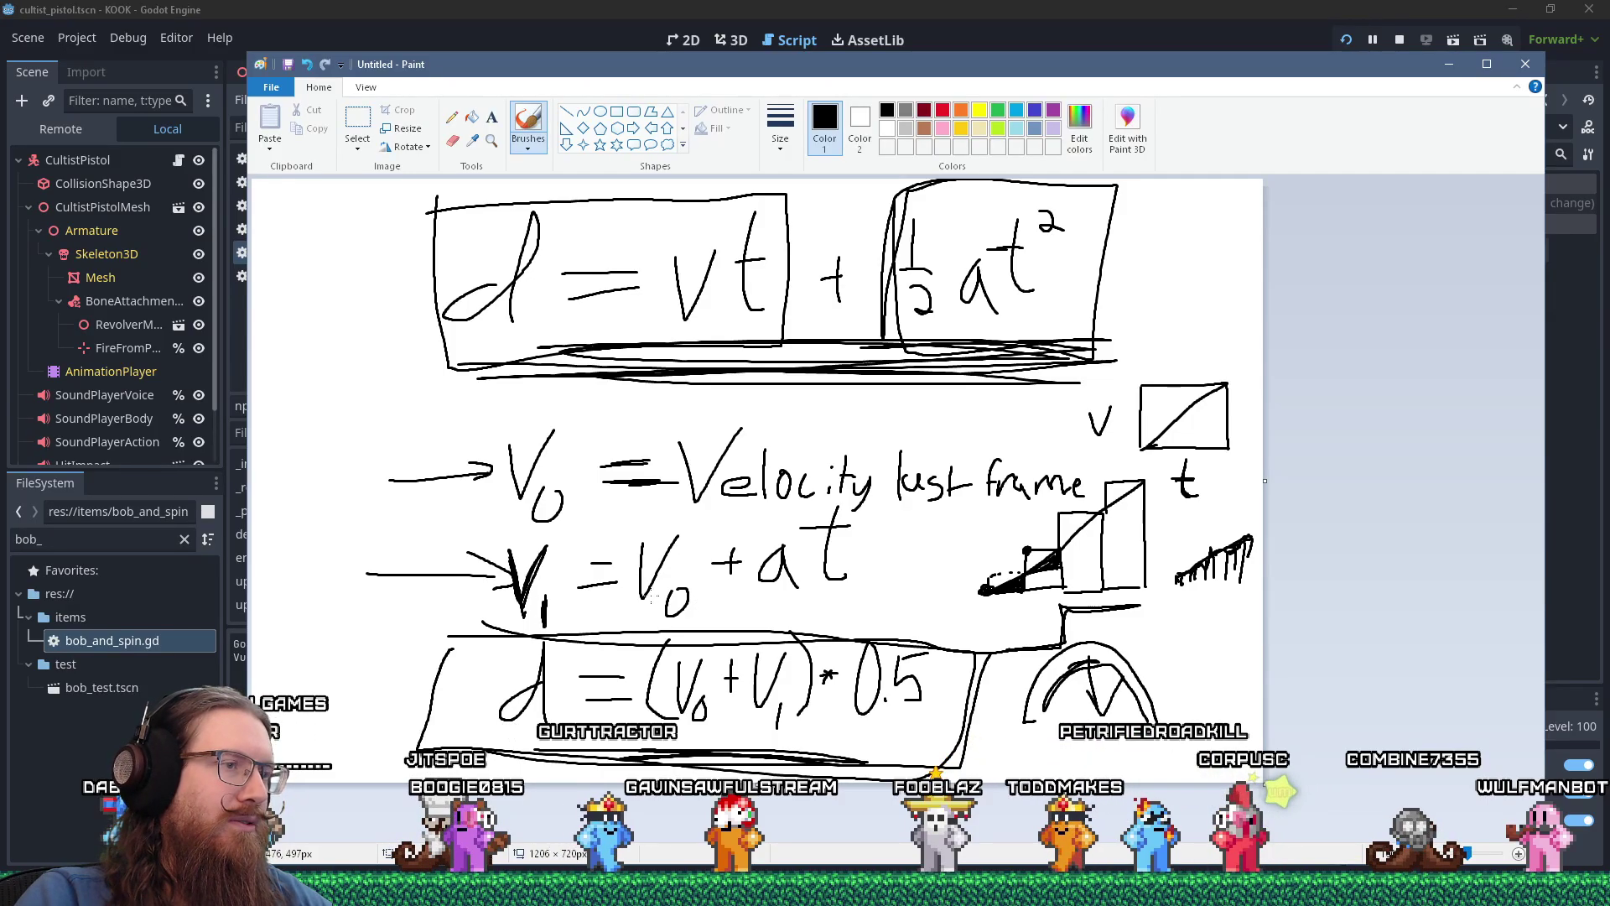
left_click_drag(745, 600, 864, 593)
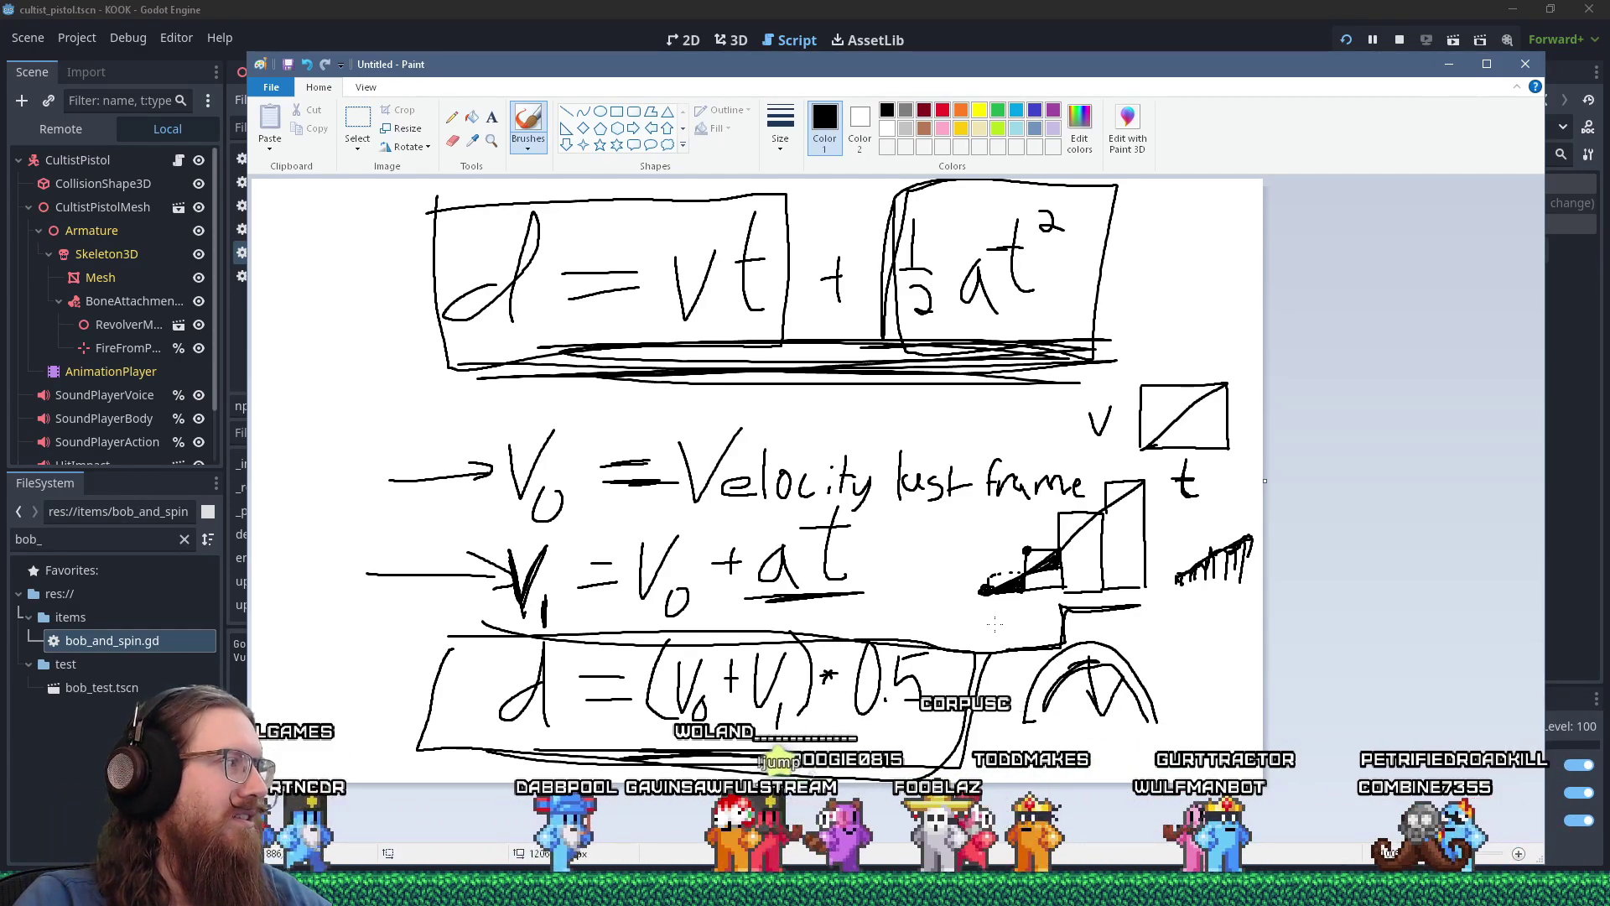
- Switch to the Godot script editor and examine how velocity_pre_accel is assigned from velocity in movement_system.gd
key("alt+Tab")
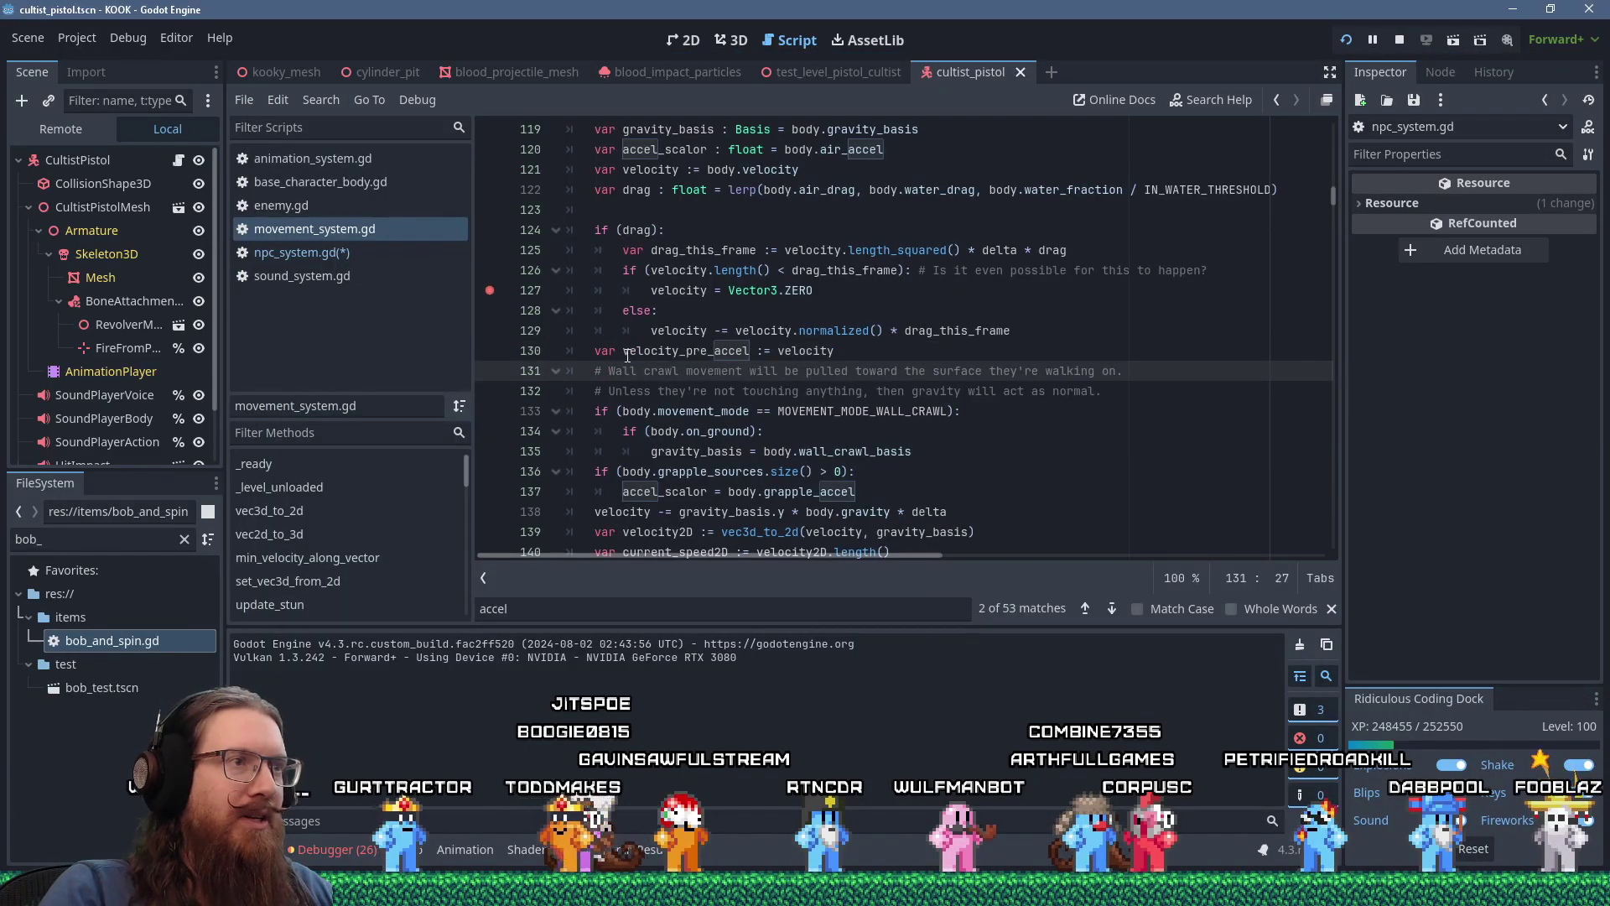
double_click(627, 351)
scroll(713, 352, "up", 2)
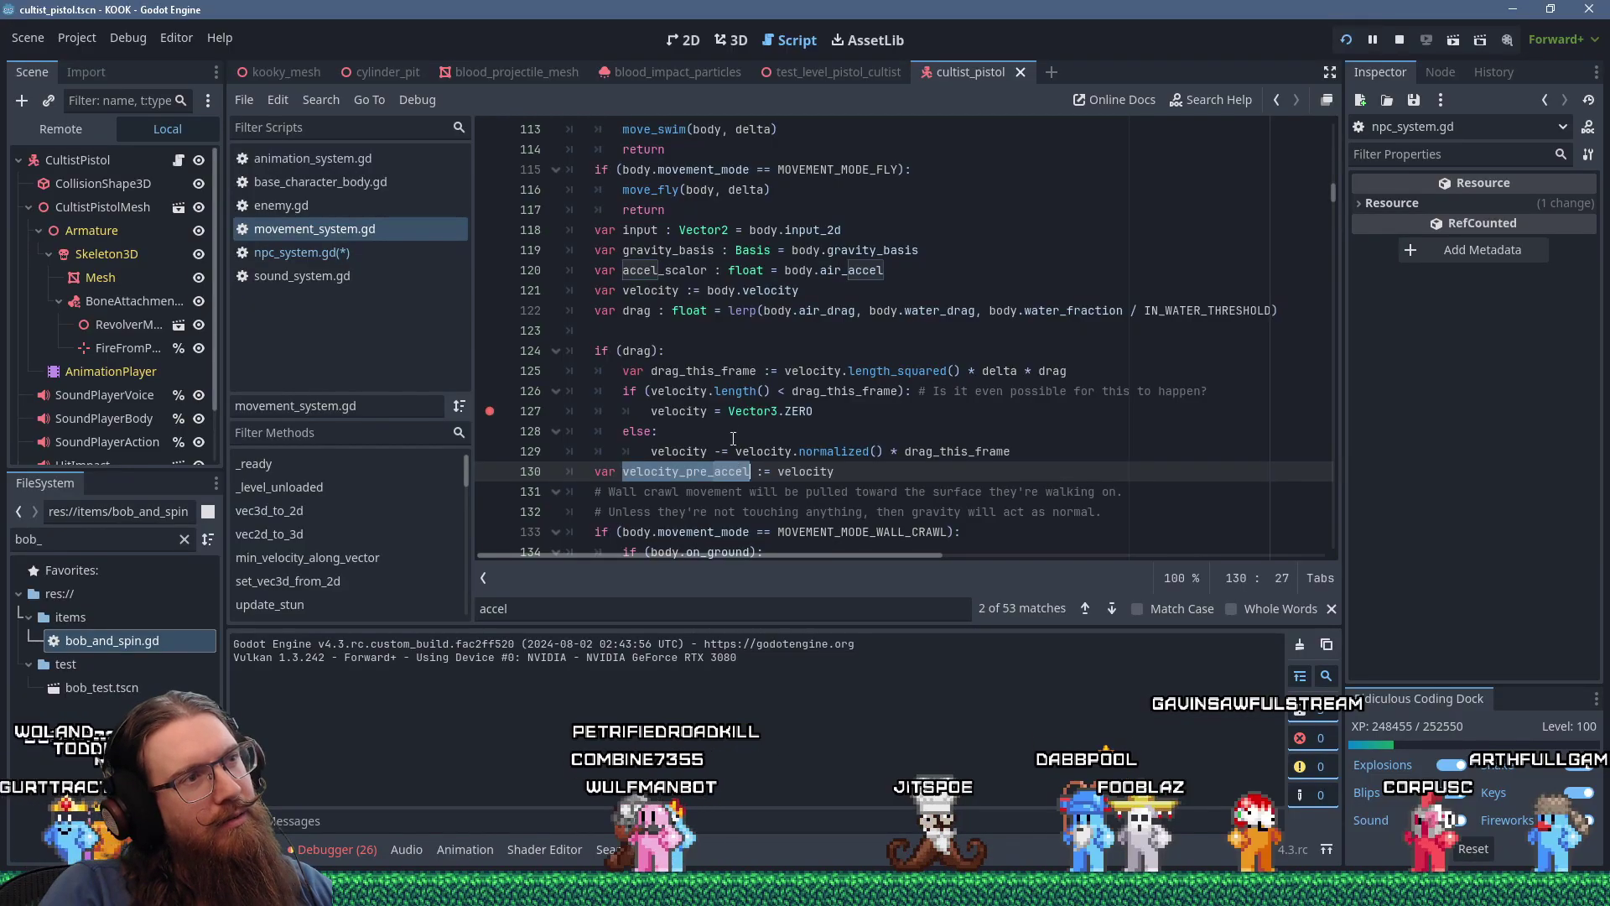
scroll(733, 438, "up", 5)
scroll(745, 314, "down", 5)
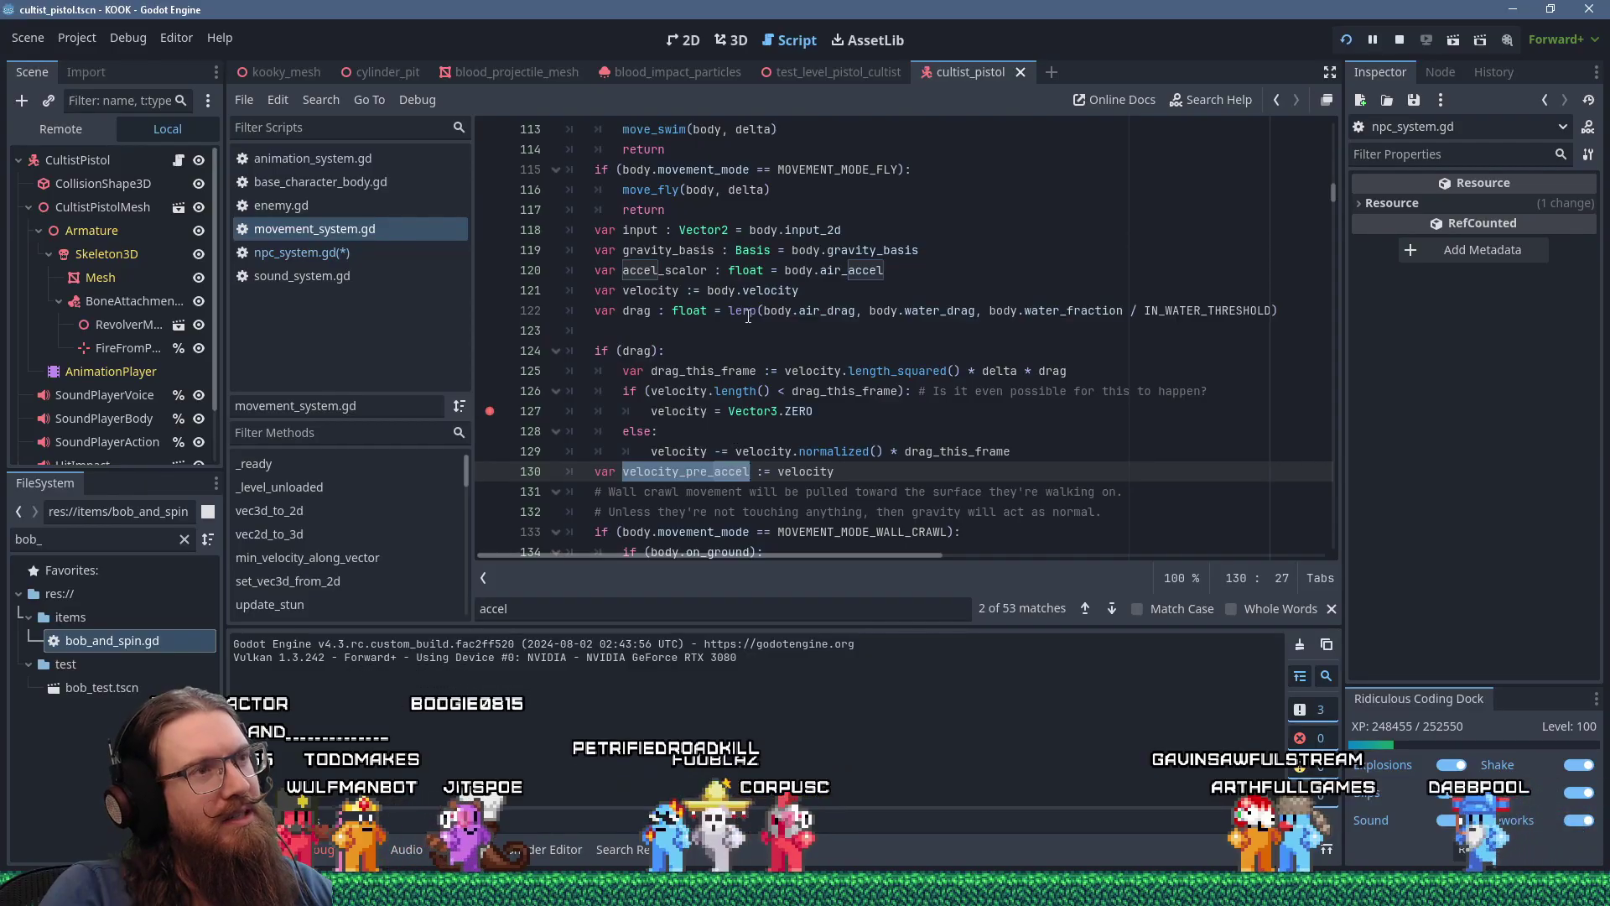
scroll(779, 453, "down", 2)
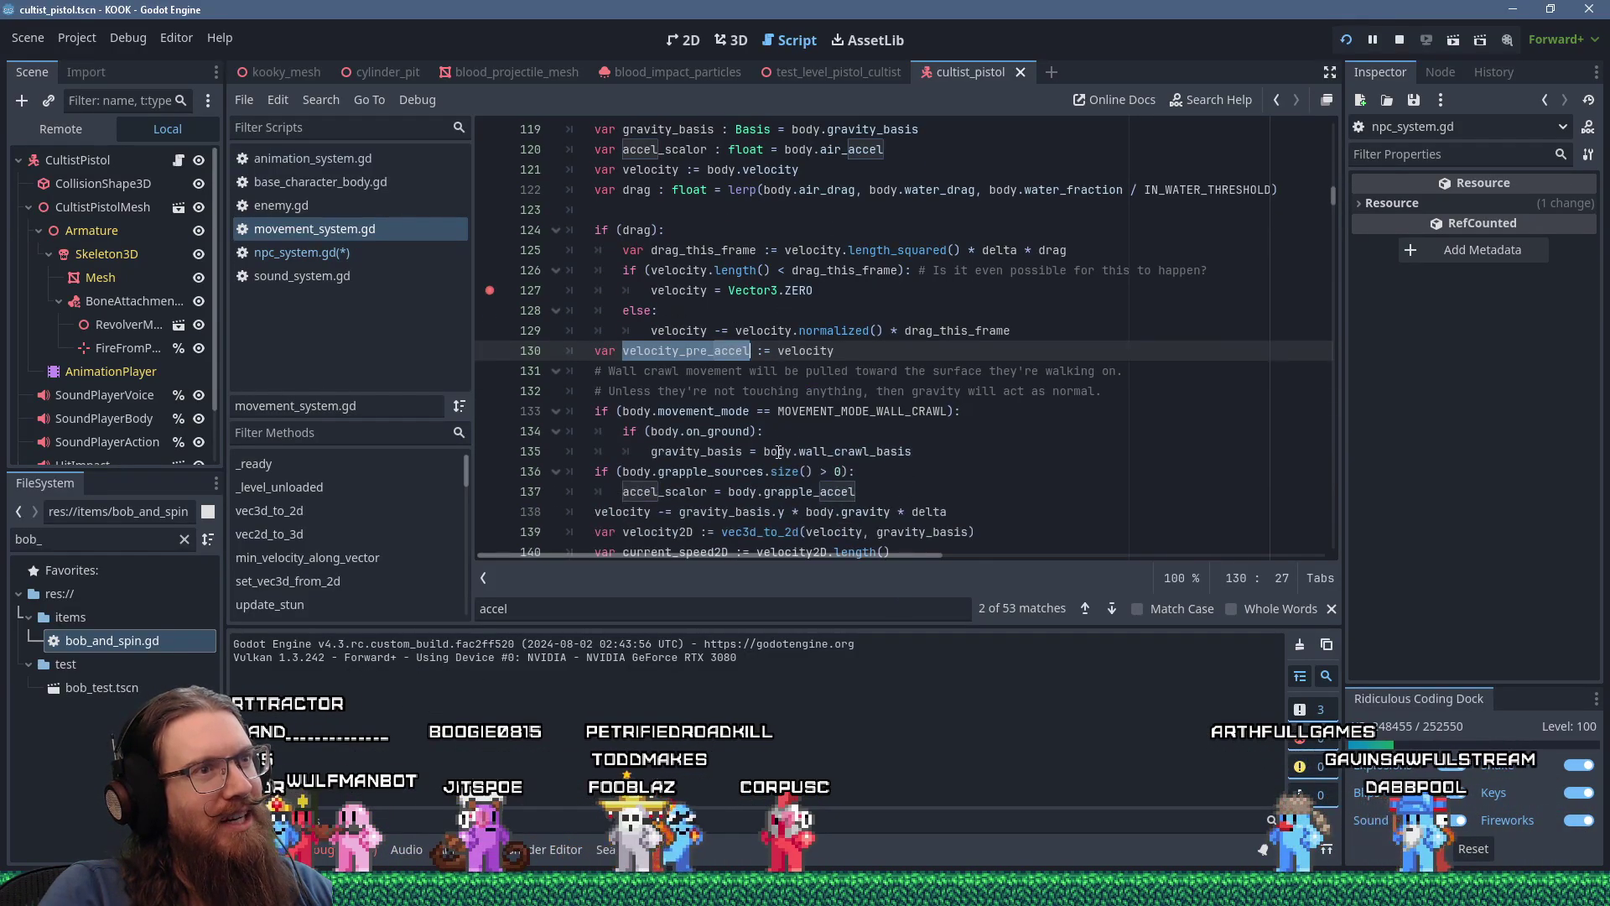
scroll(671, 419, "up", 1)
left_click(646, 411)
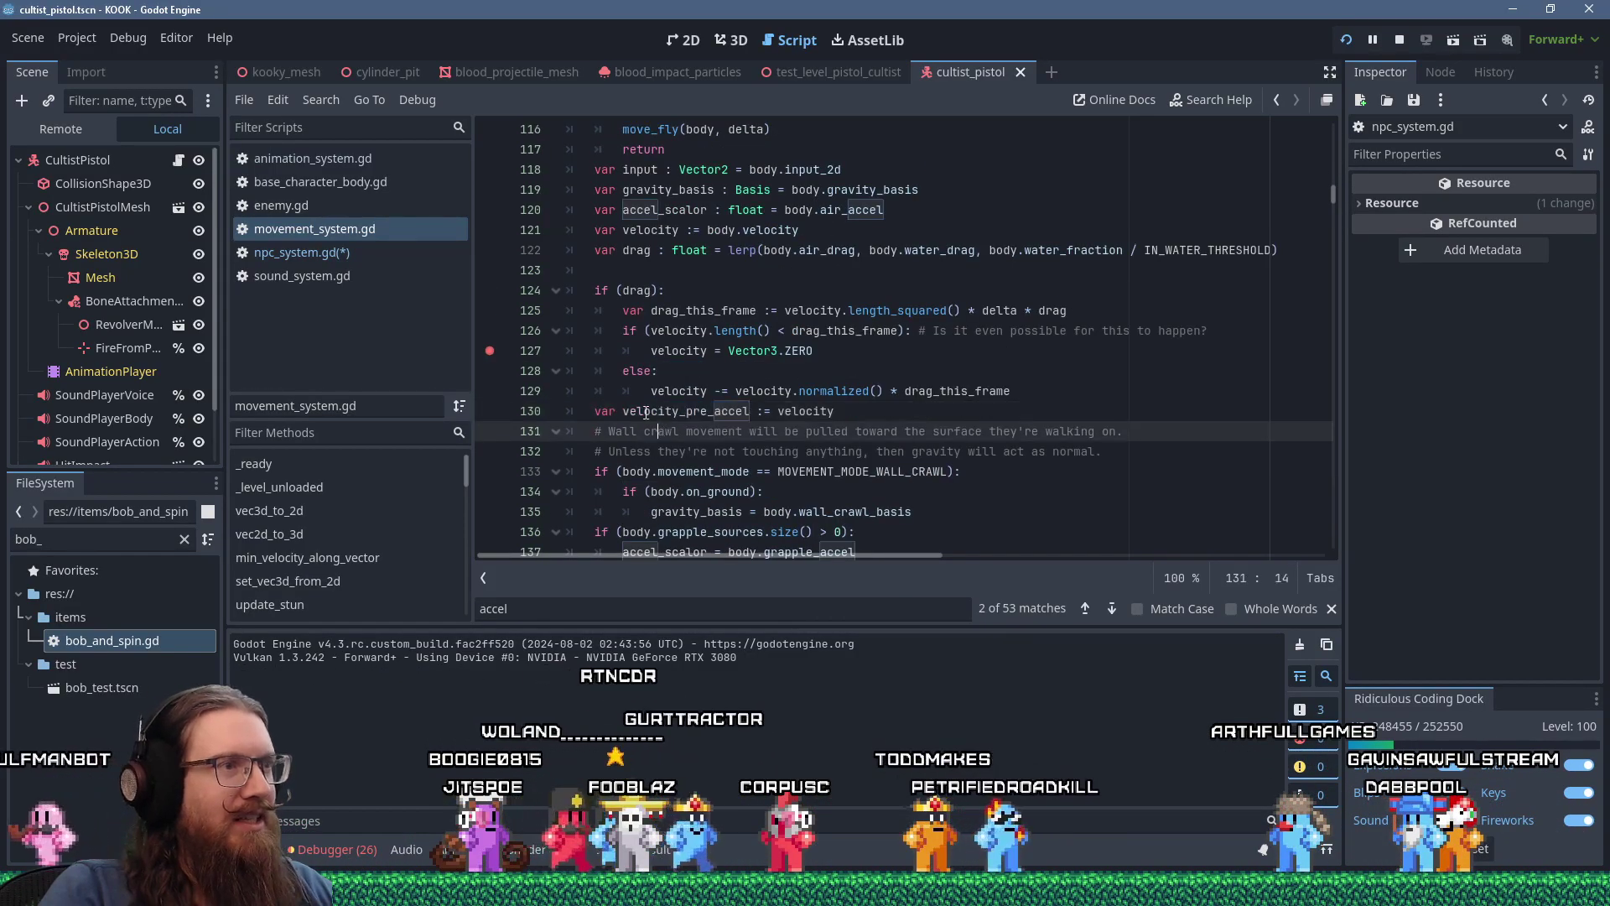
double_click(644, 412)
left_click_drag(624, 413, 760, 411)
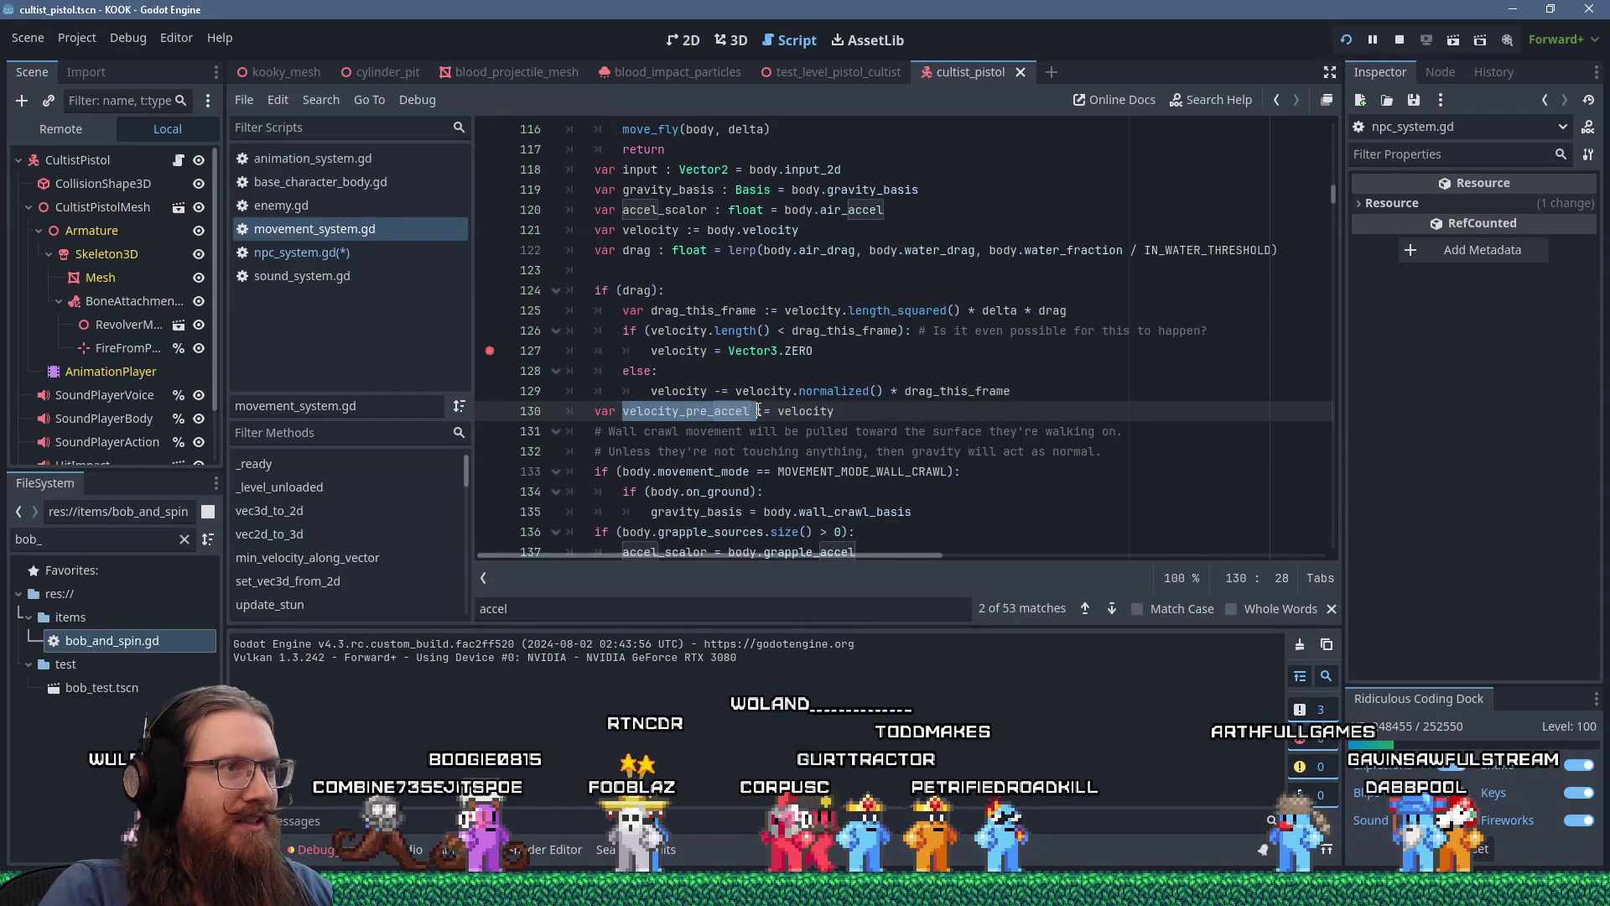
double_click(801, 413)
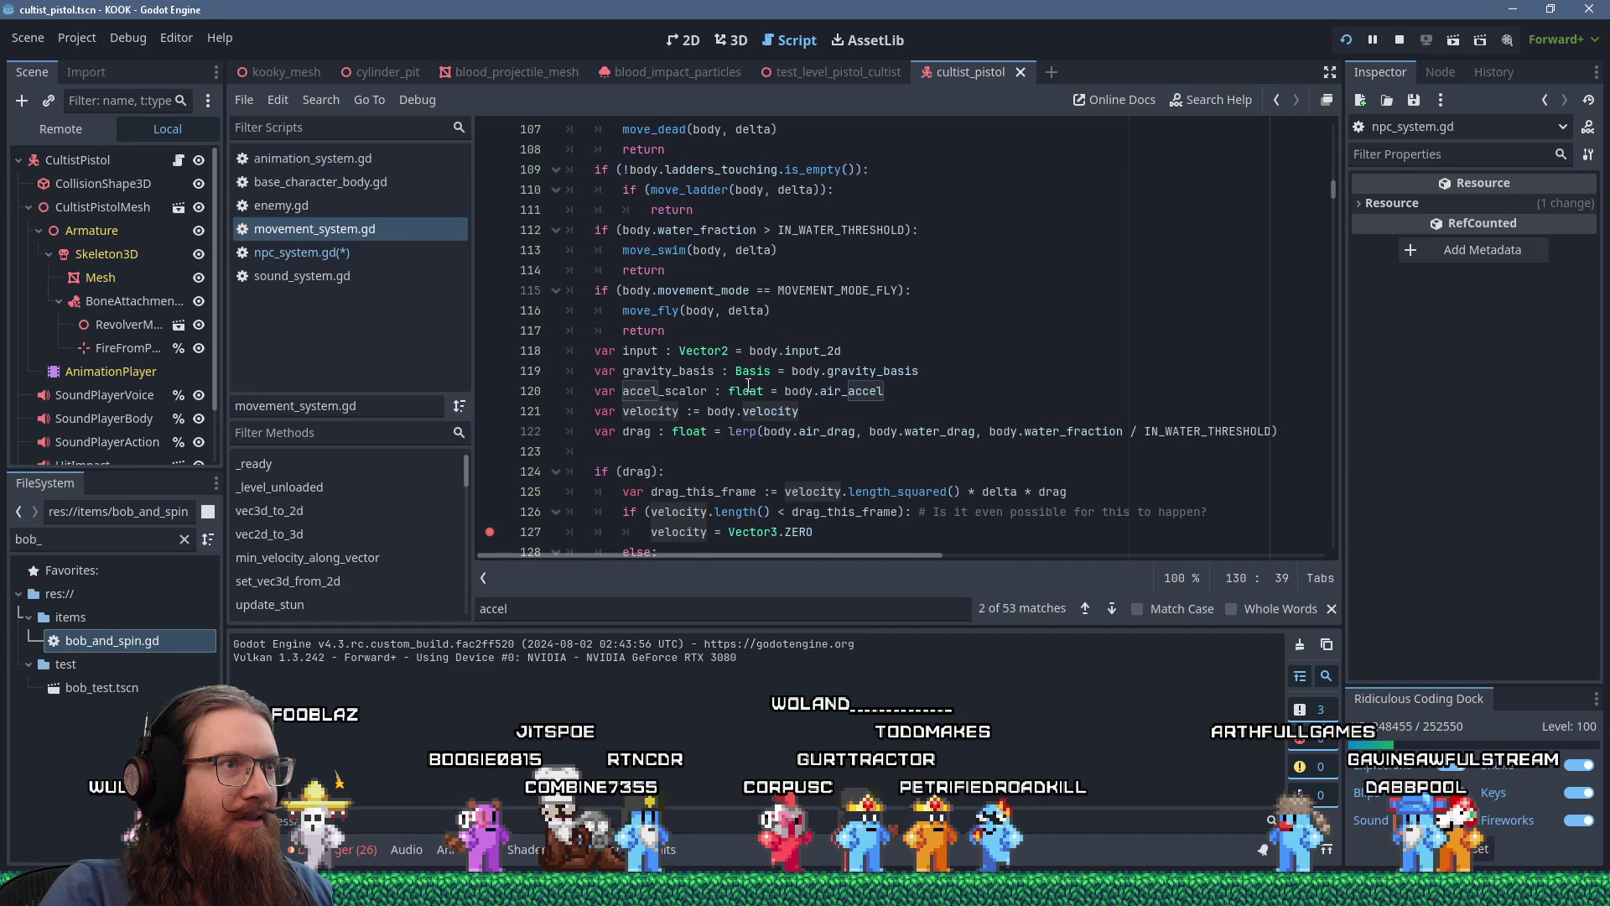
- Find the line that applies gravity to velocity and highlight its body.gravity * delta term
scroll(618, 453, "up", 6)
scroll(618, 453, "down", 8)
left_click(618, 452)
left_click_drag(680, 451, 928, 444)
left_click_drag(806, 452, 952, 451)
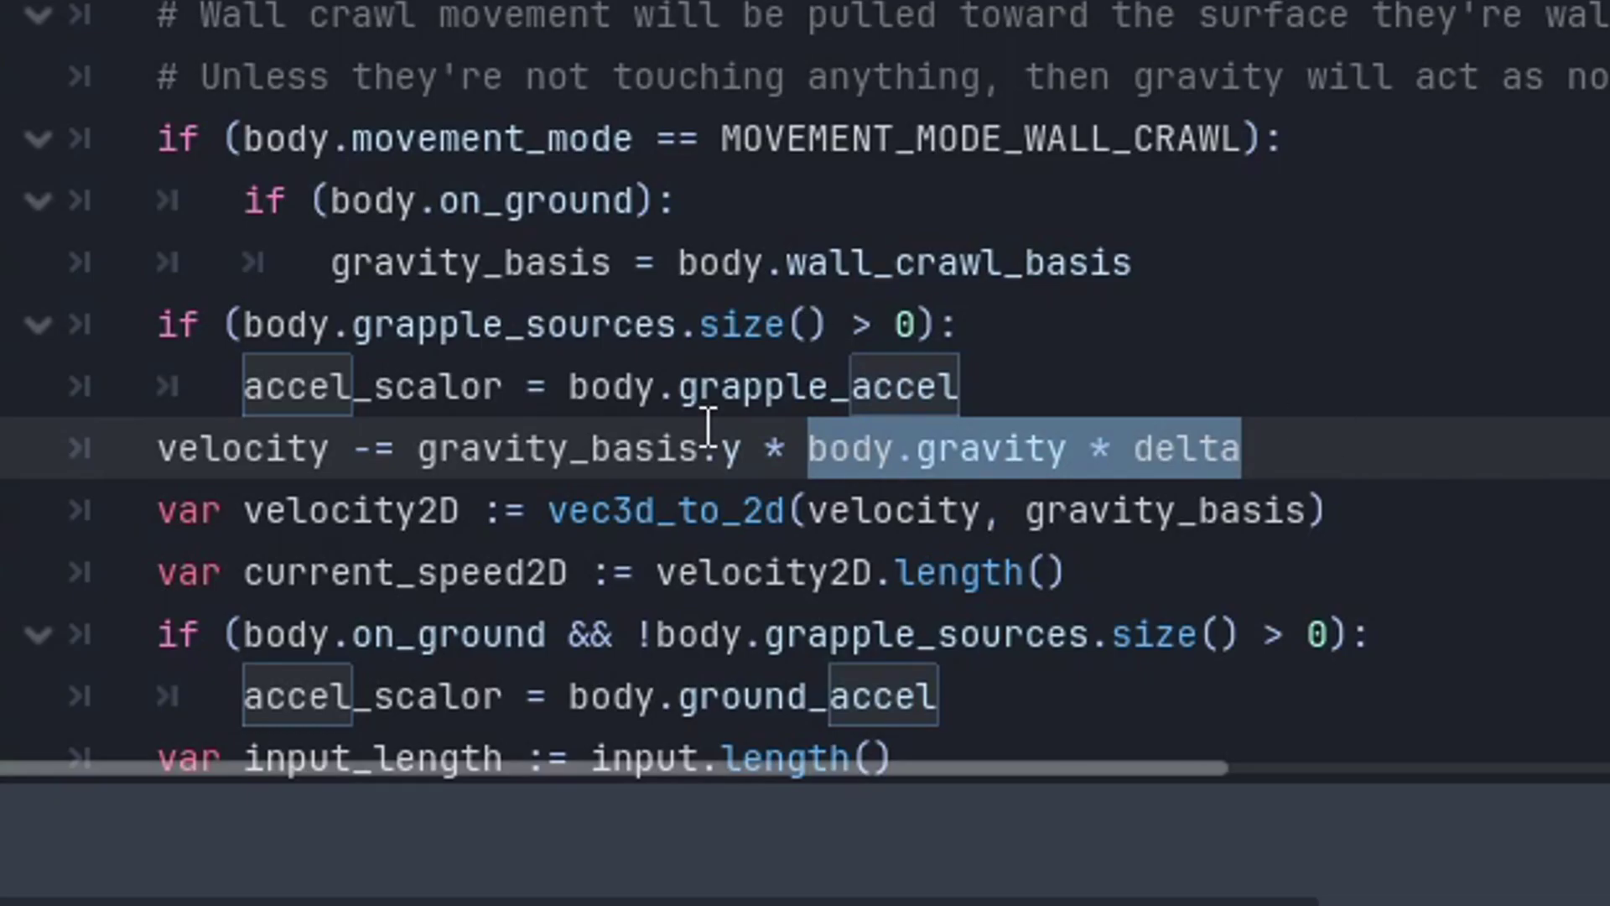
- Go from the step_move call to its function definition and highlight the velocity_avg calculation
scroll(709, 427, "down", 11)
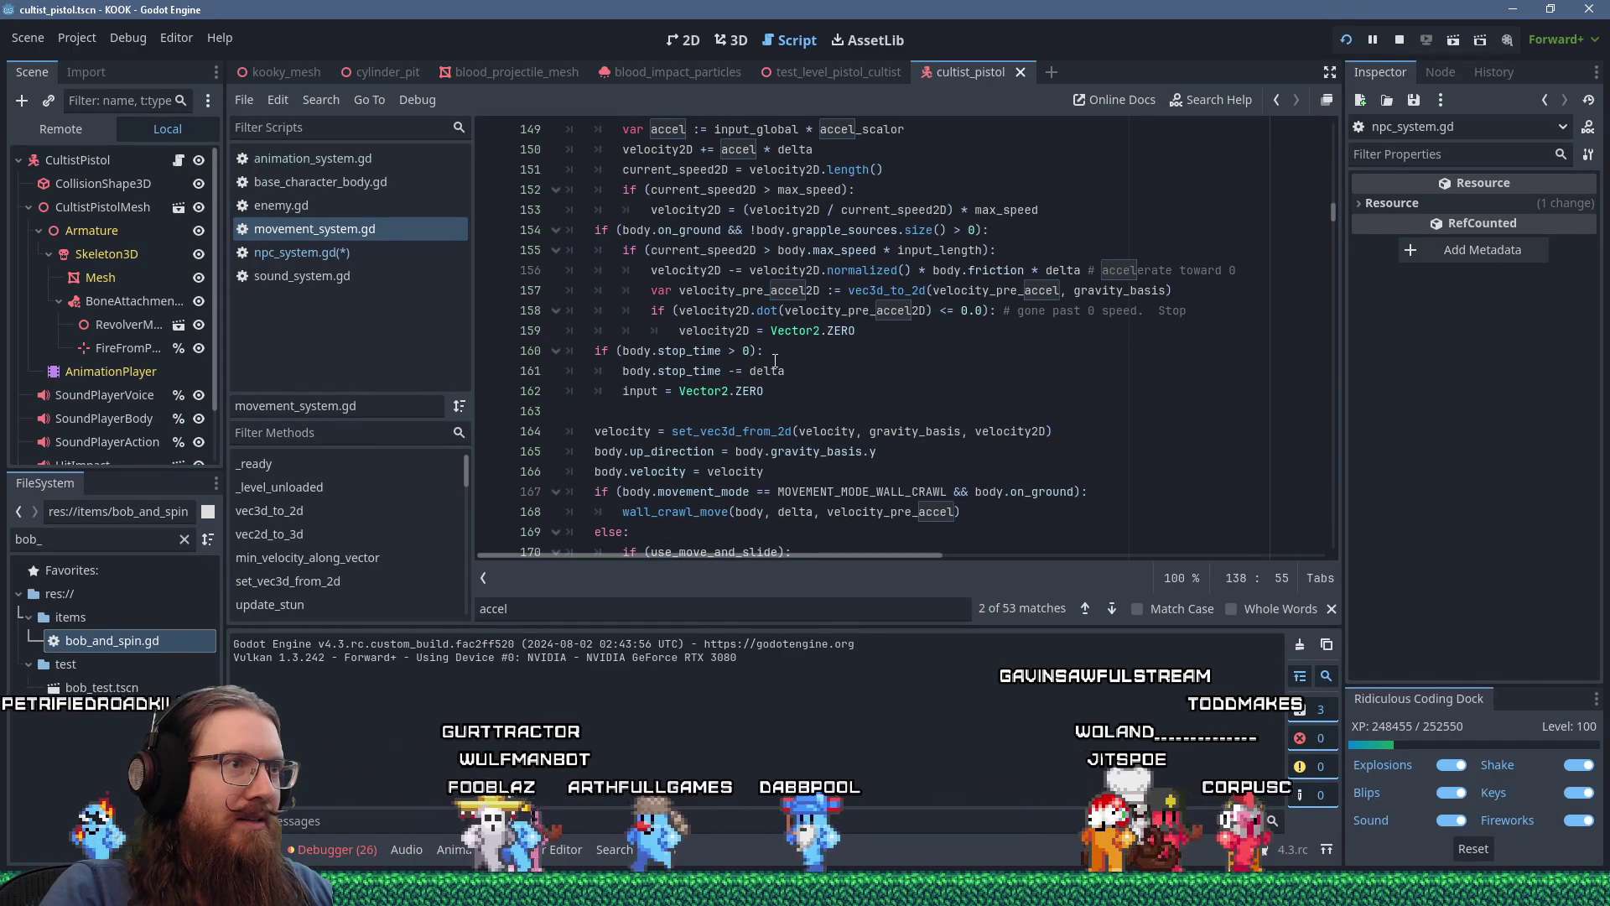
scroll(775, 362, "down", 2)
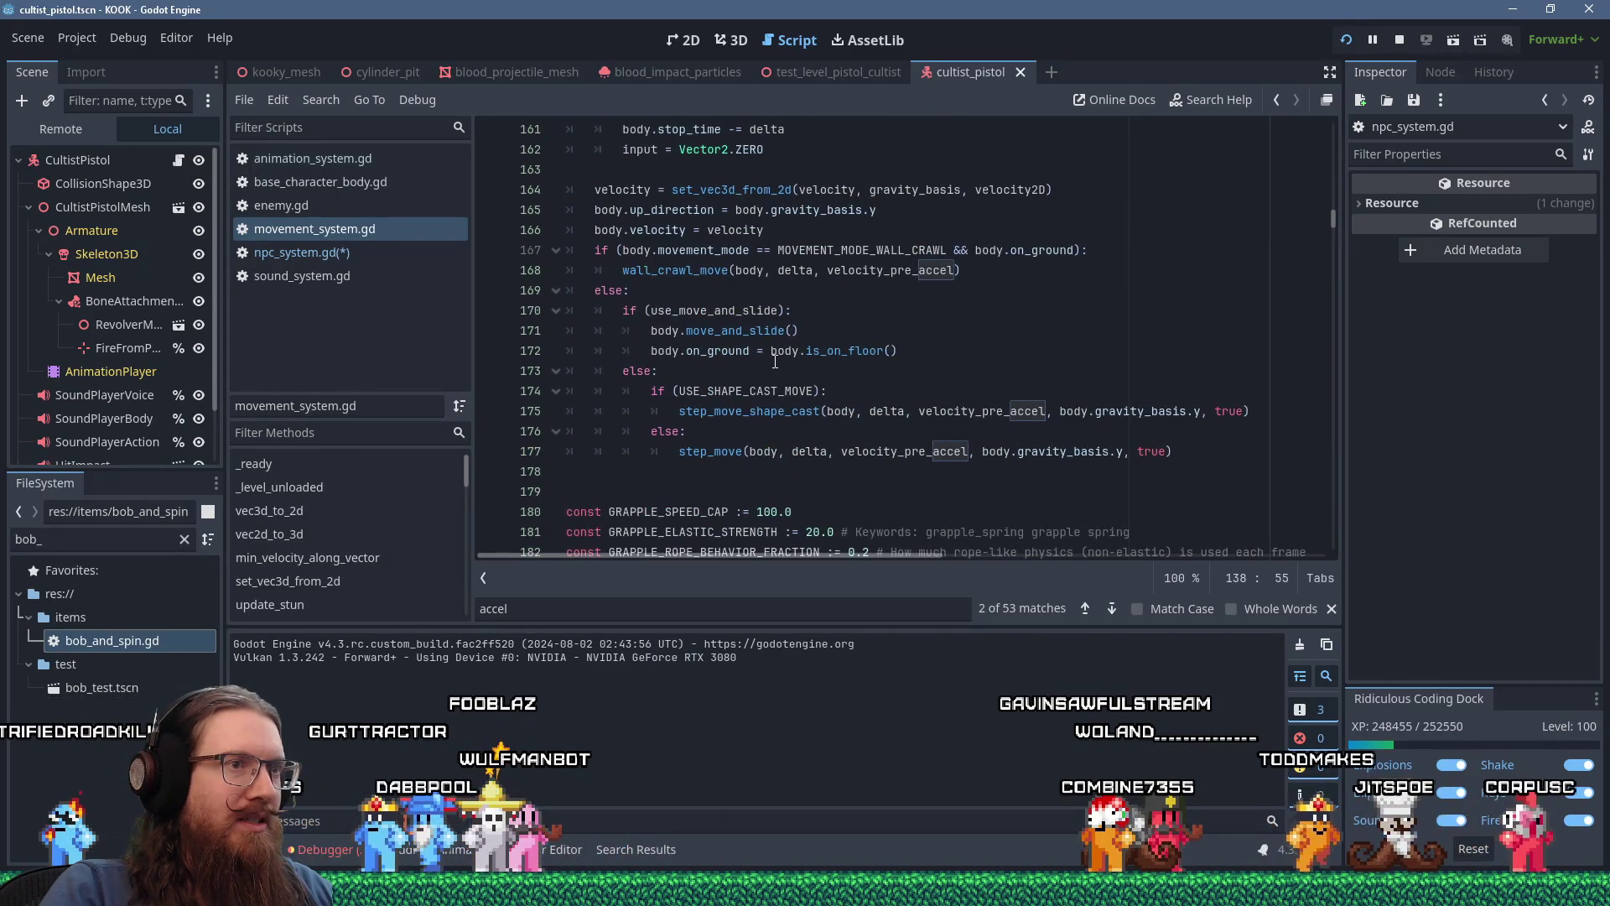
left_click(711, 451, "ctrl")
left_click(738, 351)
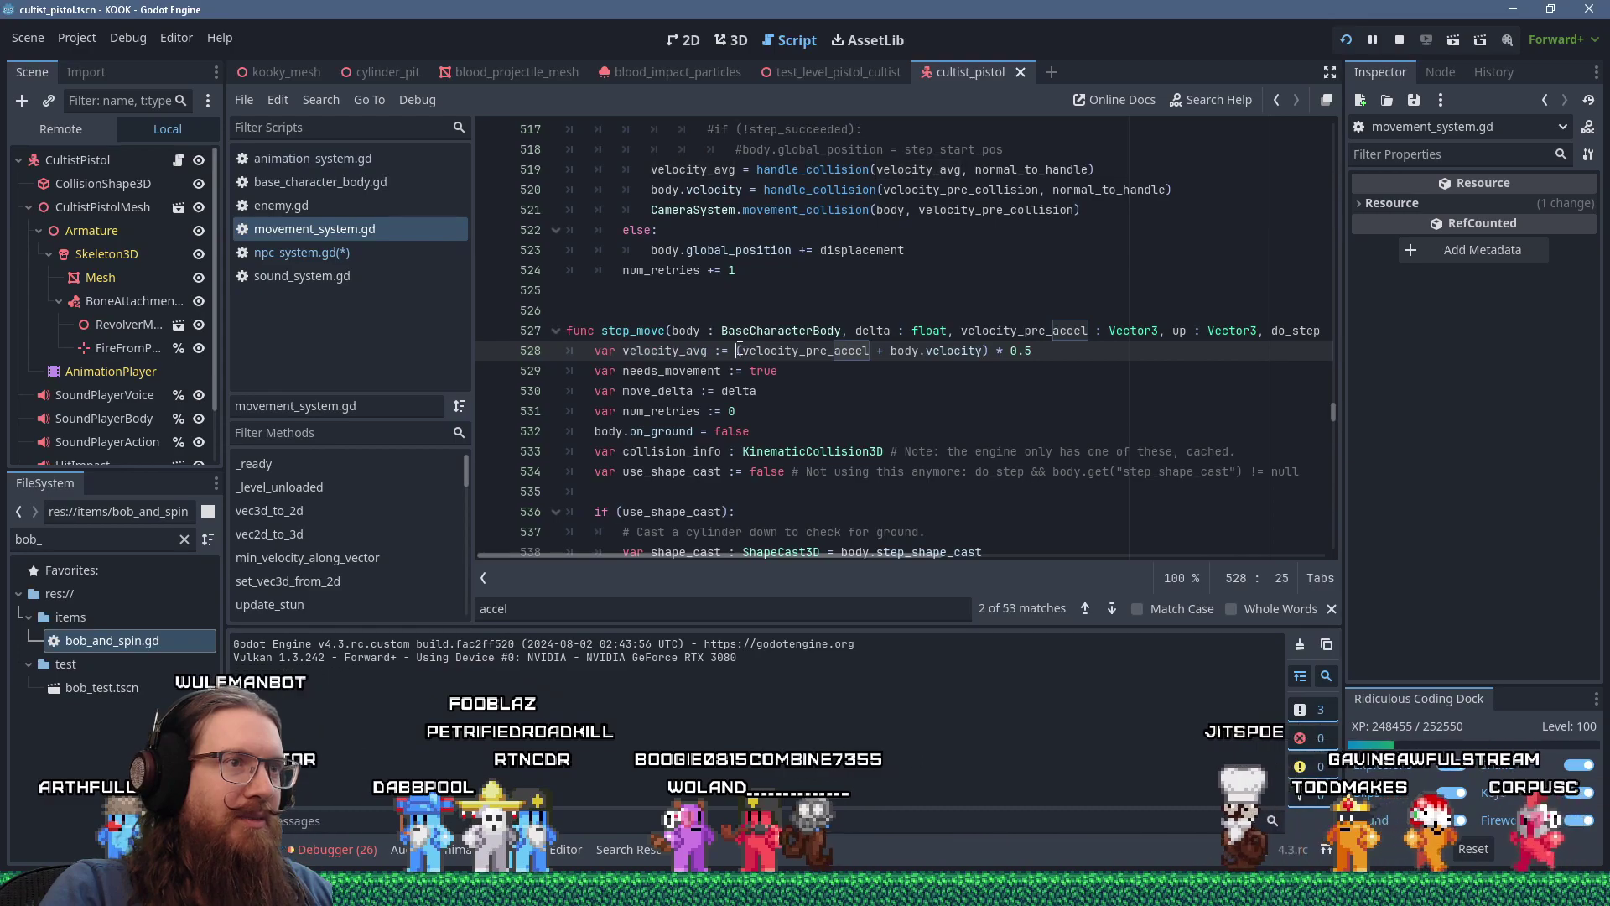
left_click_drag(738, 351, 886, 351)
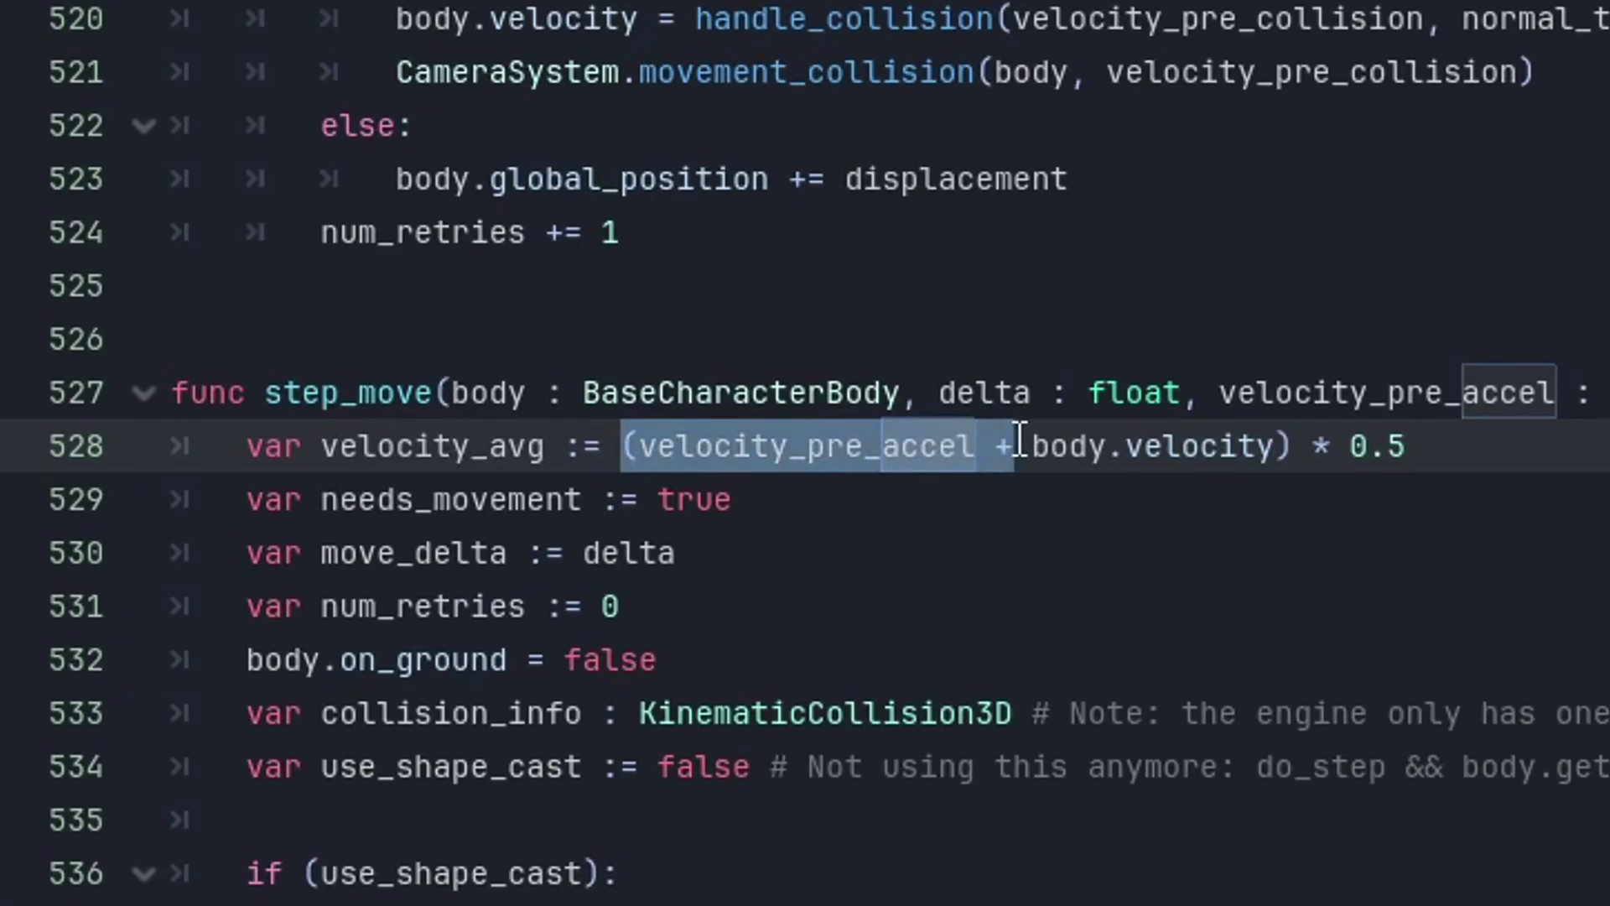
left_click_drag(1019, 440, 1310, 438)
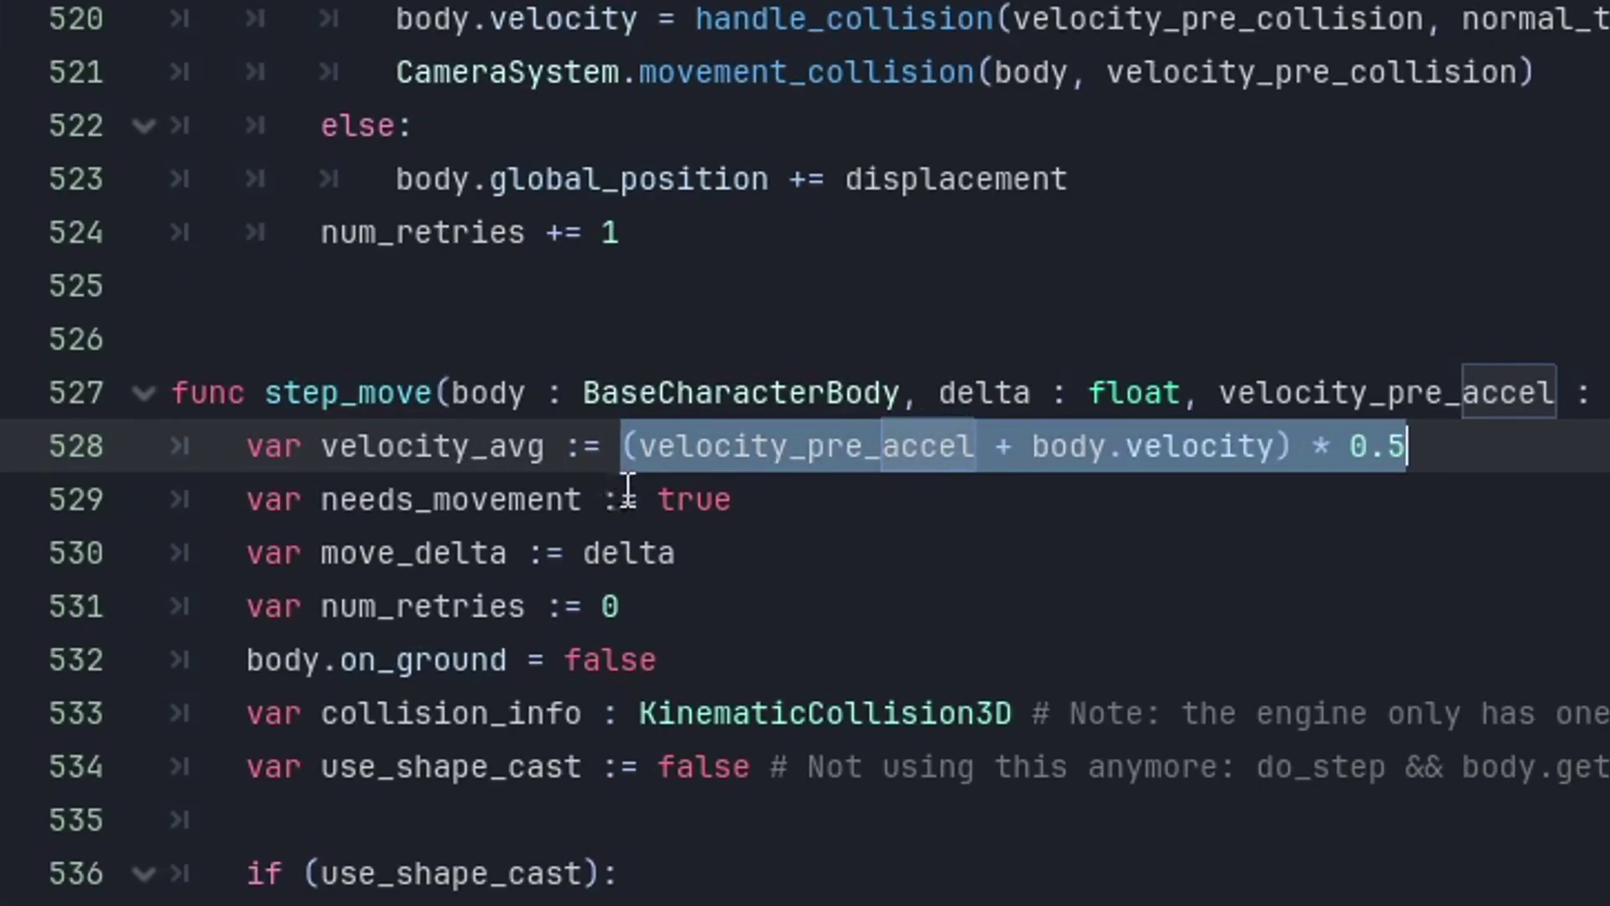
double_click(520, 446)
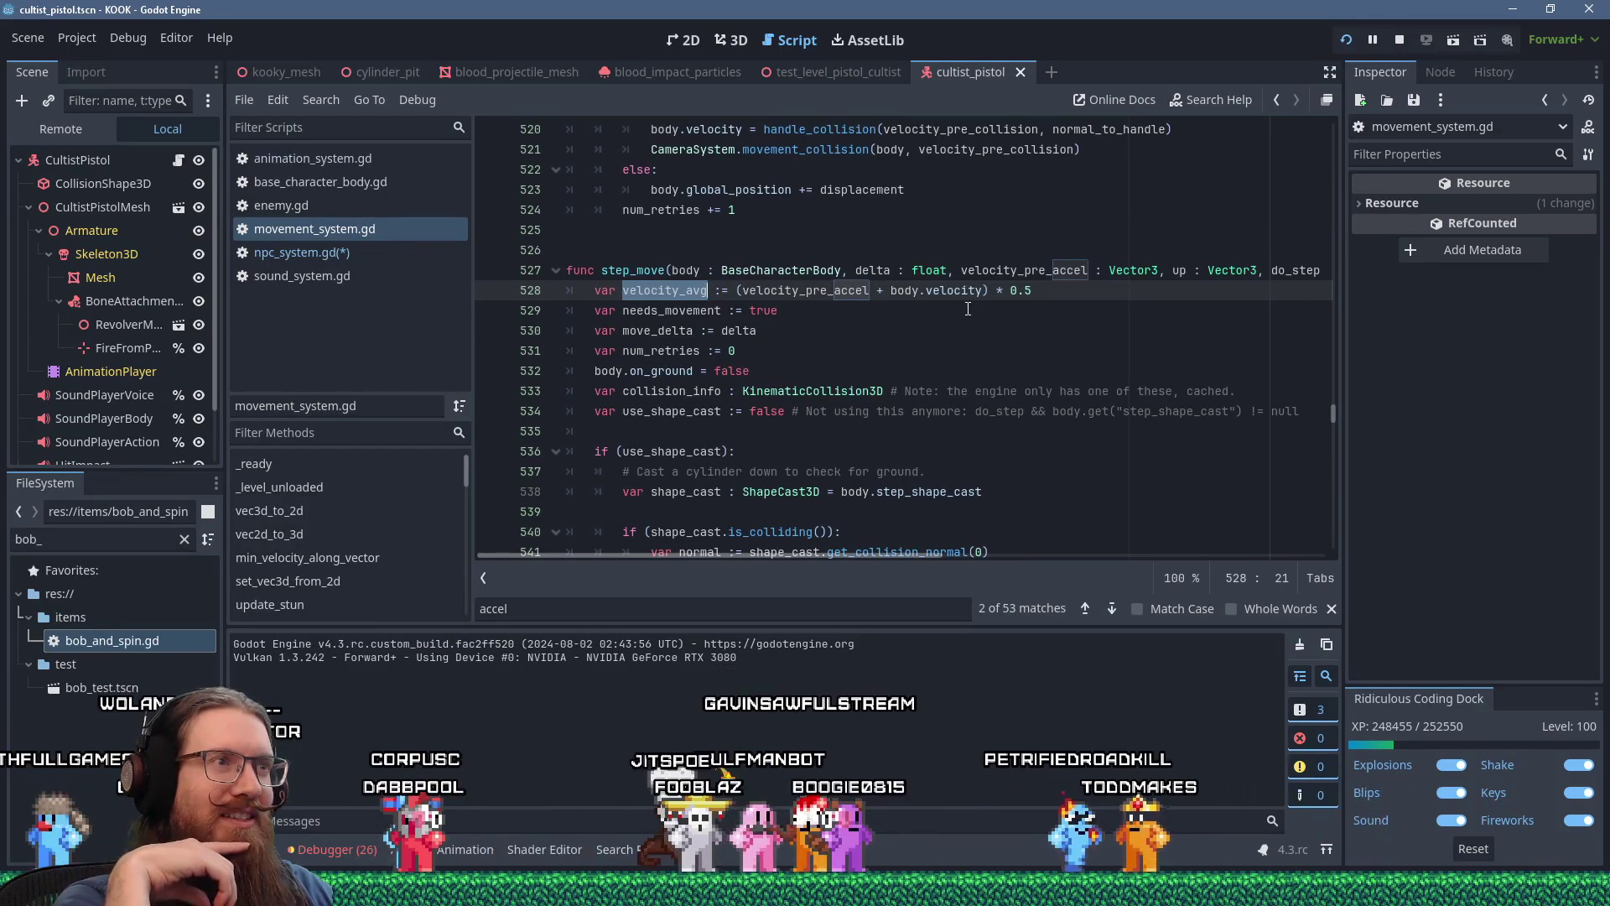
- Examine the displacement calculation from velocity_avg and move_delta in step_move, and highlight the move_and_collide line that uses it
scroll(968, 309, "down", 4)
scroll(968, 308, "down", 7)
double_click(686, 334)
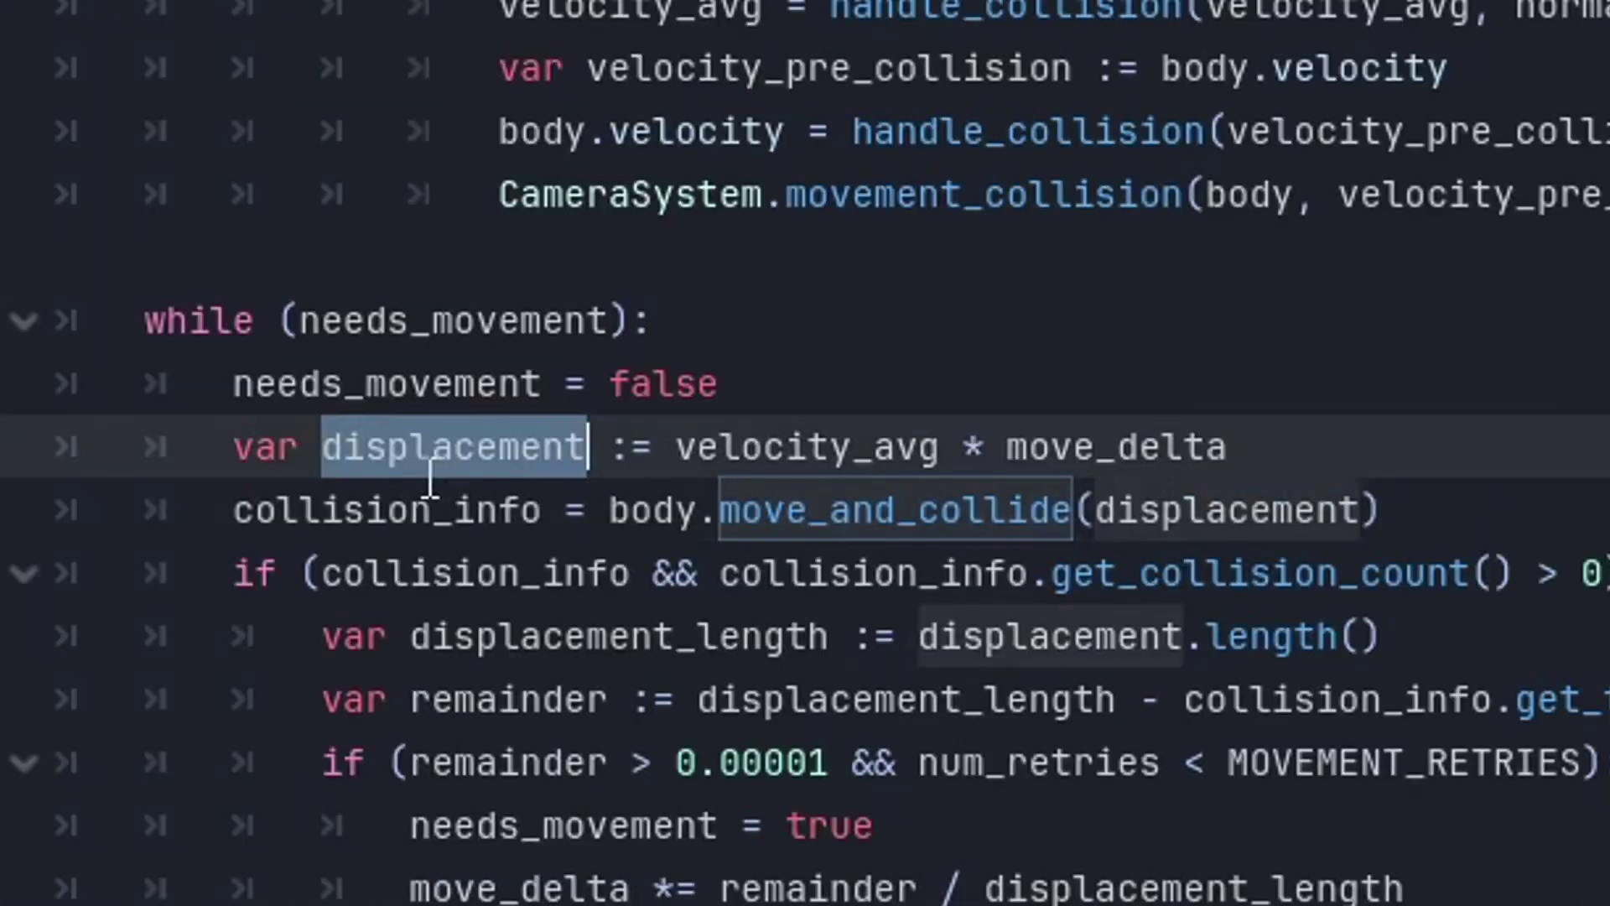
left_click(676, 447)
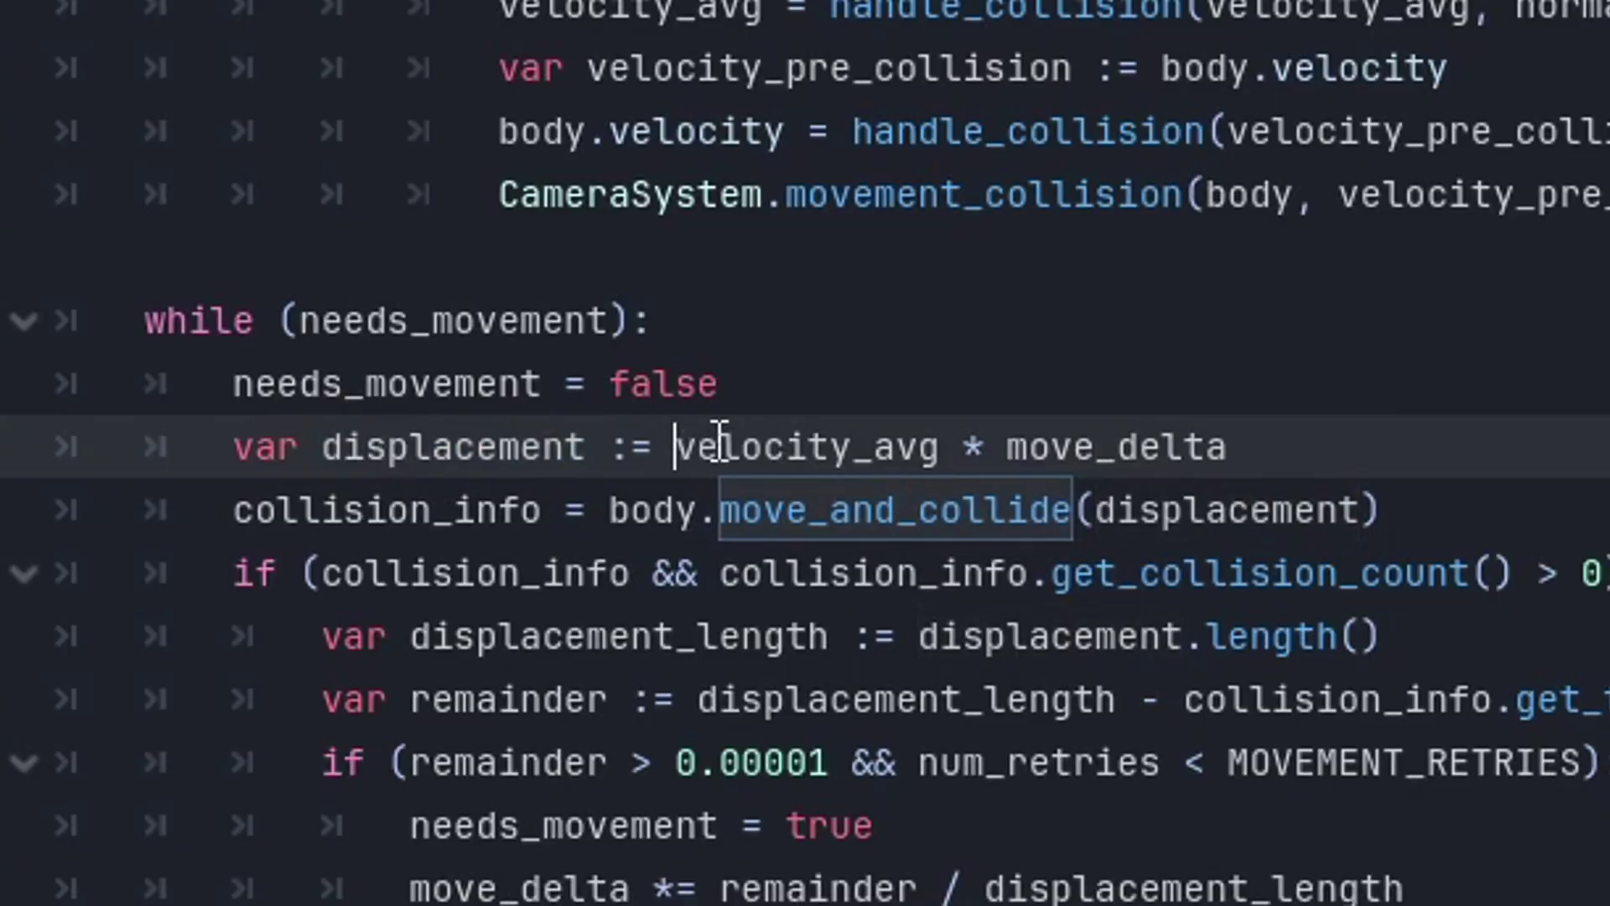
left_click_drag(686, 442, 927, 434)
double_click(1040, 444)
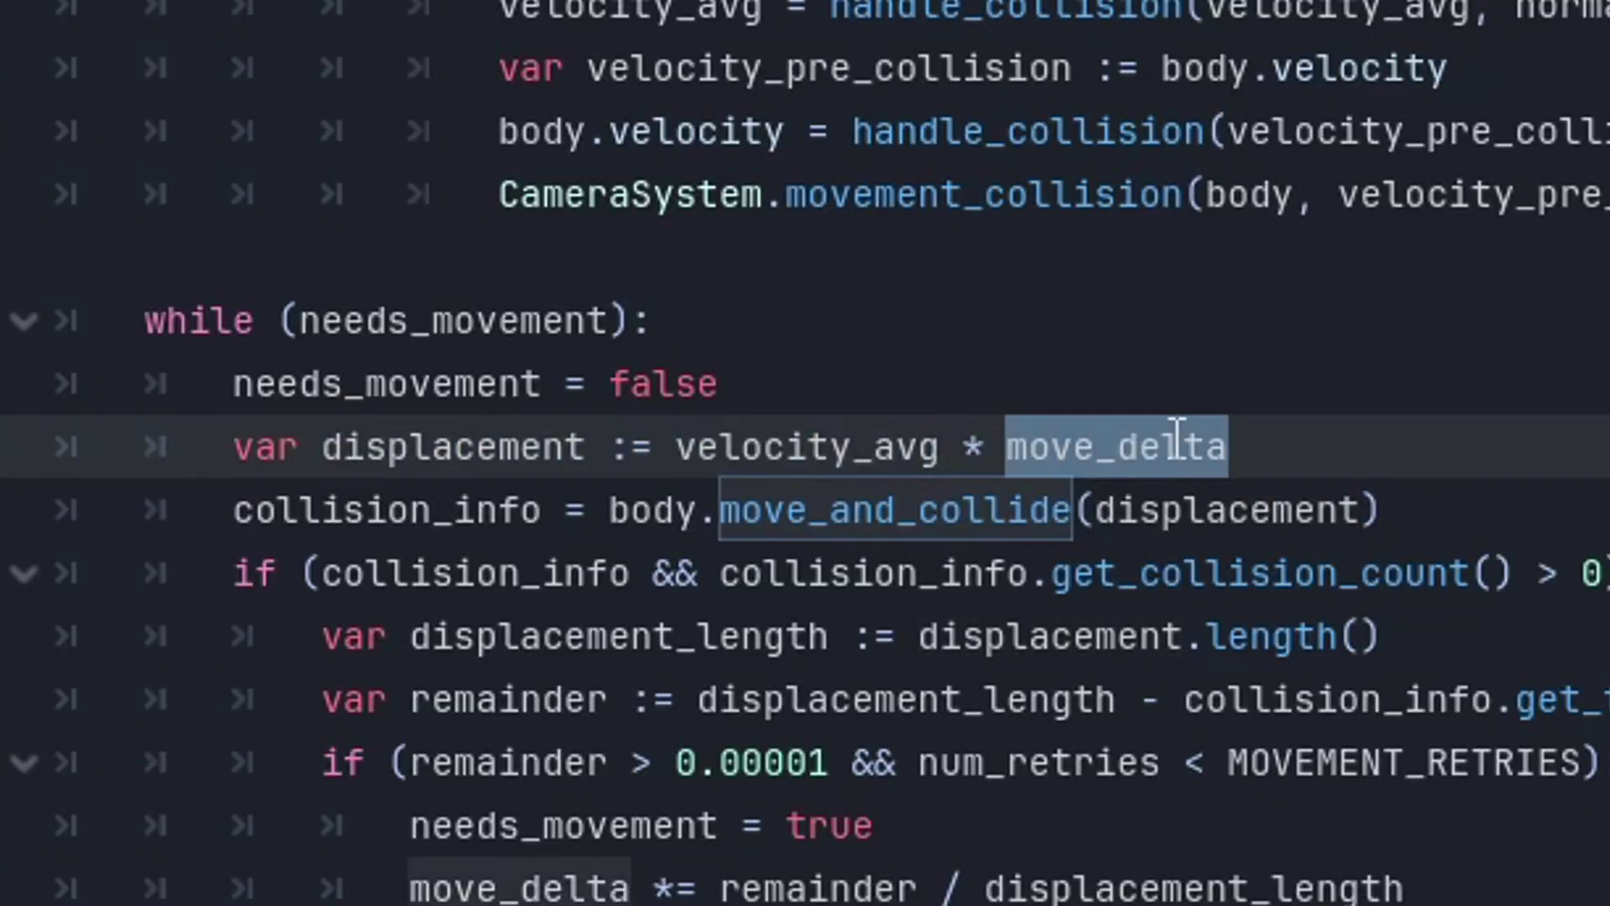
left_click_drag(235, 511, 1451, 516)
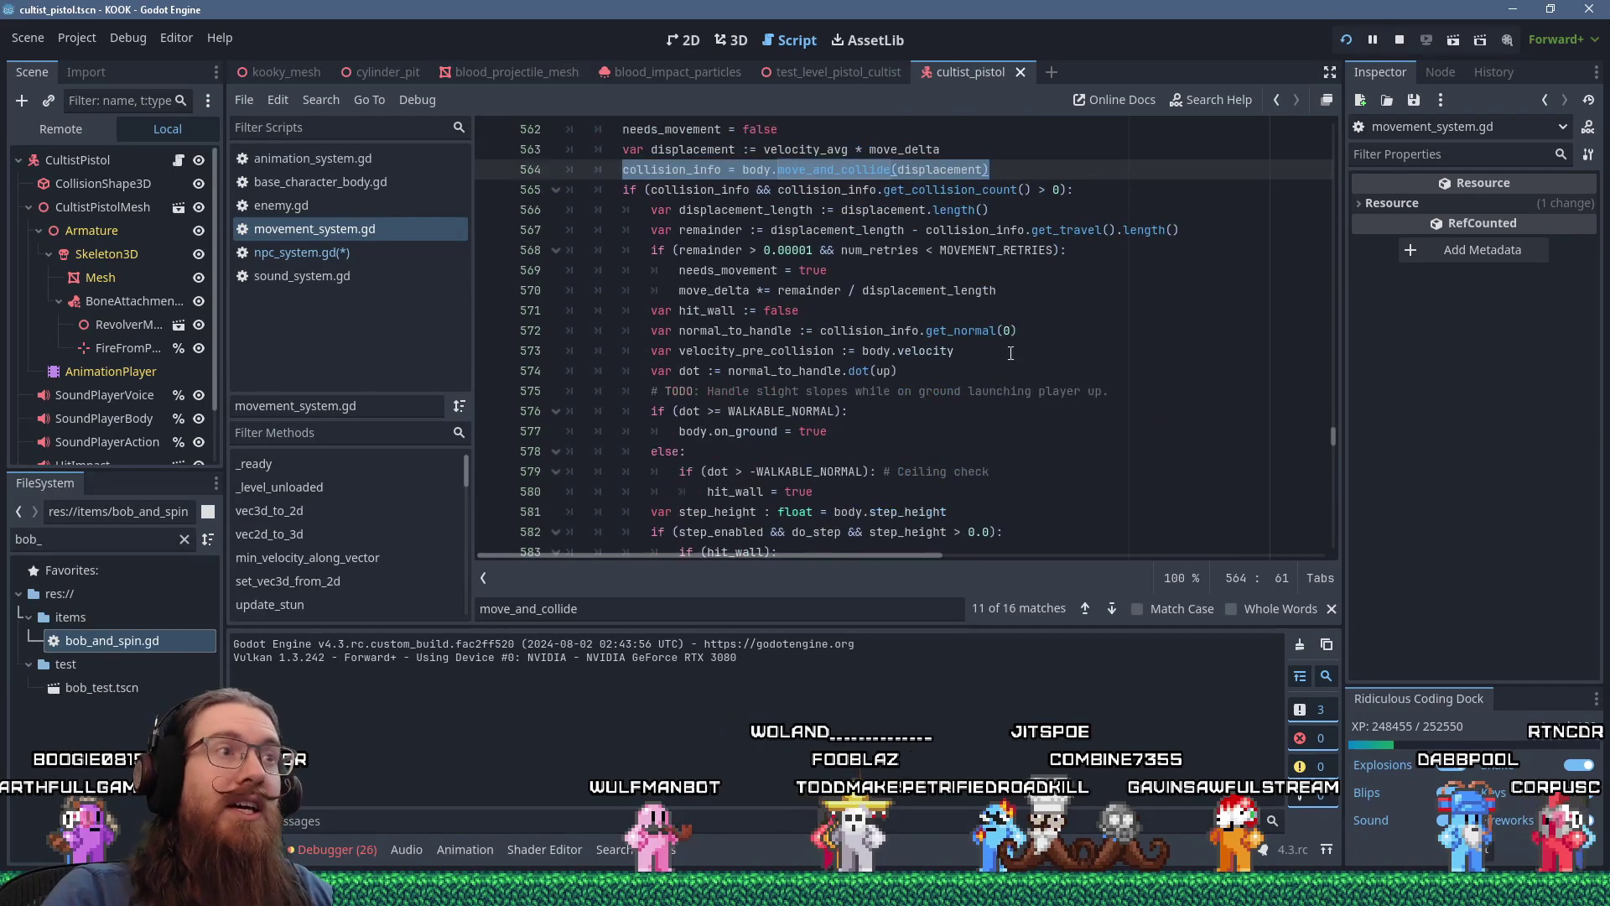
- Highlight the while (needs_movement) loop in step_move, including its remainder and retry handling
left_click_drag(579, 149, 943, 368)
scroll(944, 367, "up", 2)
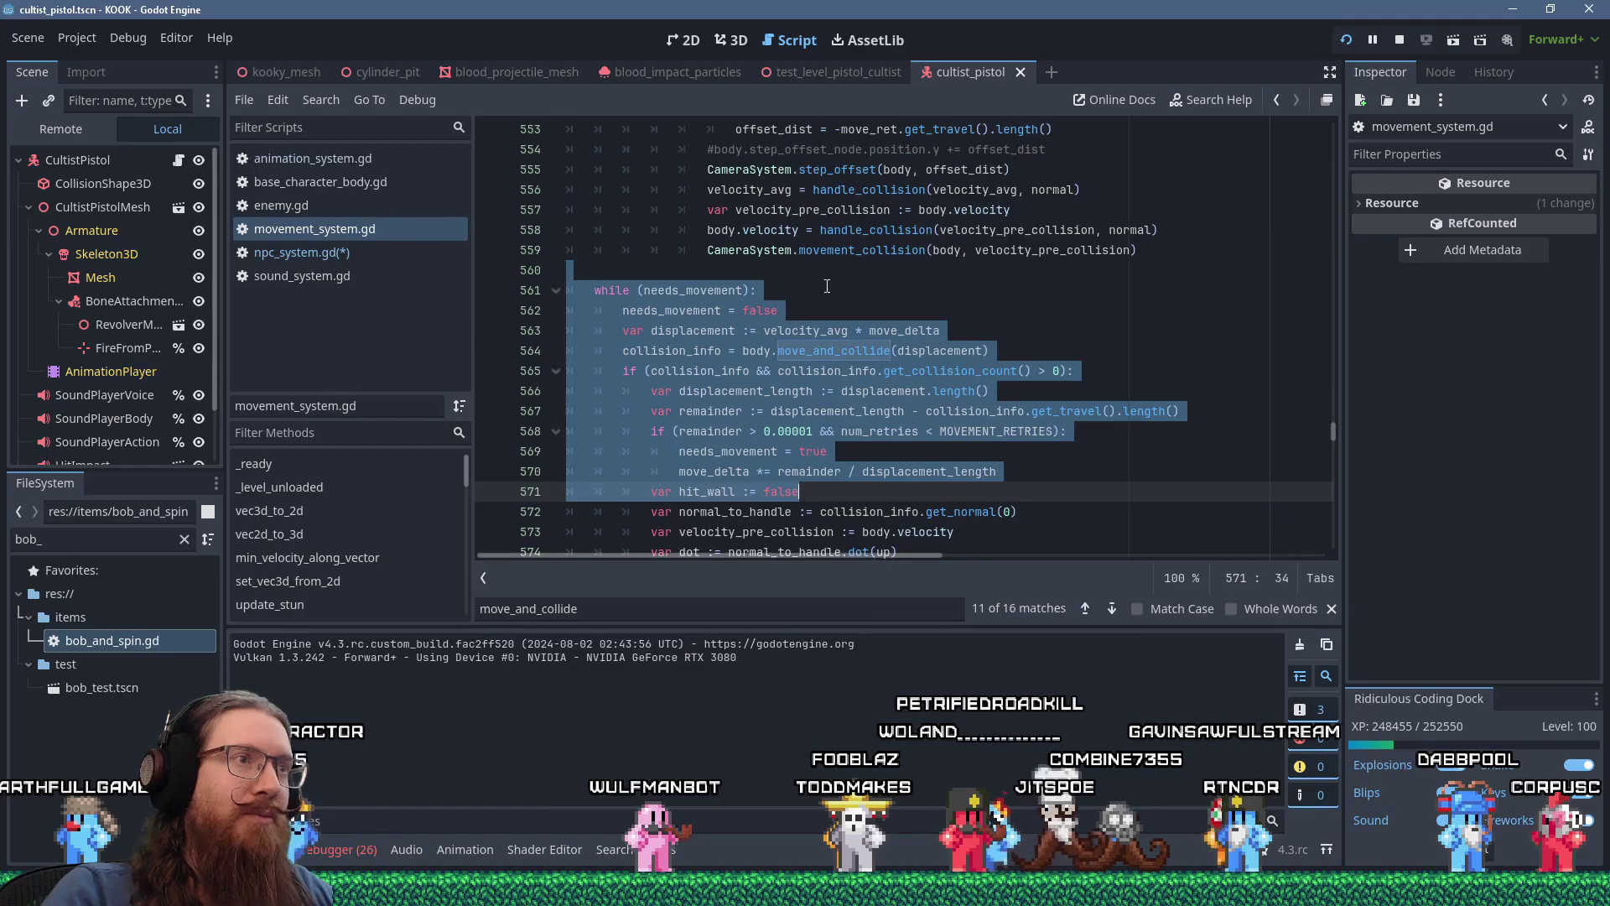
left_click(800, 250)
left_click_drag(750, 268, 906, 472)
- Switch to the Paint collision sketch and draw a ground rectangle with an ellipse about 117 by 190 px standing on it, containing a downward arrow
key("alt+Tab")
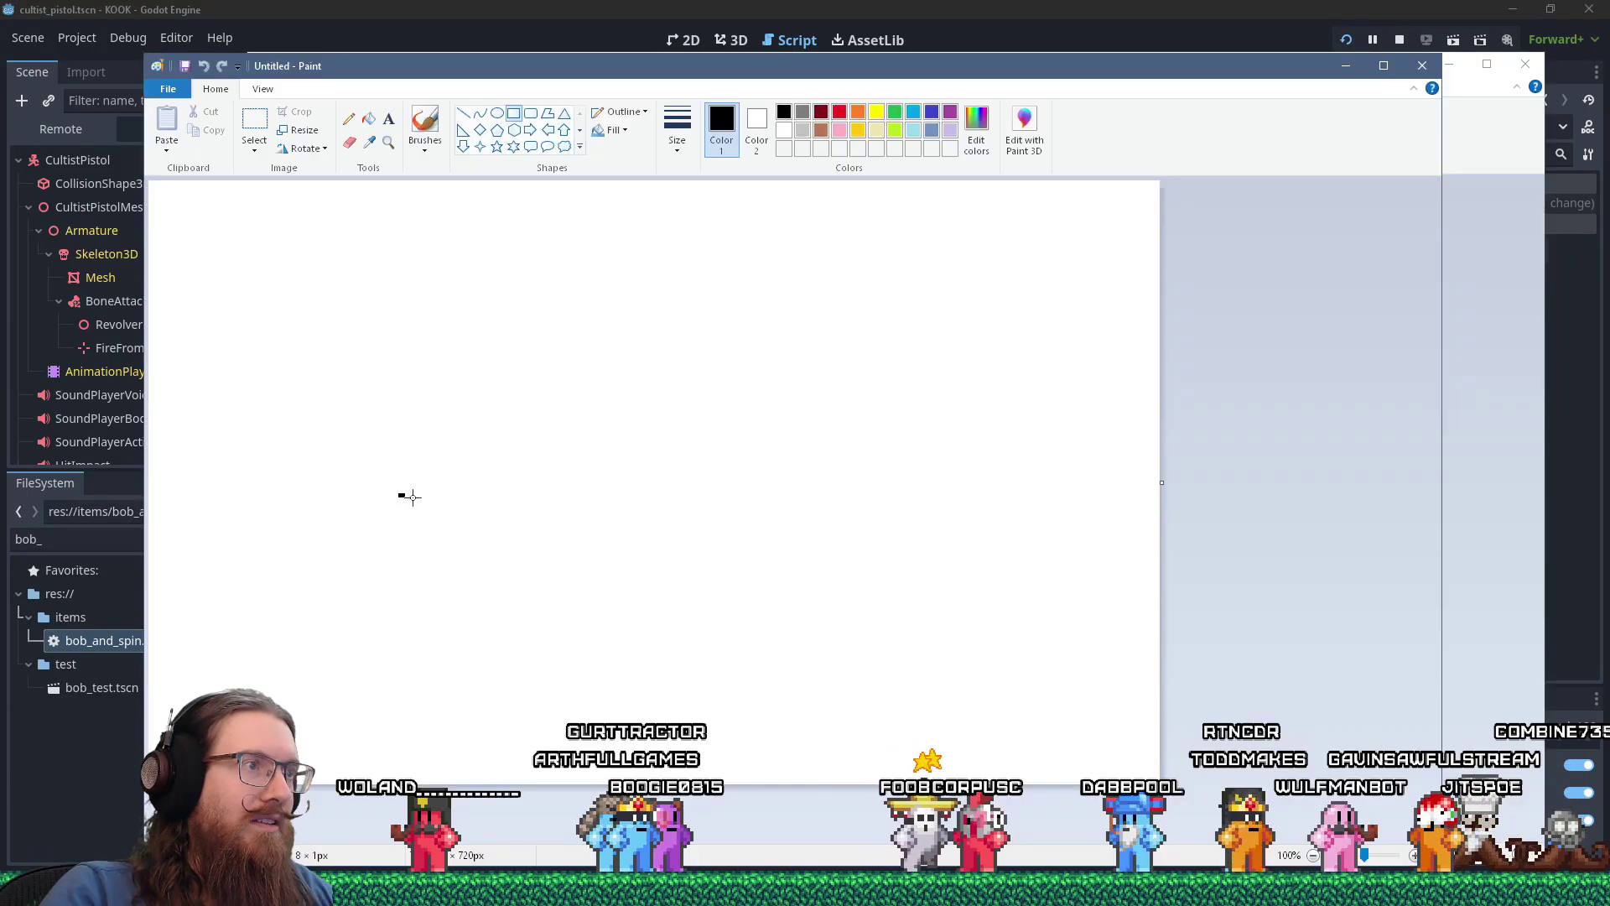
left_click_drag(400, 495, 709, 590)
left_click(497, 112)
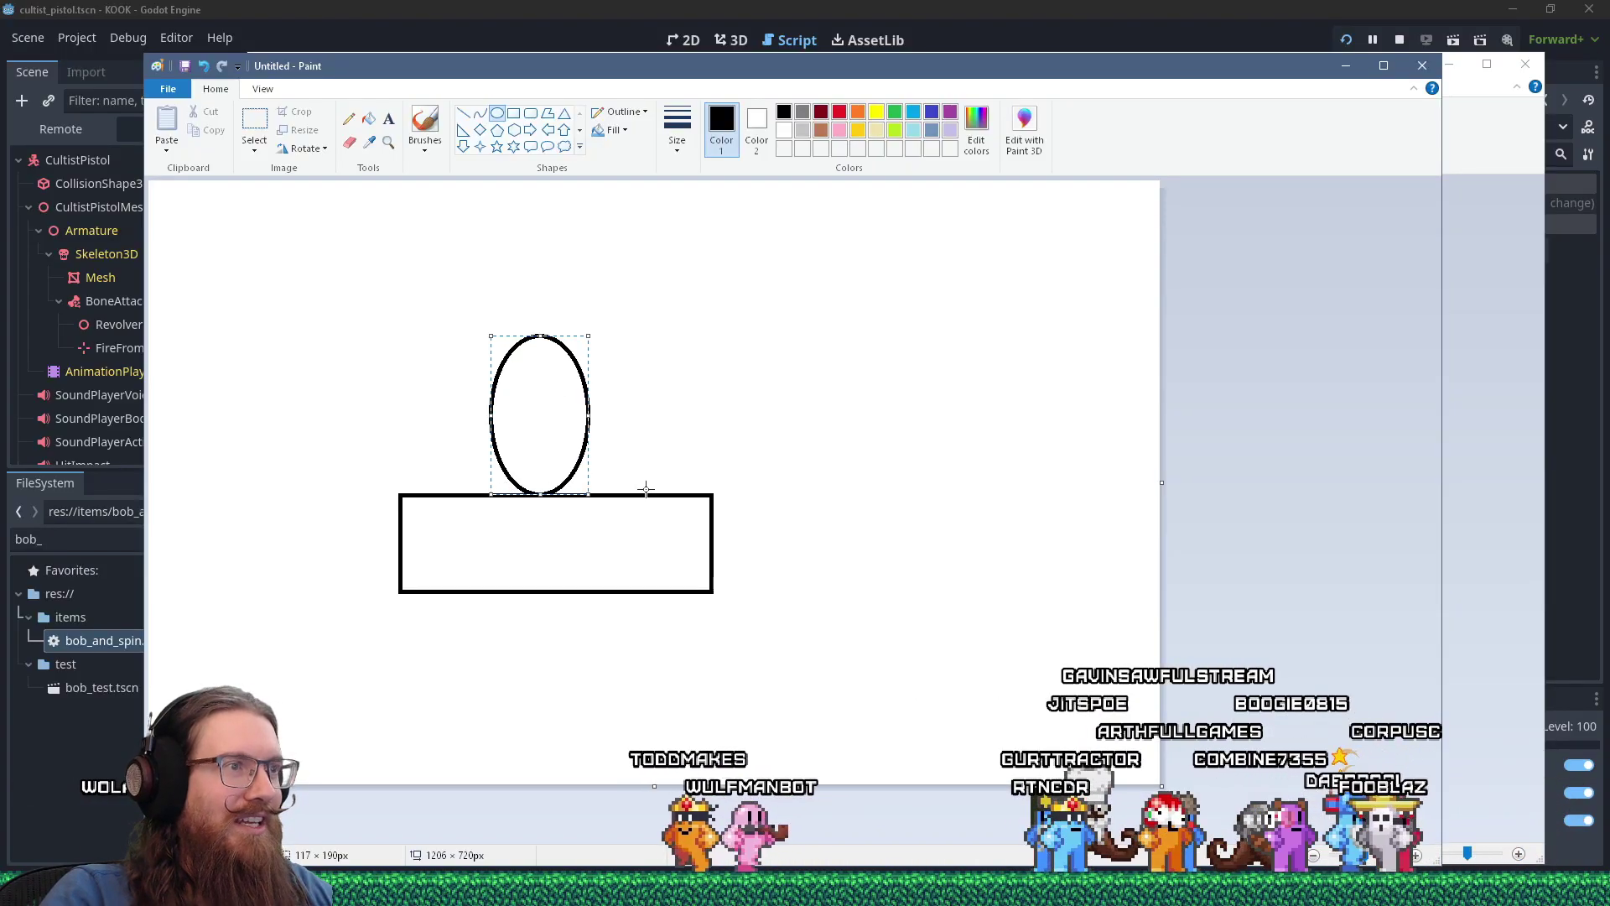
left_click(464, 113)
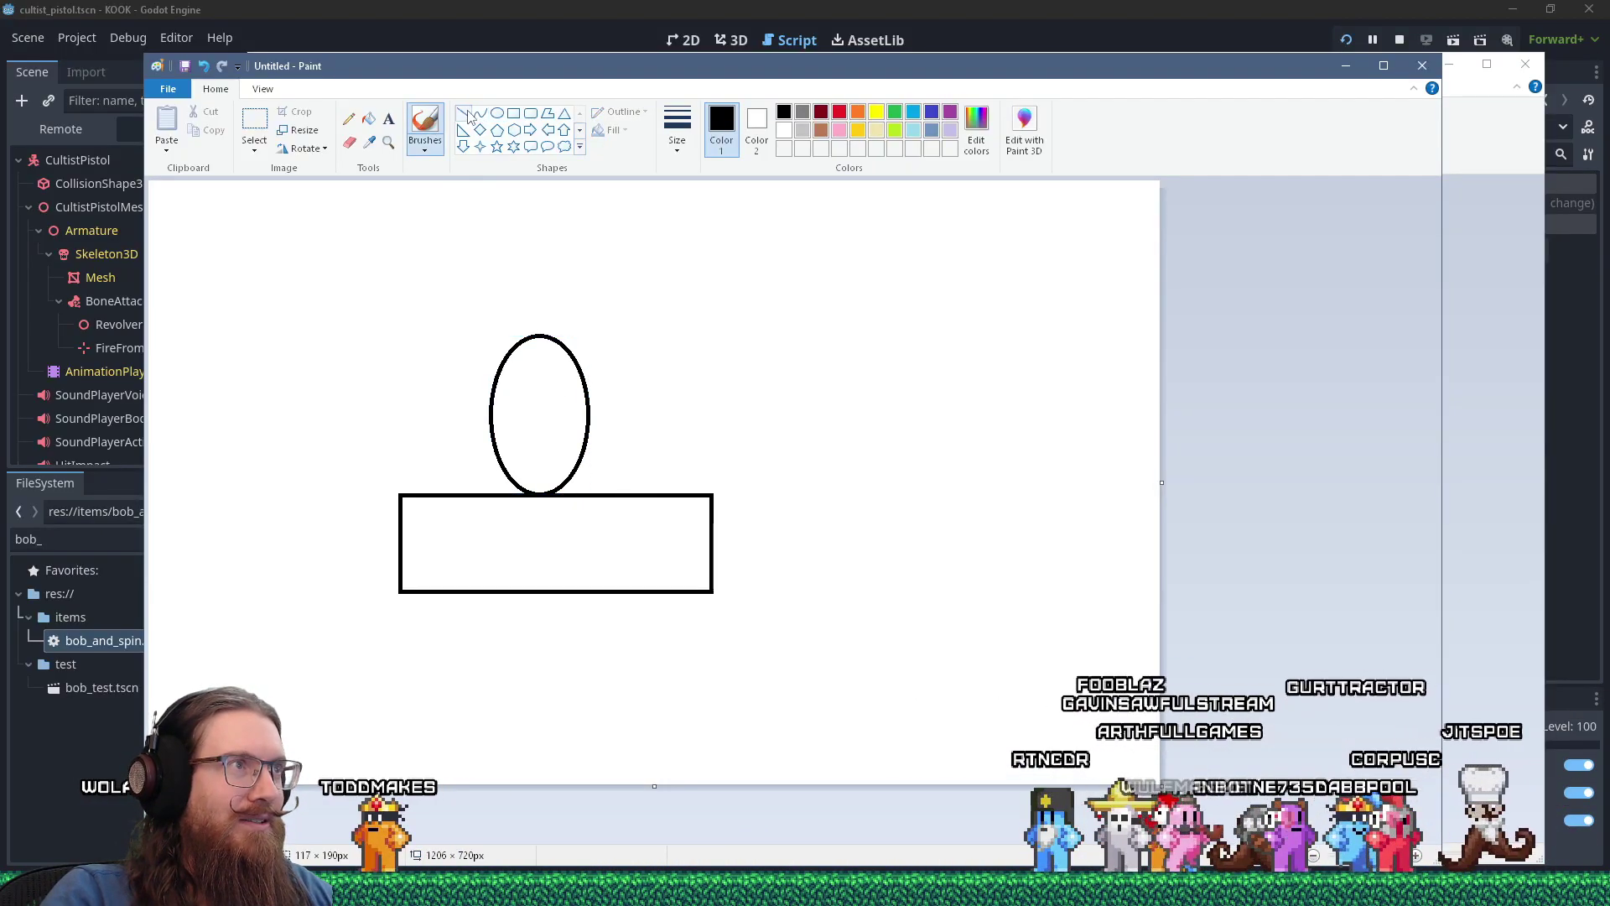
left_click(426, 124)
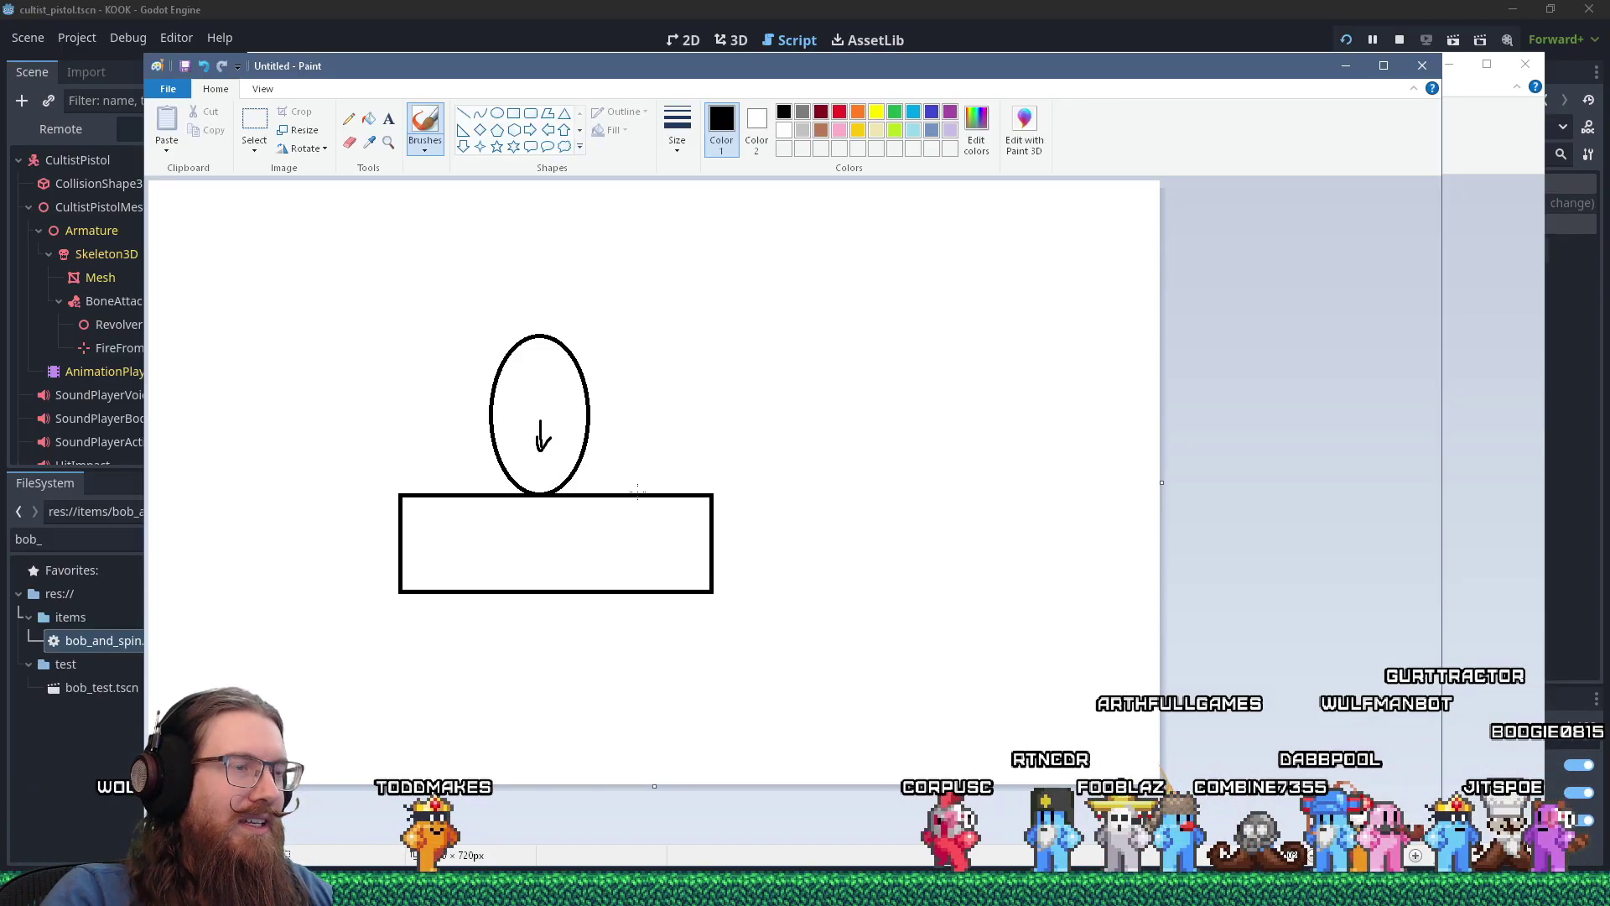
left_click_drag(631, 463, 634, 493)
- Switch to the Godot code, search movement_system.gd for handle_col, and go to the handle_collision function definition
key("alt+Tab")
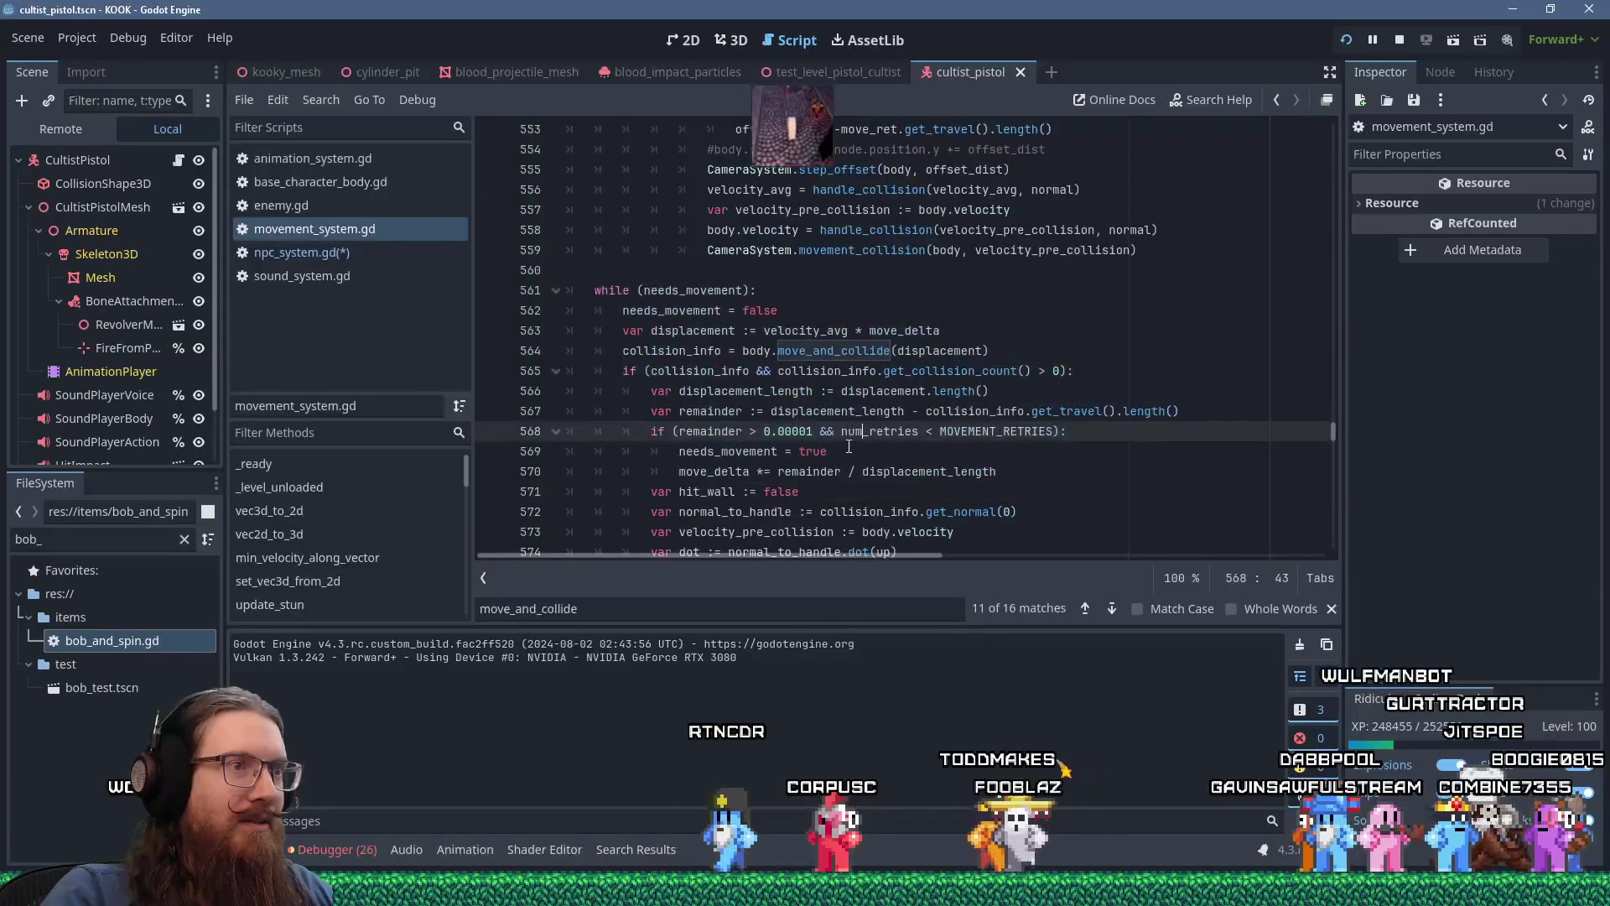
left_click(977, 352)
key("ctrl+f")
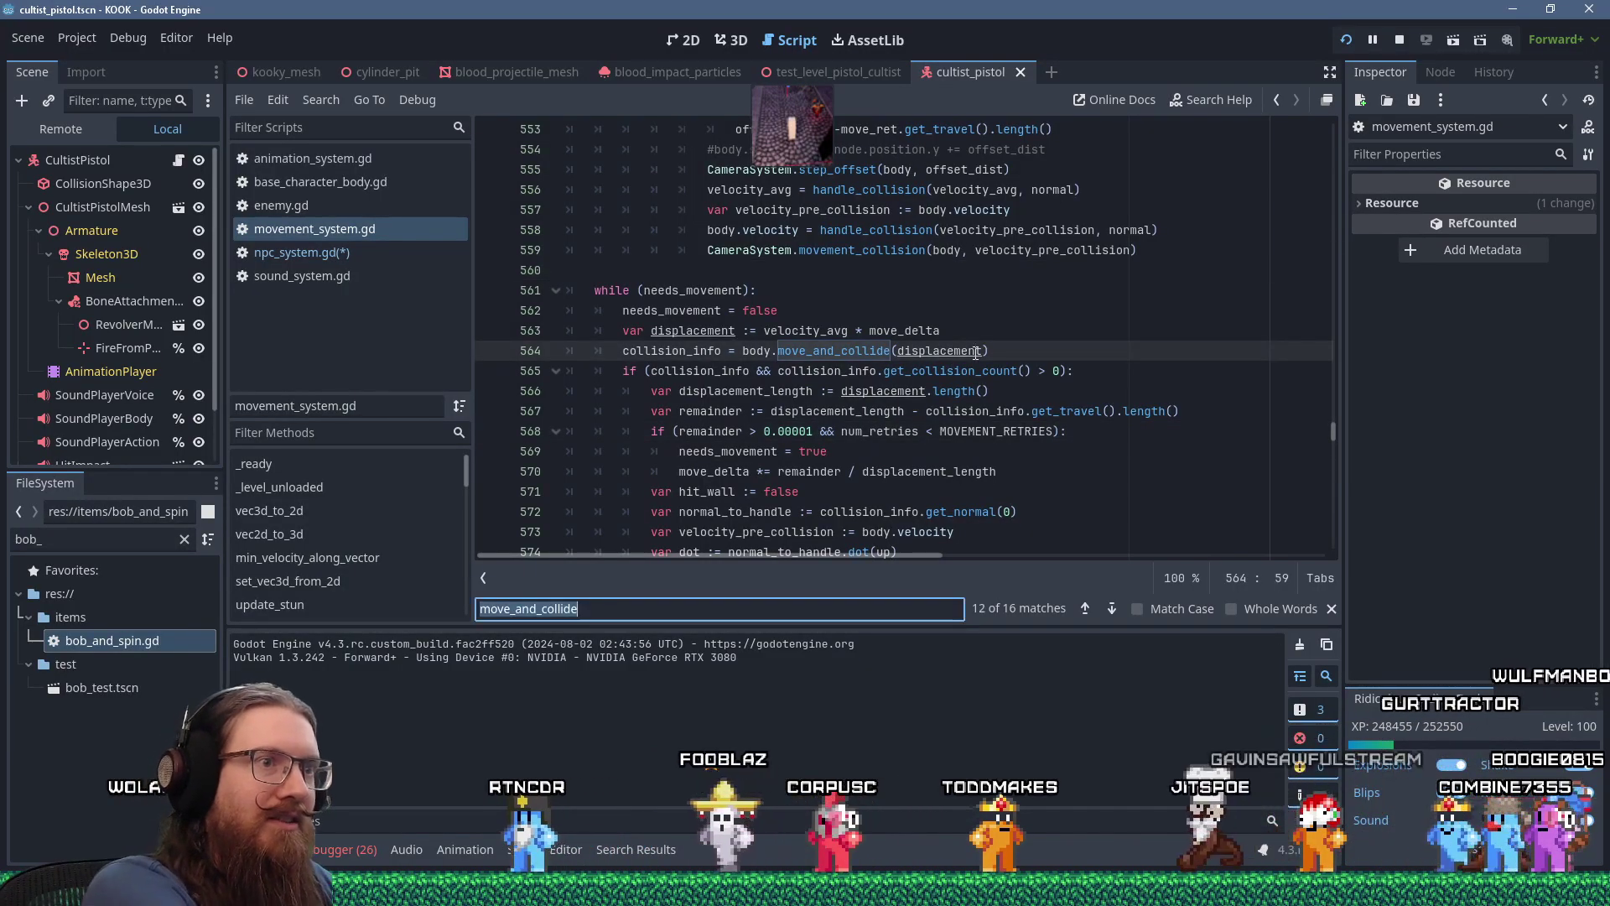
type("handle_col")
left_click(817, 351, "ctrl")
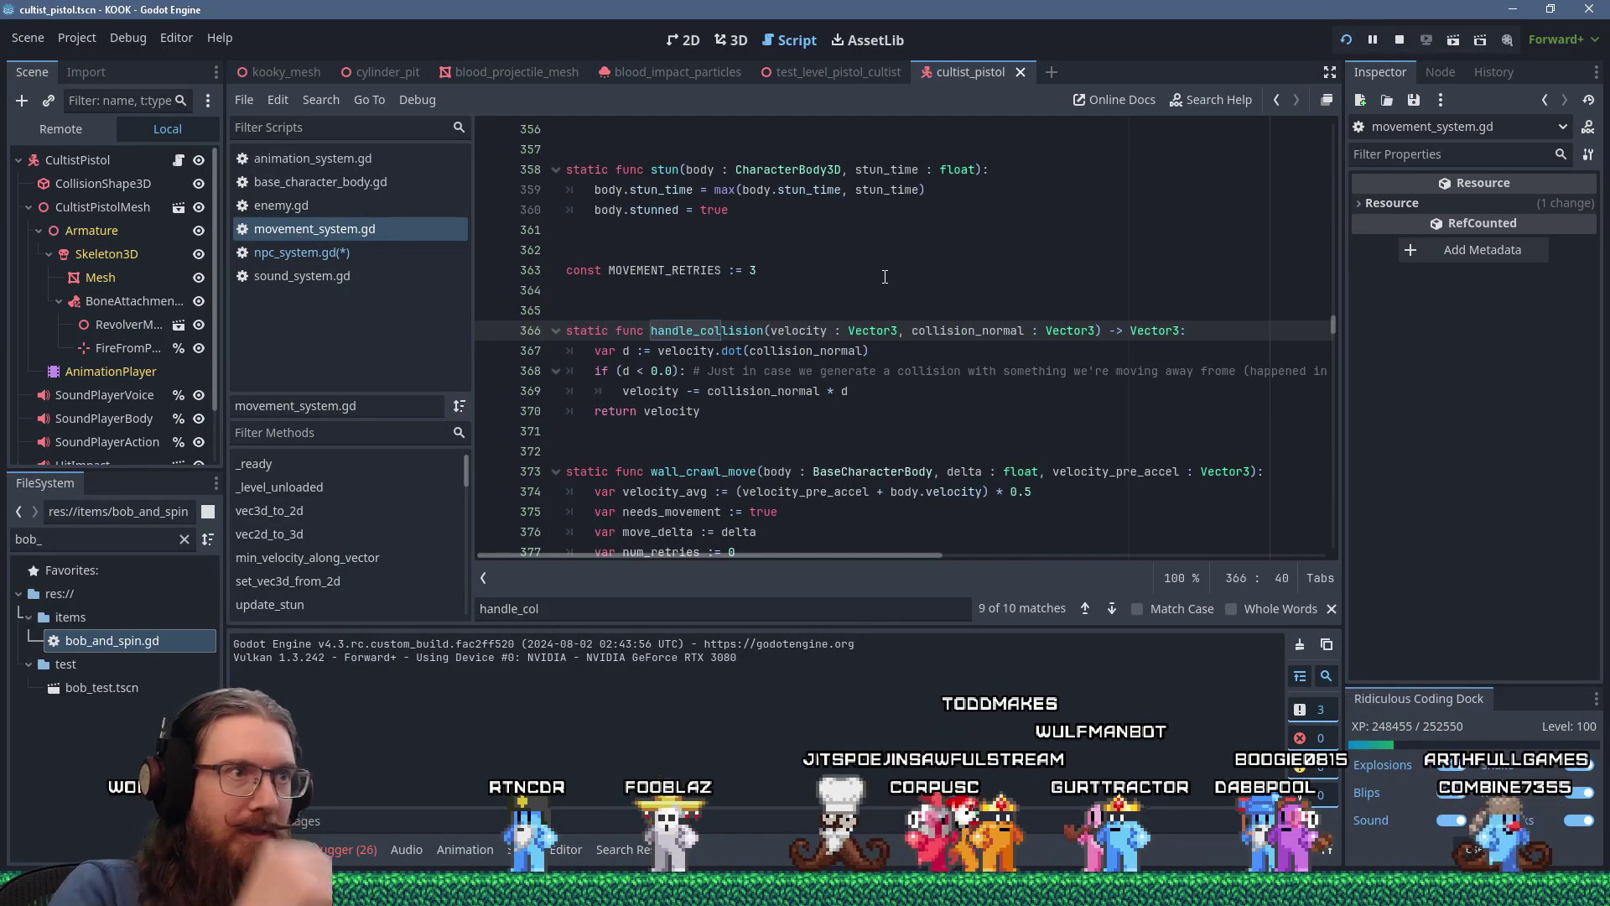
- Examine handle_collision's velocity and collision-normal dot product, highlighting the velocity subtraction line and the d < 0.0 condition
double_click(686, 350)
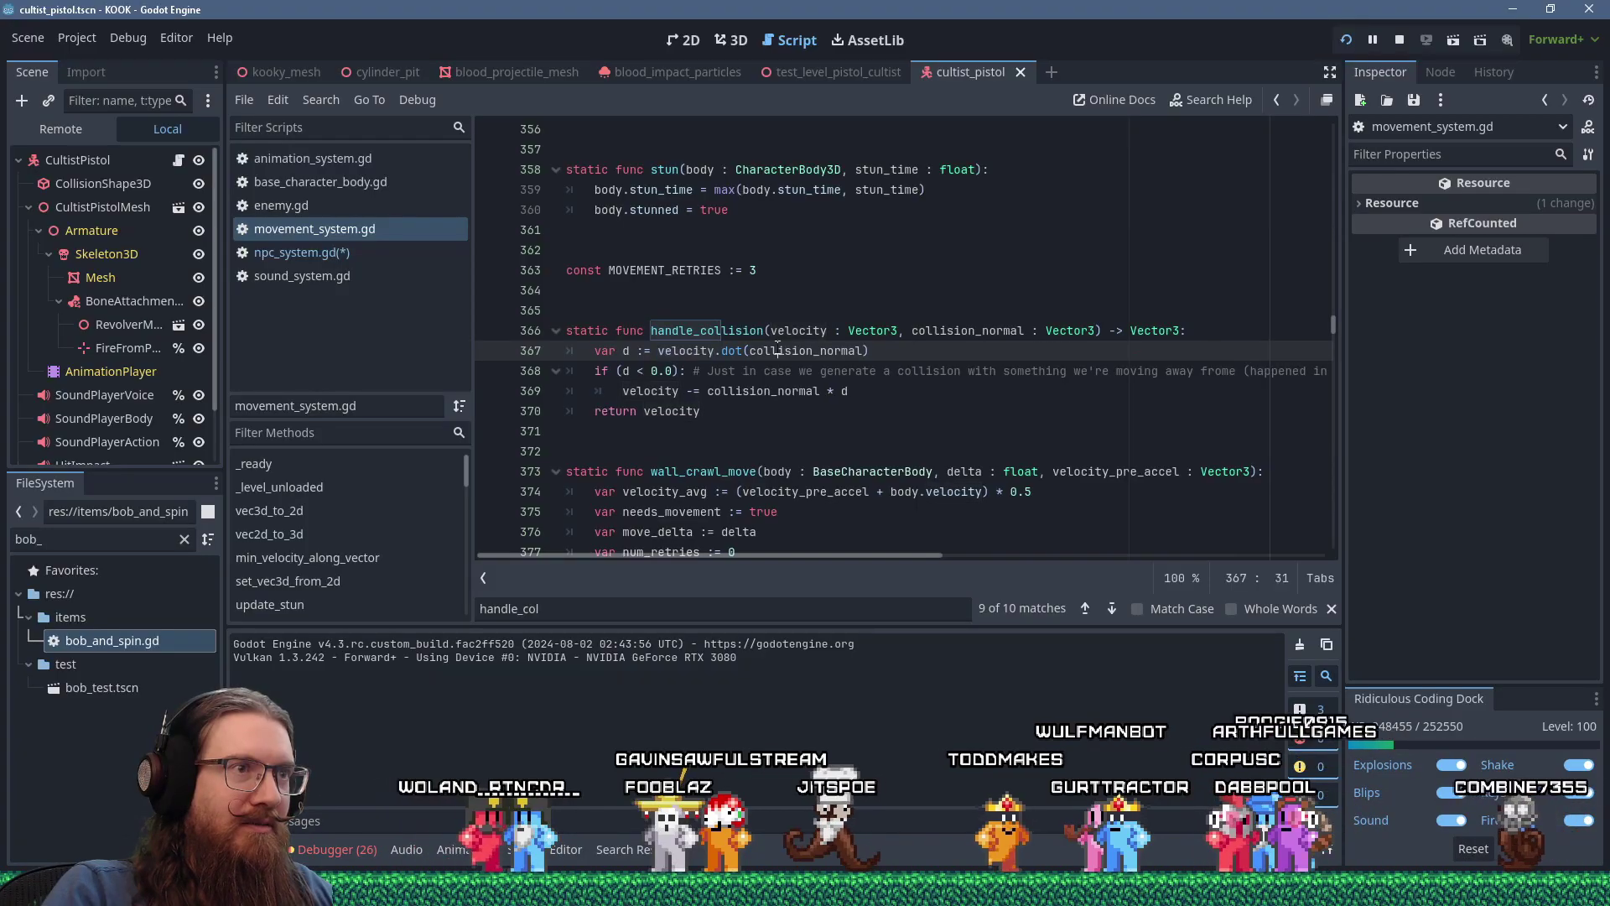
left_click_drag(623, 391, 770, 391)
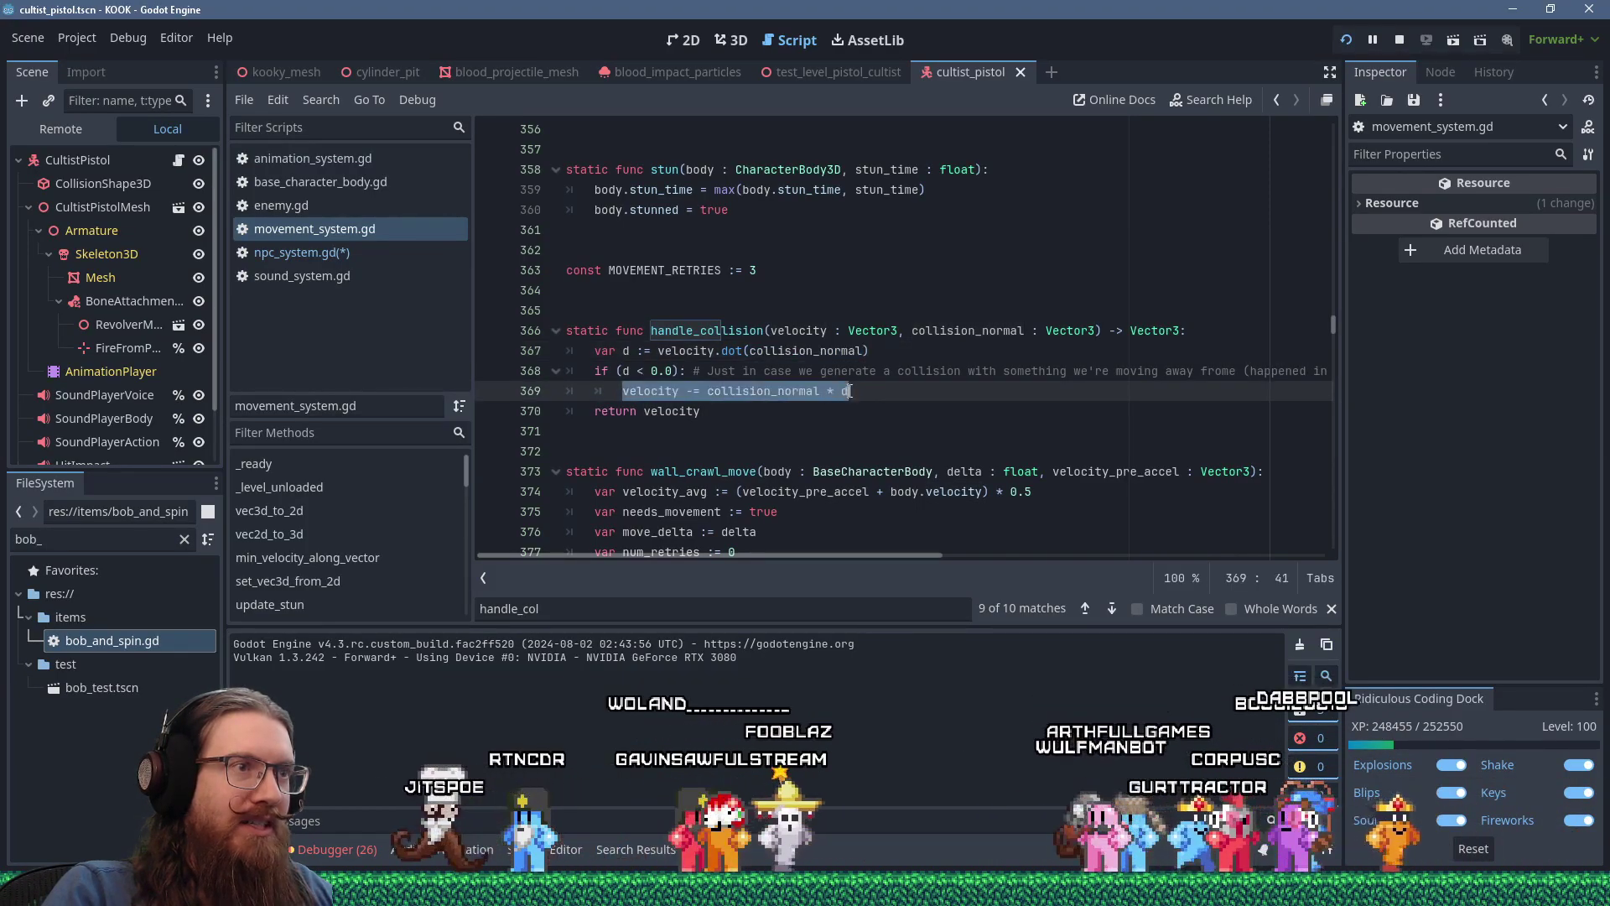
double_click(786, 391)
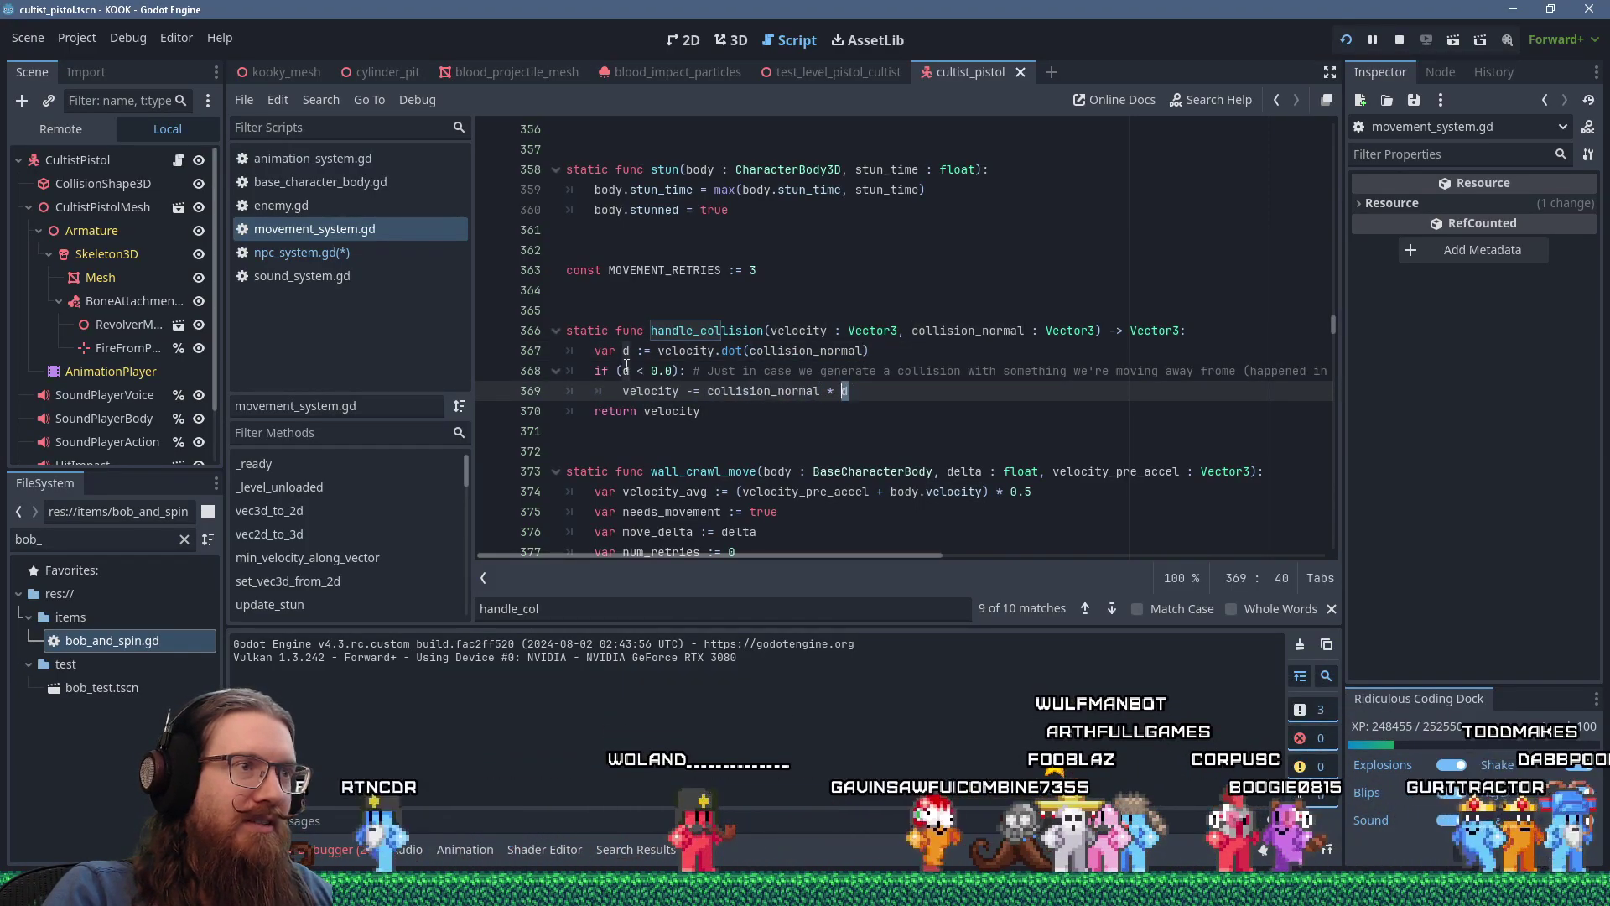
left_click_drag(595, 371, 717, 371)
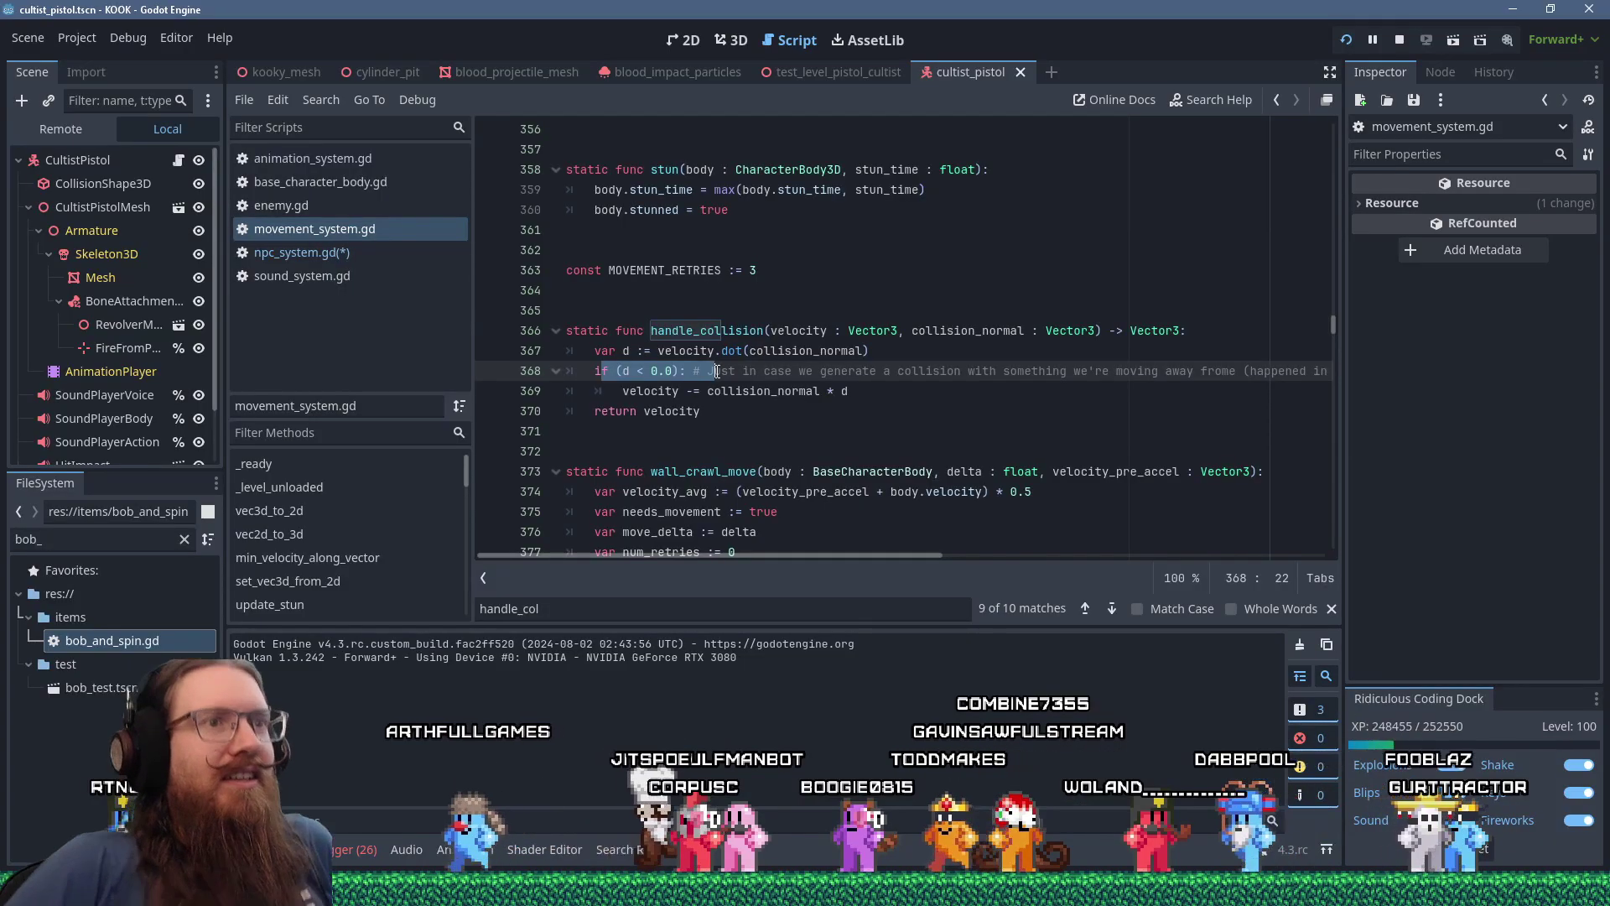
mouse_move(859, 557)
left_mouse_down()
mouse_move(1015, 550)
mouse_move(860, 557)
left_mouse_up()
left_click_drag(623, 370, 674, 370)
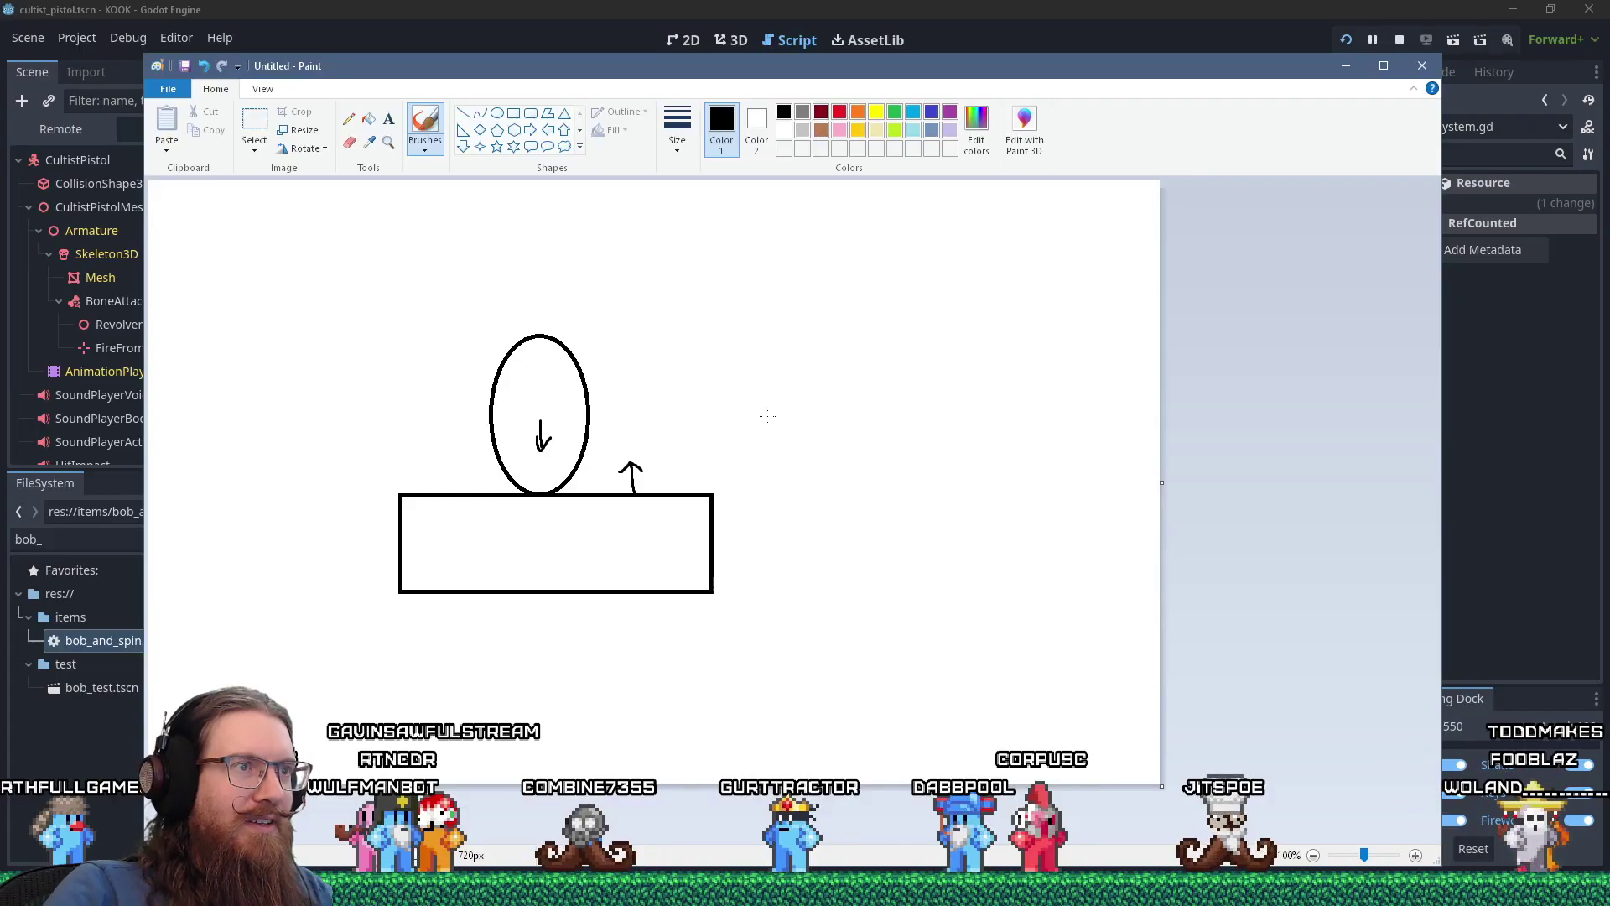
- Draw a downward arrow and an upward arrow side by side in the blank area beside the ellipse and ground rectangle
mouse_move(767, 416)
left_mouse_down()
mouse_move(772, 467)
mouse_move(797, 443)
left_mouse_up()
mouse_move(820, 501)
left_mouse_down()
mouse_move(833, 442)
mouse_move(845, 464)
left_mouse_up()
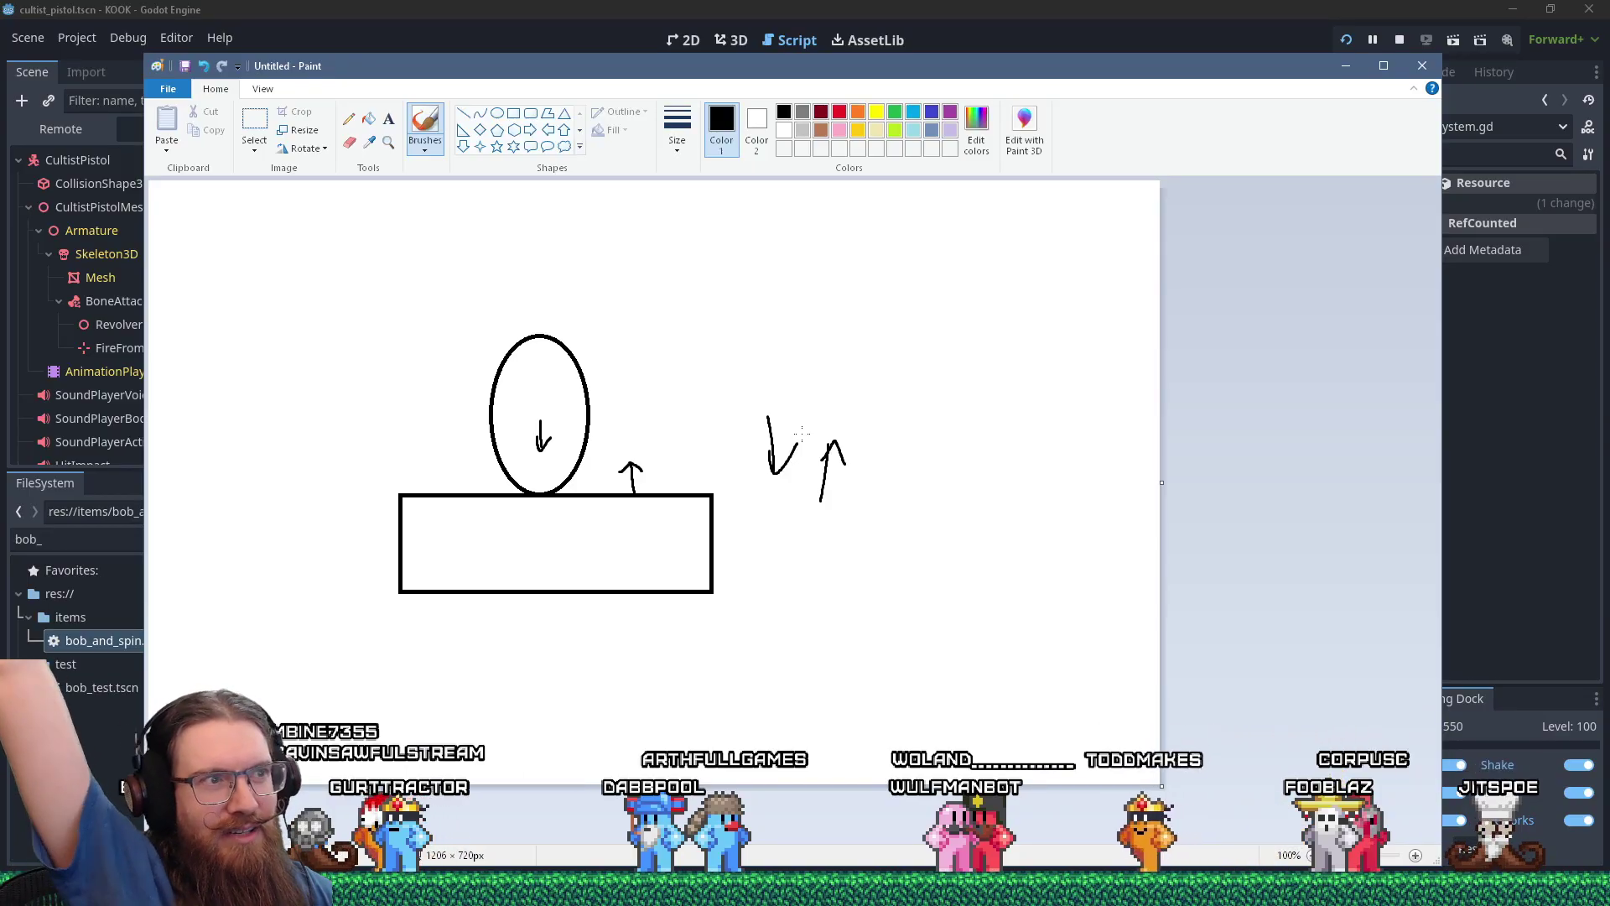
- Switch back to Godot and return to the previously visited update_flight_height code in npc_system.gd
key("alt+Tab")
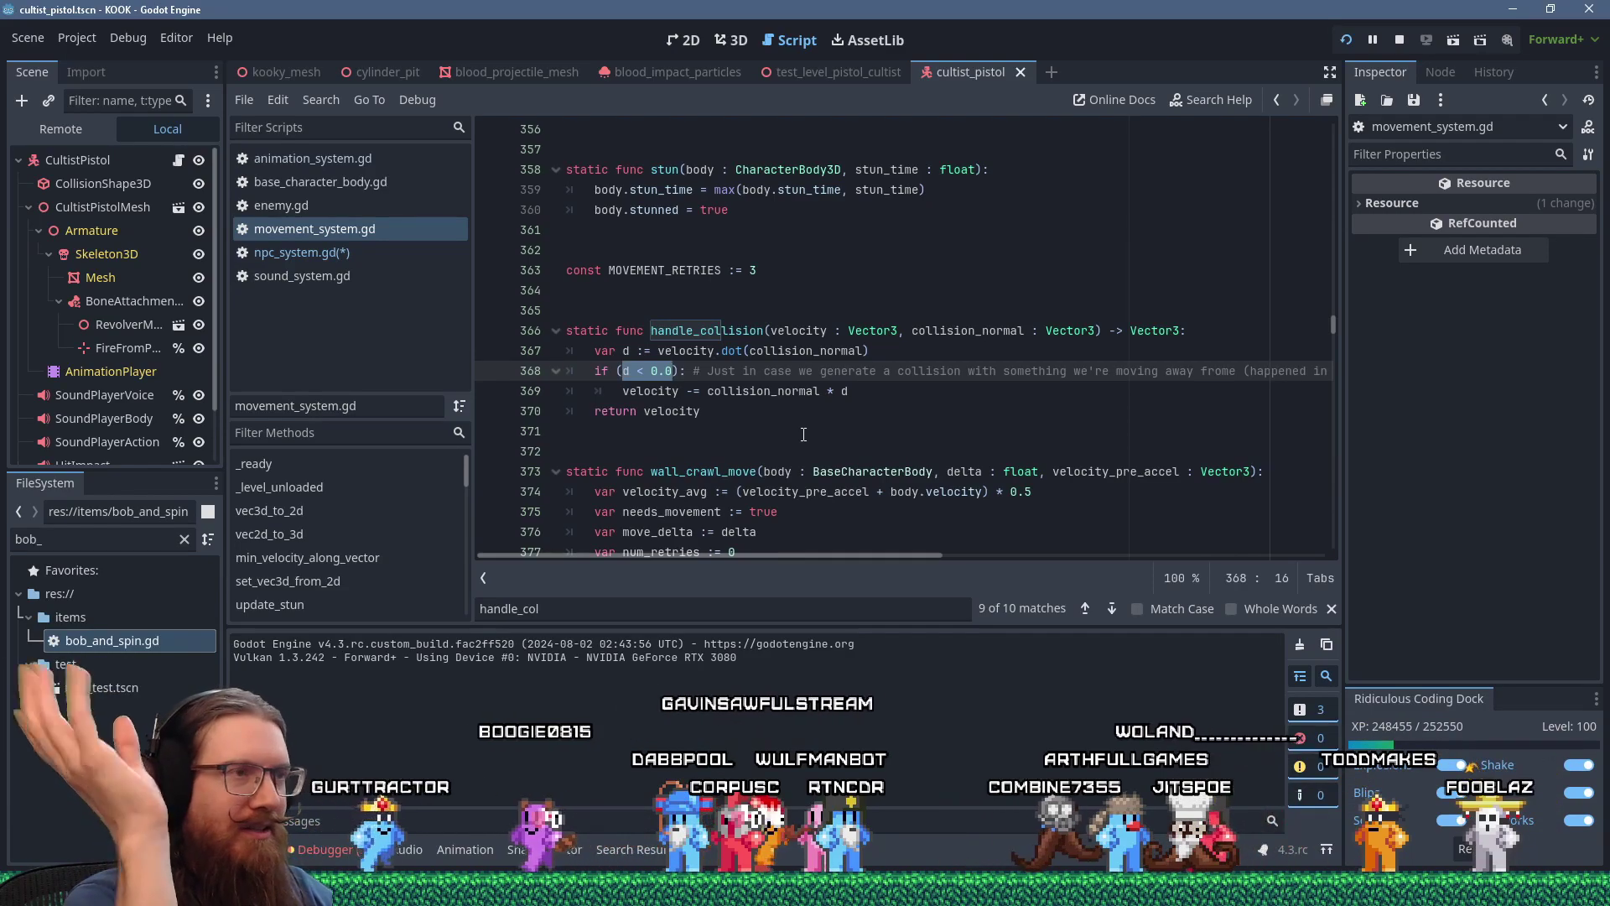
key("alt+Left")
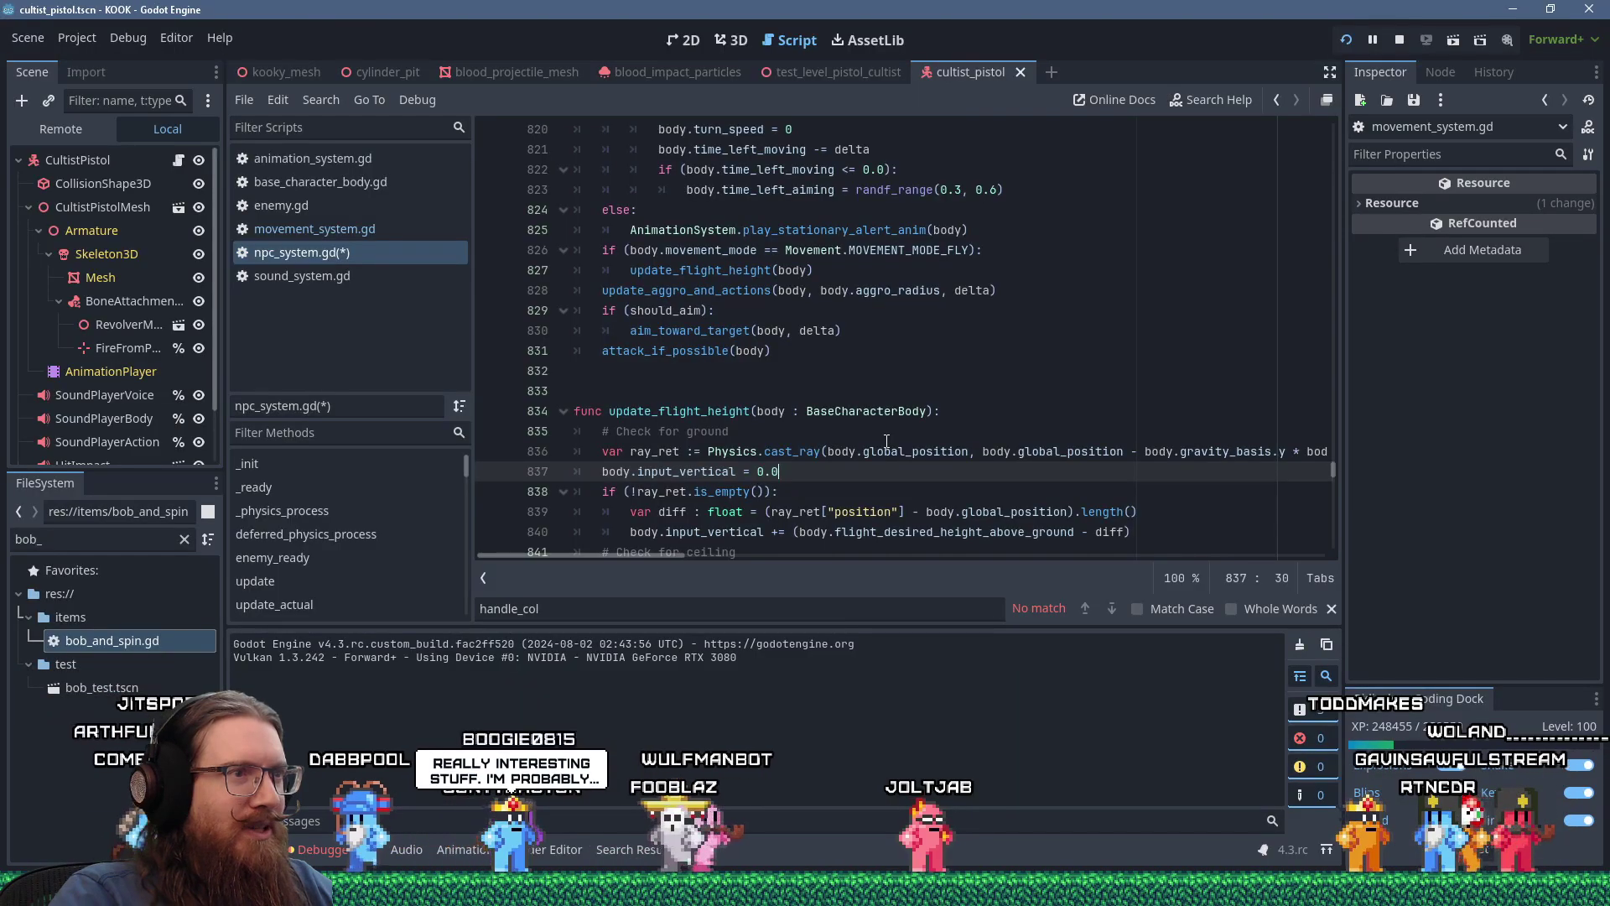